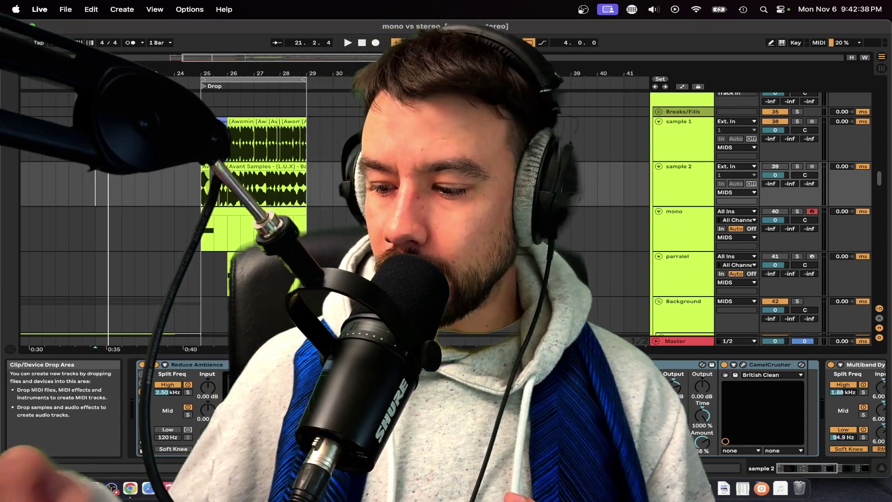
Switch to Chrome and read ChatGPT's explanation of mono, stereo and their context in music production
key("super+Tab")
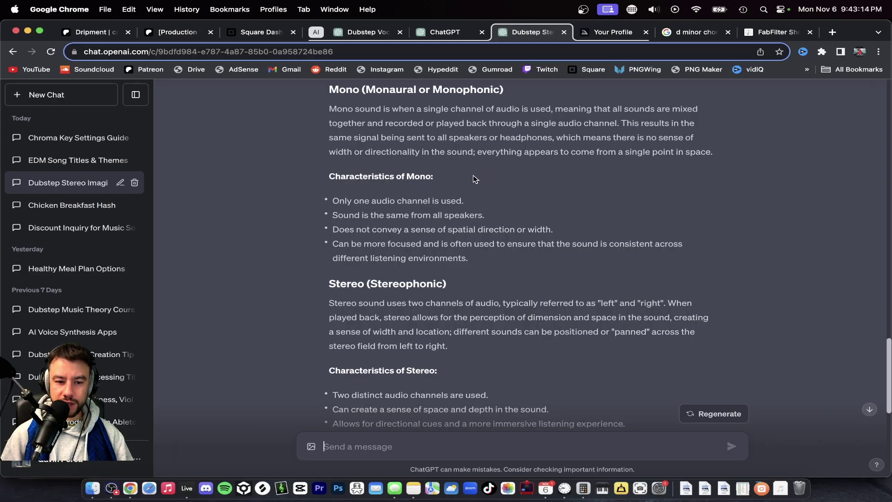
scroll(473, 178, "down", 1)
scroll(473, 178, "up", 1)
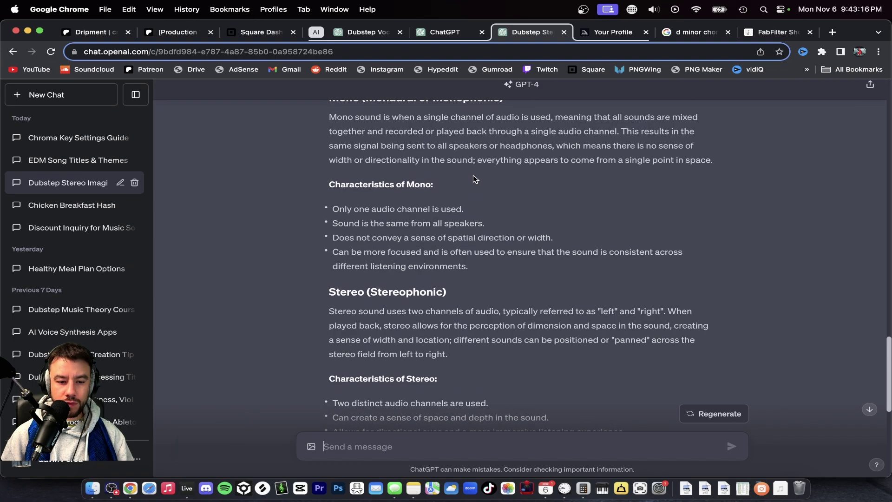
scroll(473, 175, "down", 3)
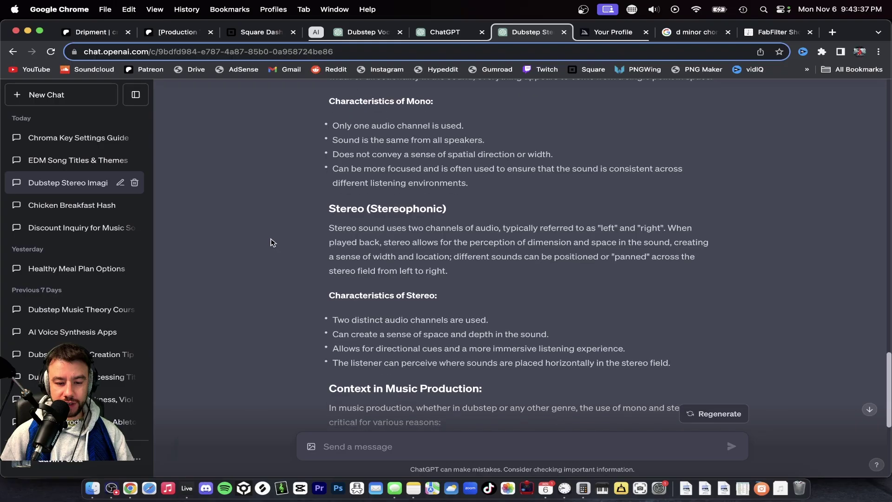
scroll(94, 233, "down", 6)
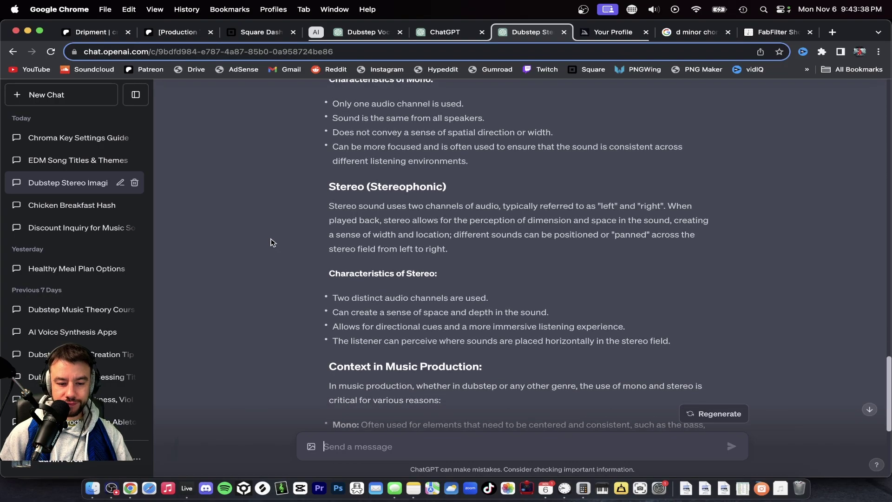
scroll(271, 242, "down", 1)
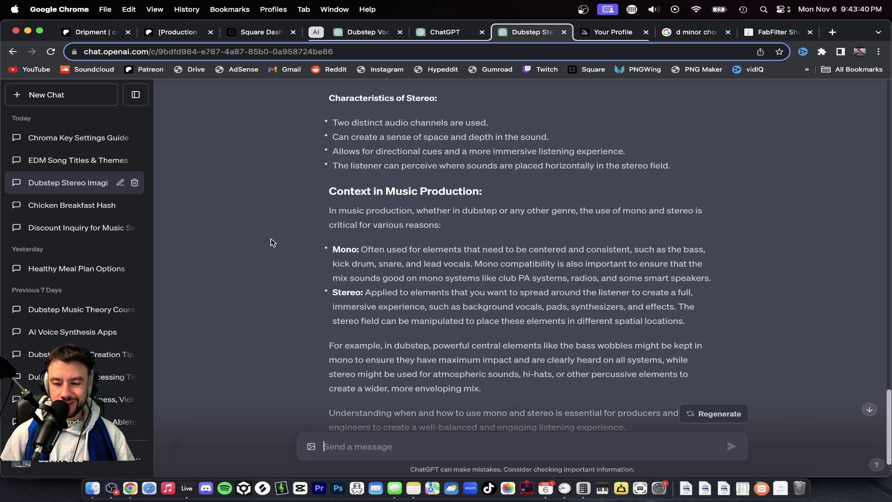
scroll(272, 242, "down", 1)
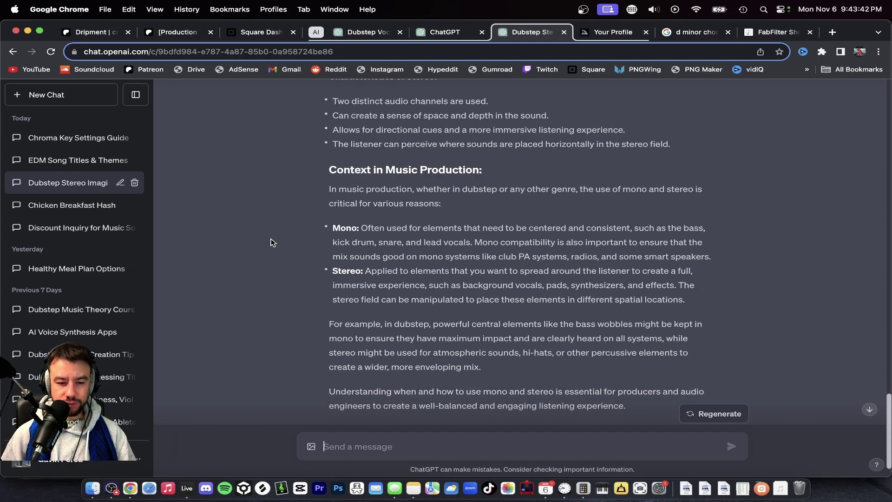
scroll(272, 242, "down", 1)
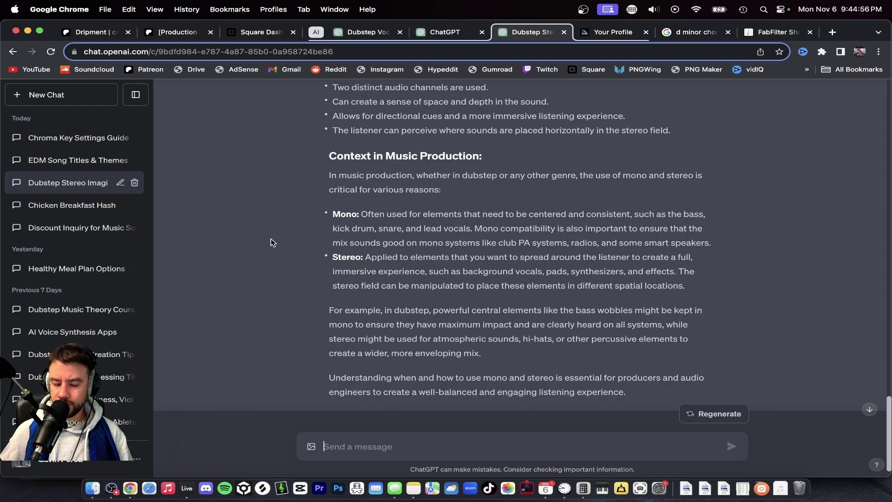
Switch to Ableton Live and open the sample 1 track's Ozone Imager, placing its window clear of the sample clips
key("super+Tab")
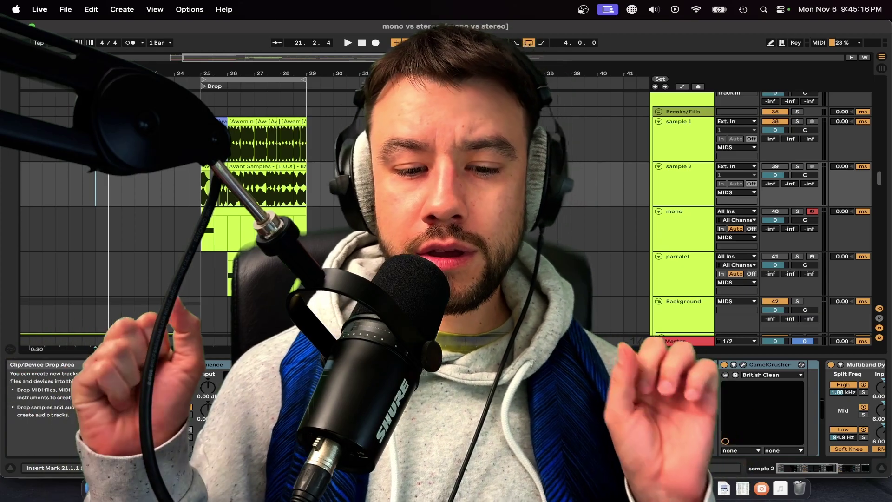
scroll(419, 409, "right", 5)
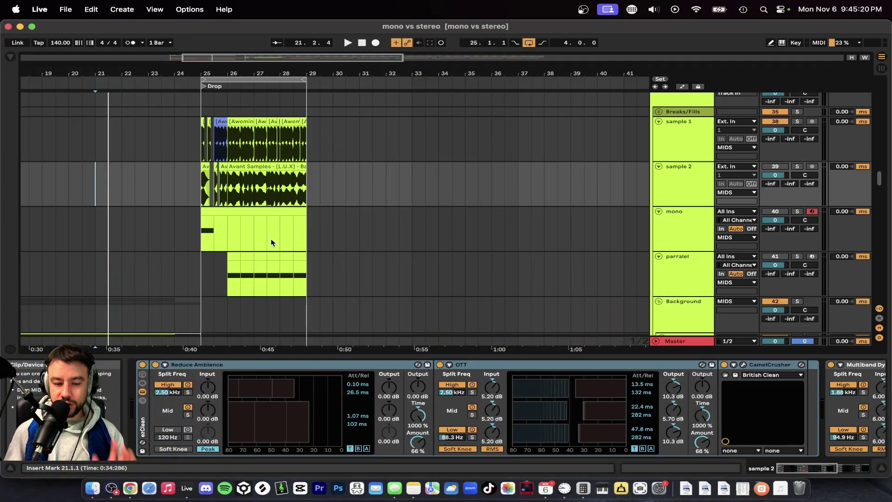
key("super+alt+l")
scroll(217, 357, "left", 1)
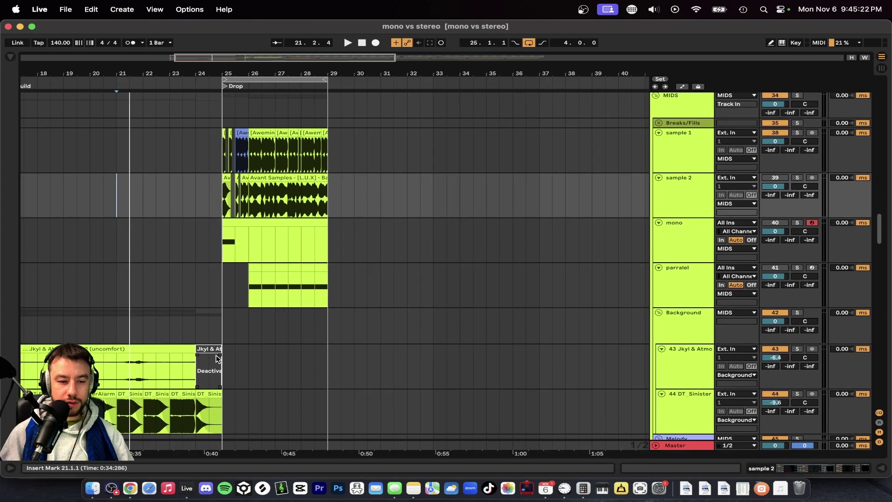
scroll(322, 305, "up", 3)
scroll(322, 306, "left", 2)
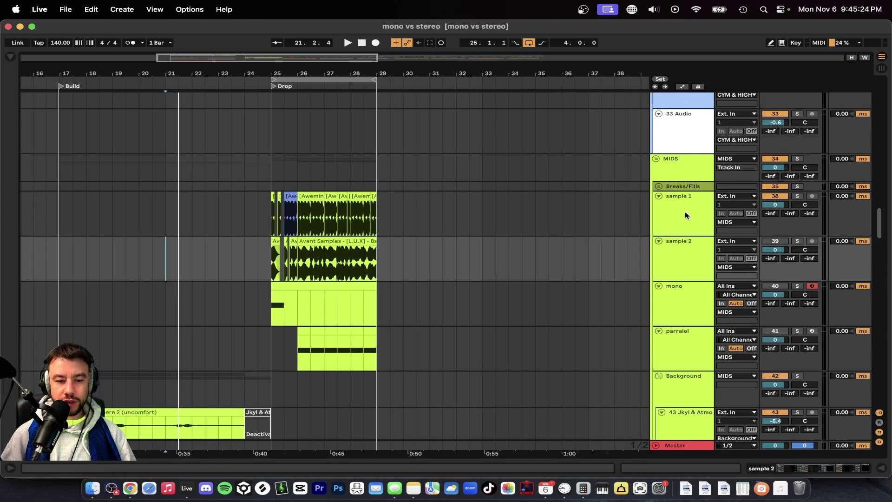
double_click(680, 212)
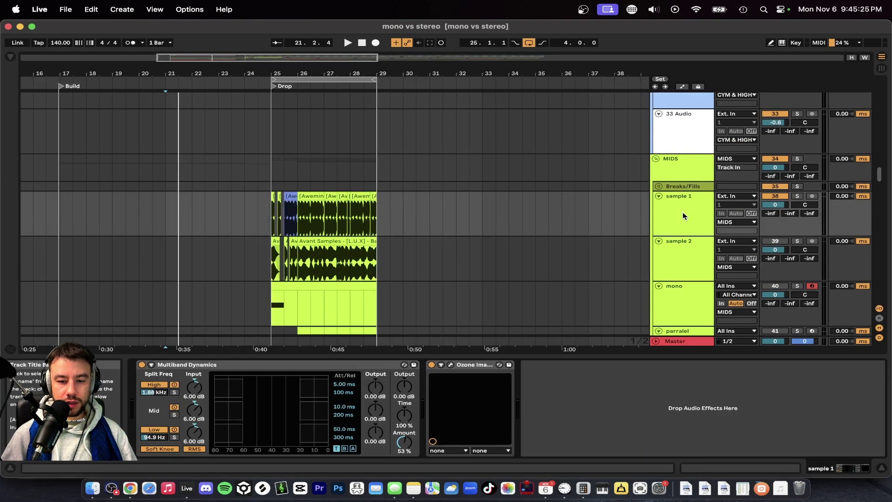
left_click(450, 367)
left_click(212, 45)
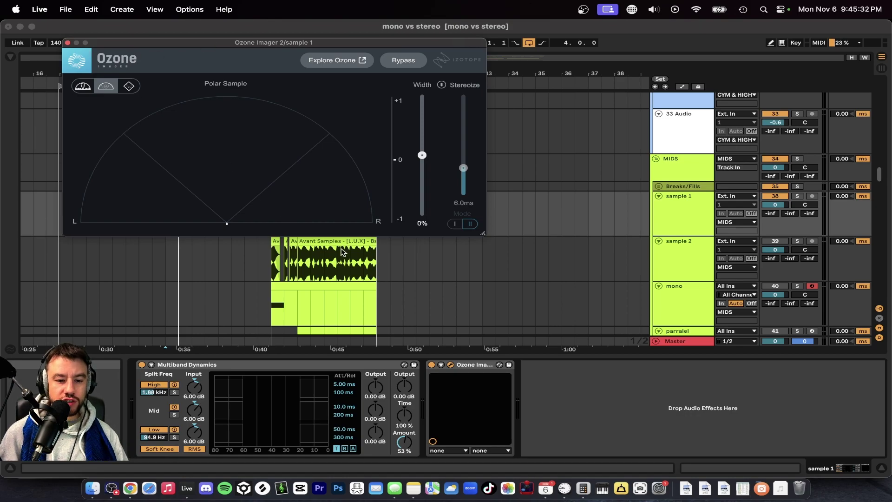
left_click_drag(105, 45, 203, 285)
Close sample 1's Ozone Imager and select the Kick track's clip in the drop, starting at bar 25
scroll(268, 220, "up", 5)
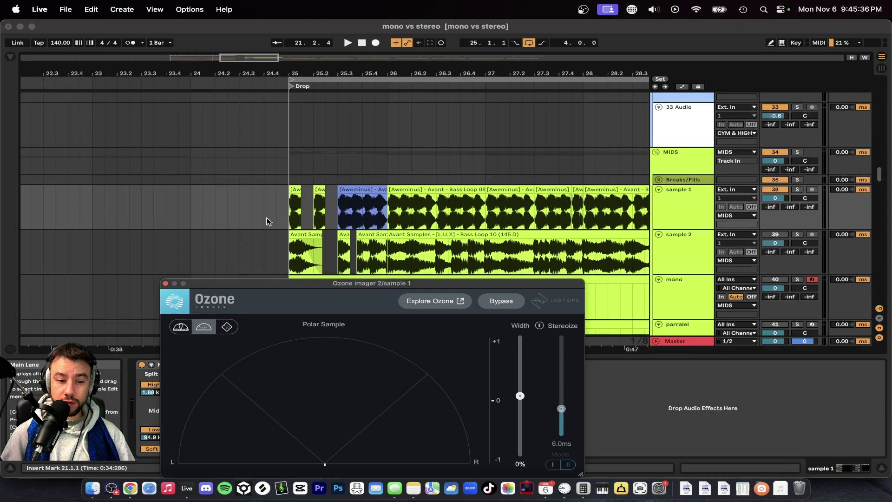
scroll(268, 220, "down", 1)
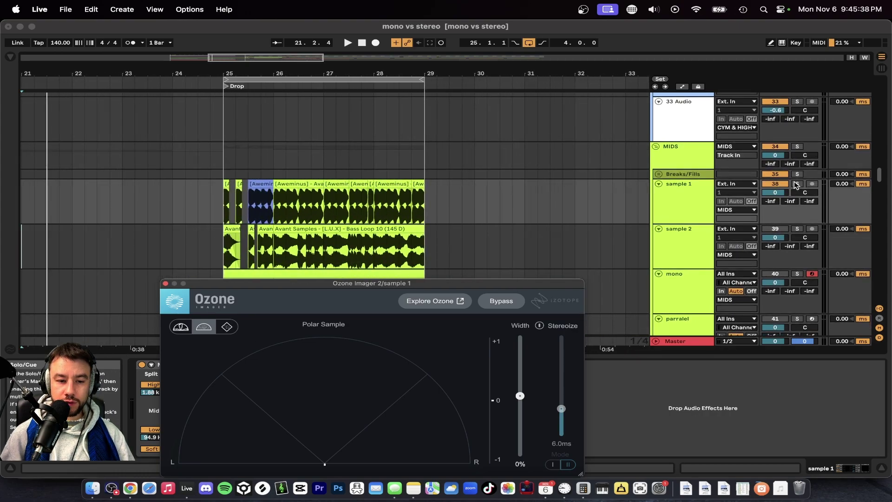
scroll(427, 205, "up", 5)
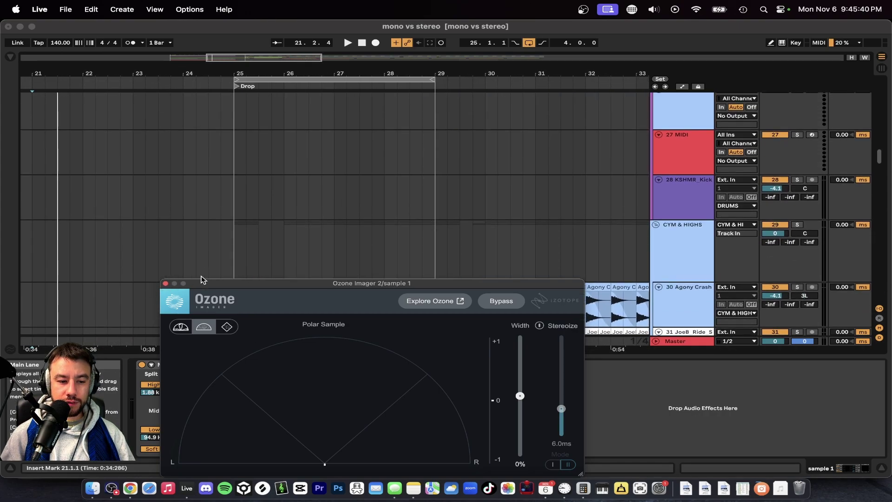
left_click(165, 283)
scroll(285, 252, "up", 10)
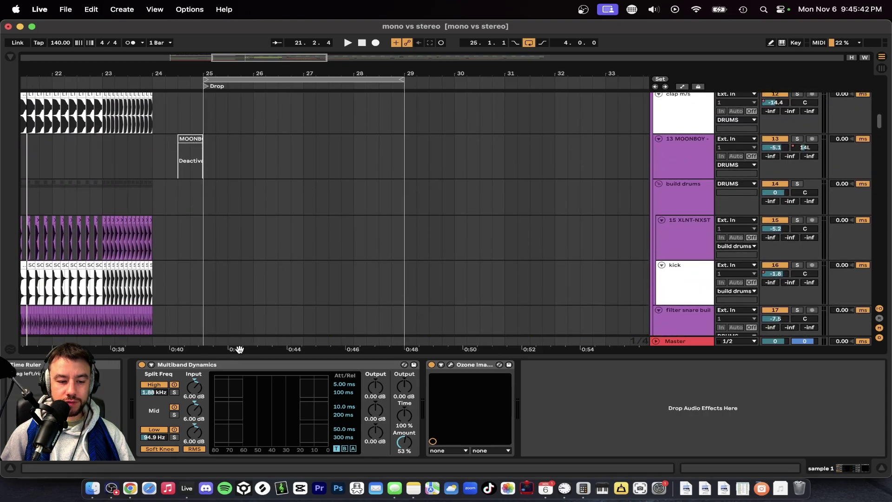
key("super+alt+l")
scroll(233, 359, "up", 5)
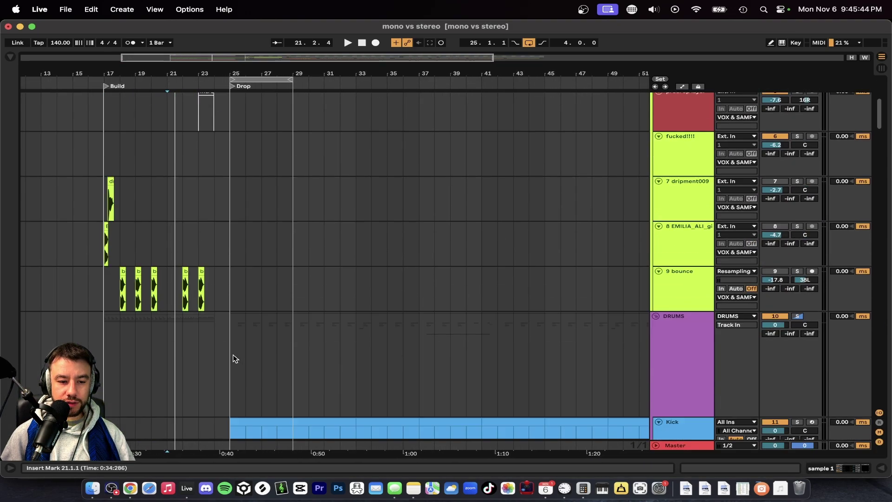
scroll(233, 358, "down", 5)
scroll(234, 358, "up", 3)
left_click(794, 211)
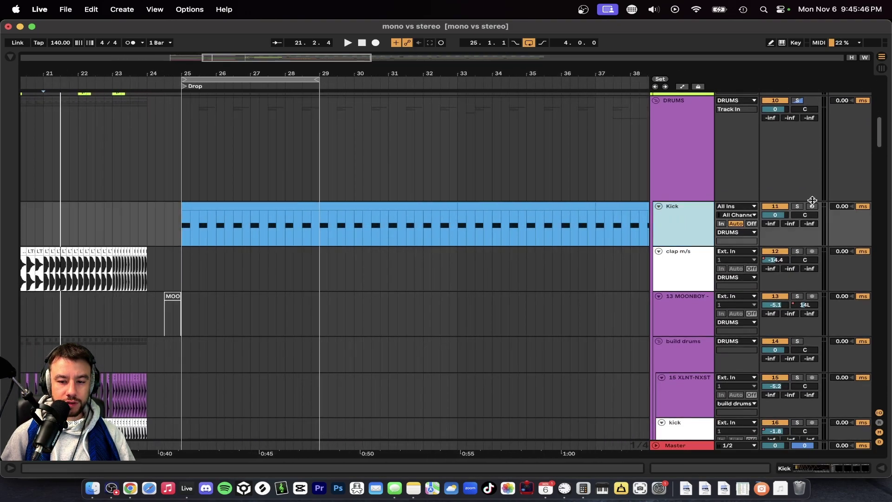
left_click(231, 205)
Solo the main sub track, play its clip from bar 26 and display the track's devices
scroll(222, 239, "down", 15)
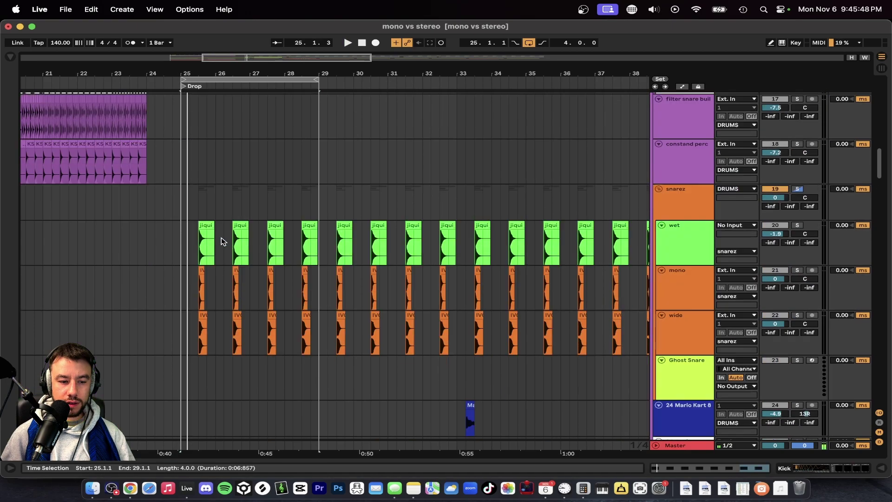
scroll(221, 238, "down", 15)
scroll(221, 240, "up", 5)
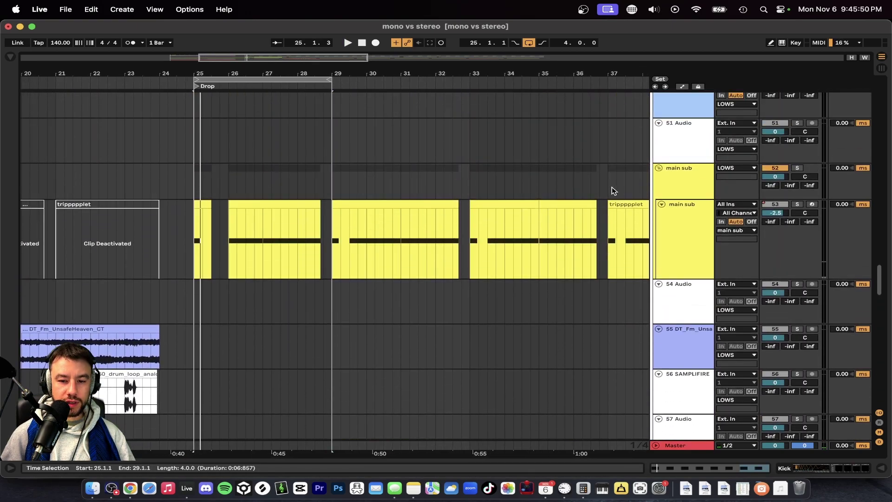
left_click(797, 204)
left_click(258, 208)
key("space")
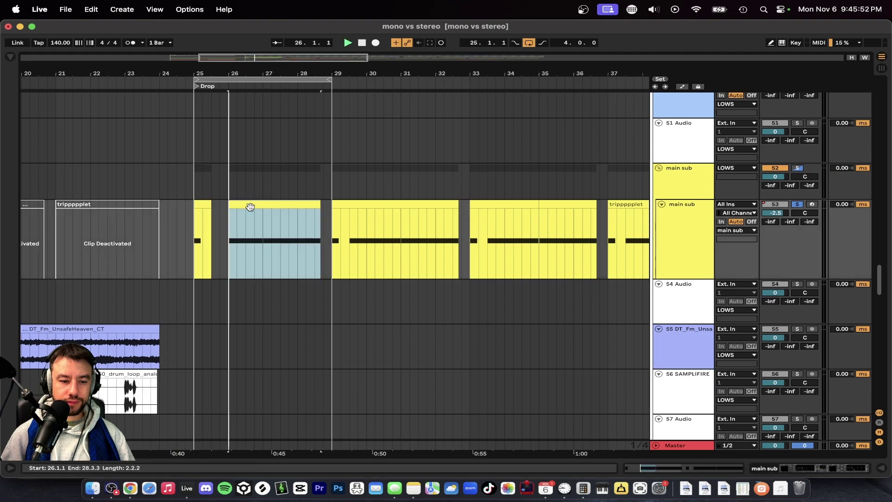
left_click(660, 230)
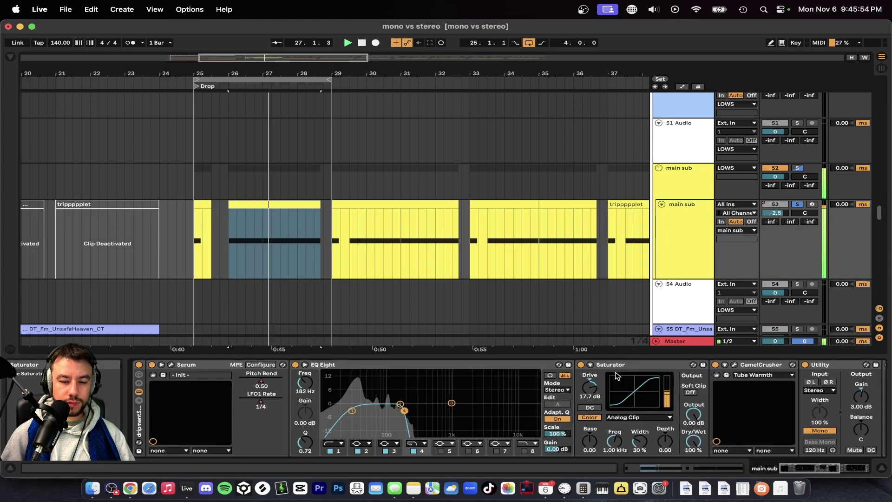
key("space")
Find Ozone Imager 2 by searching the browser for "ima" and add it at the end of the main sub's device chain
key("super+f")
type("ima")
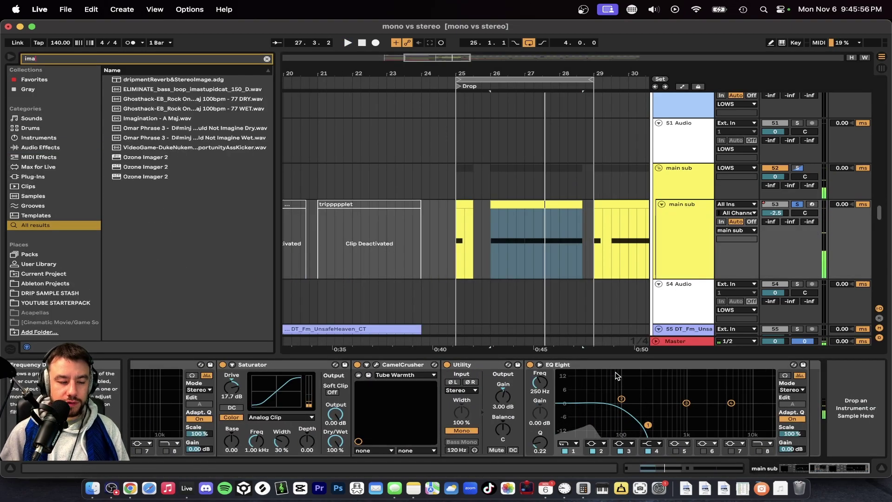
left_click_drag(171, 181, 426, 298)
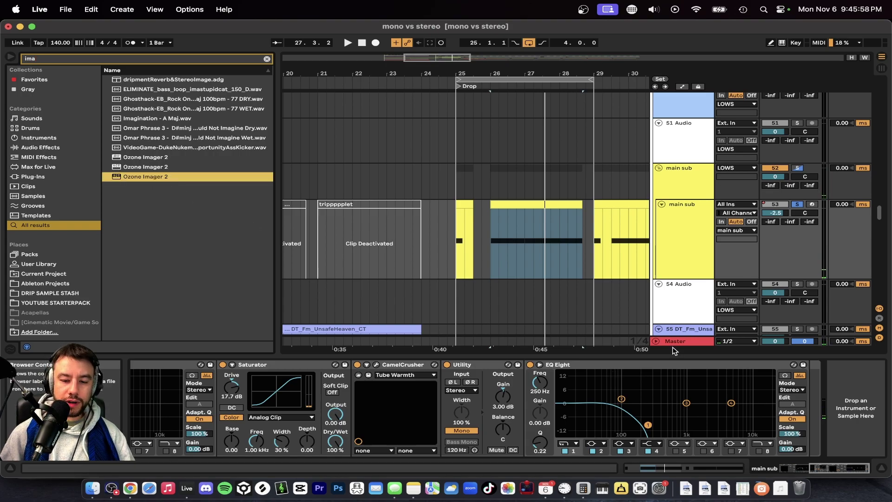
left_click_drag(674, 350, 789, 404)
left_click_drag(370, 284, 473, 117)
Raise the main sub's Ozone Imager width to 16% while its clip plays, and close the plug-in window
key("space")
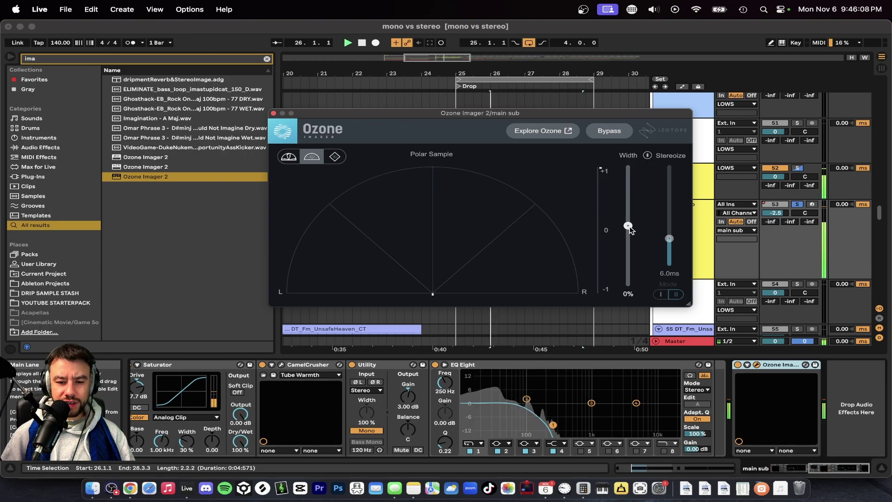
left_click_drag(628, 226, 618, 146)
key("super+z")
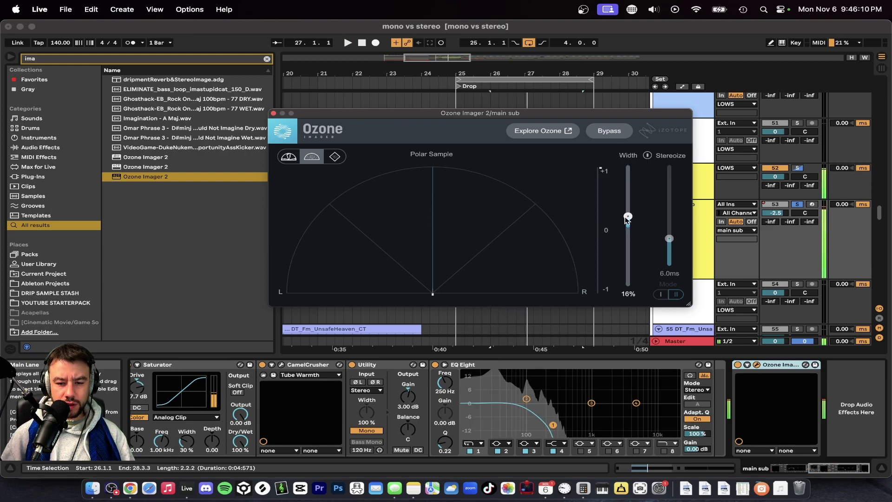
key("space")
left_click(274, 114)
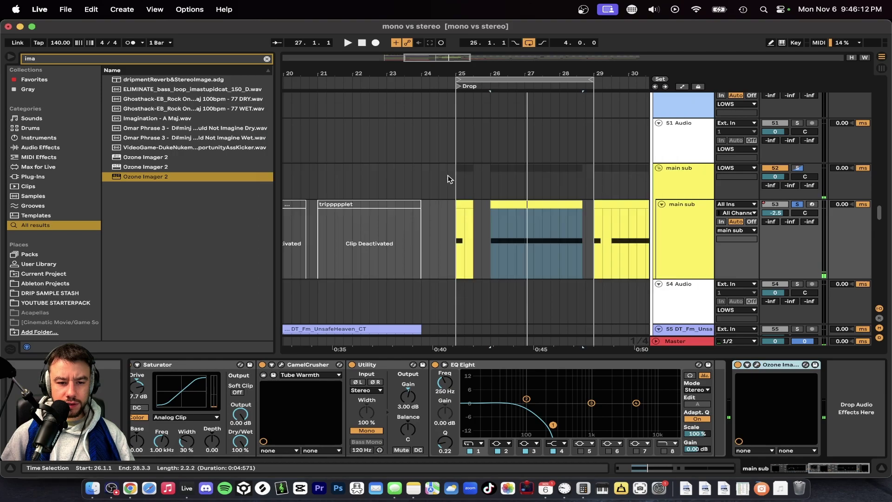
Open the Ozone Imager on the Kick track and play the Kick clip from bar 29
scroll(448, 179, "up", 20)
scroll(448, 179, "down", 5)
scroll(448, 179, "up", 5)
scroll(447, 178, "down", 5)
scroll(448, 179, "down", 2)
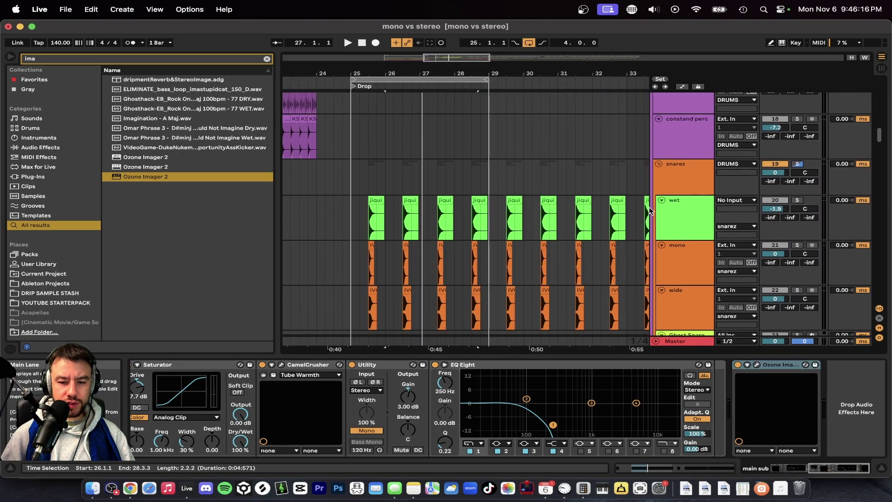
scroll(472, 199, "down", 3)
scroll(472, 199, "up", 10)
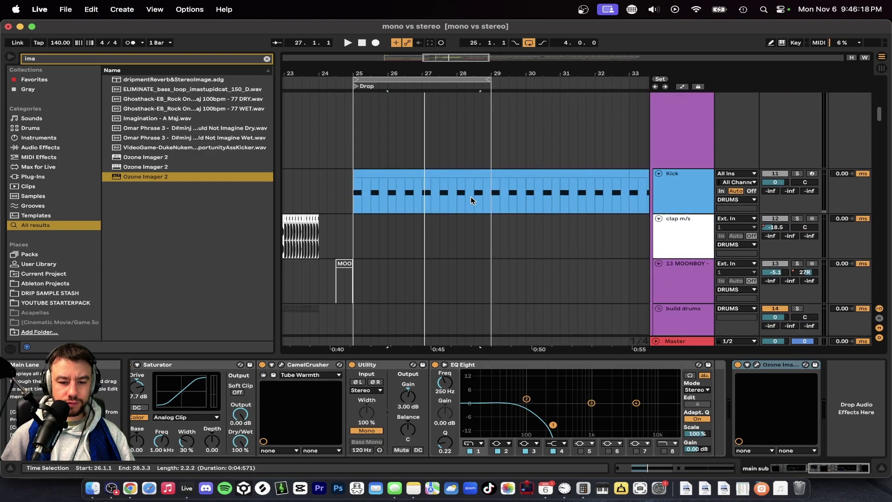
left_click(655, 200)
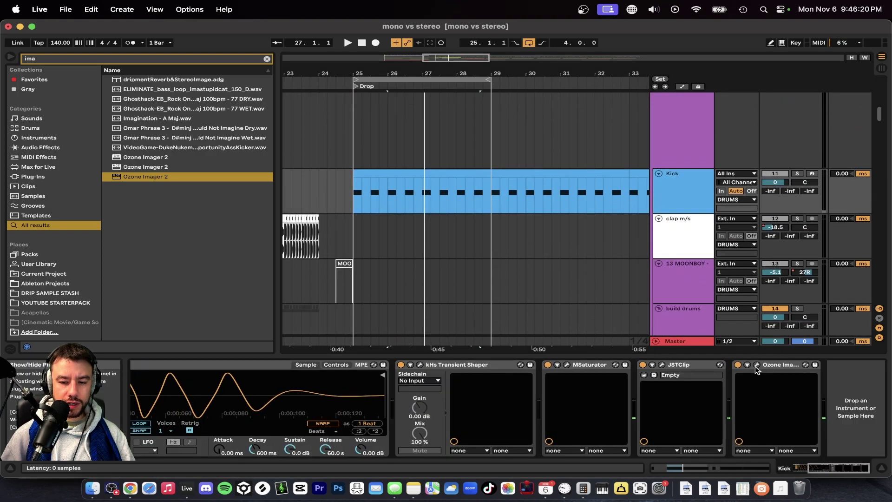
left_click(756, 365)
key("space")
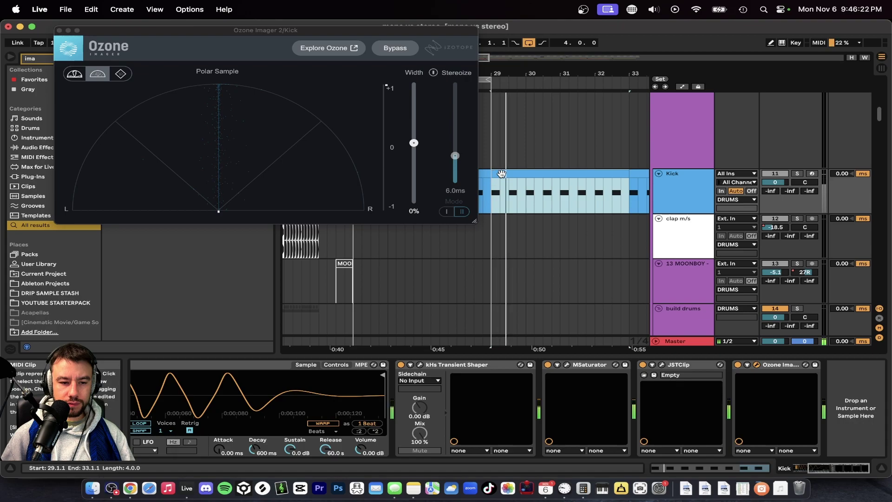
Solo the Kick track to check its stereo image in the Ozone Imager, and close the plug-in window
left_click(257, 30)
left_click_drag(256, 29, 353, 88)
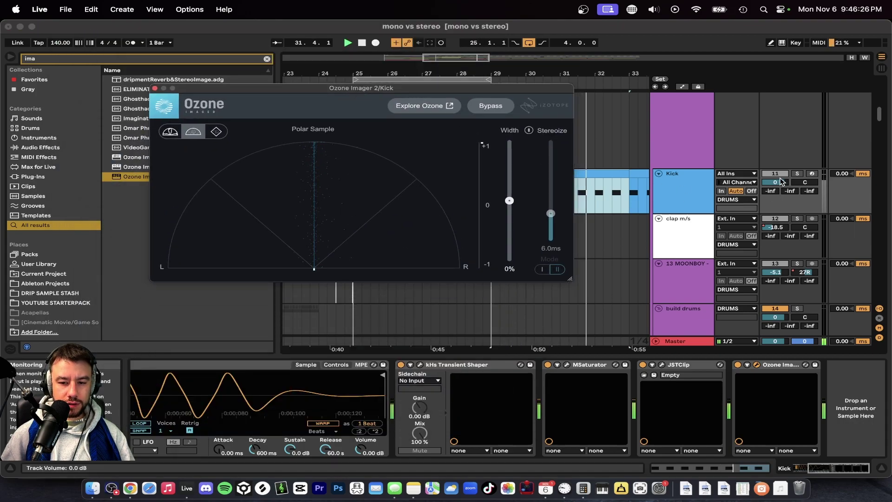
left_click(797, 173)
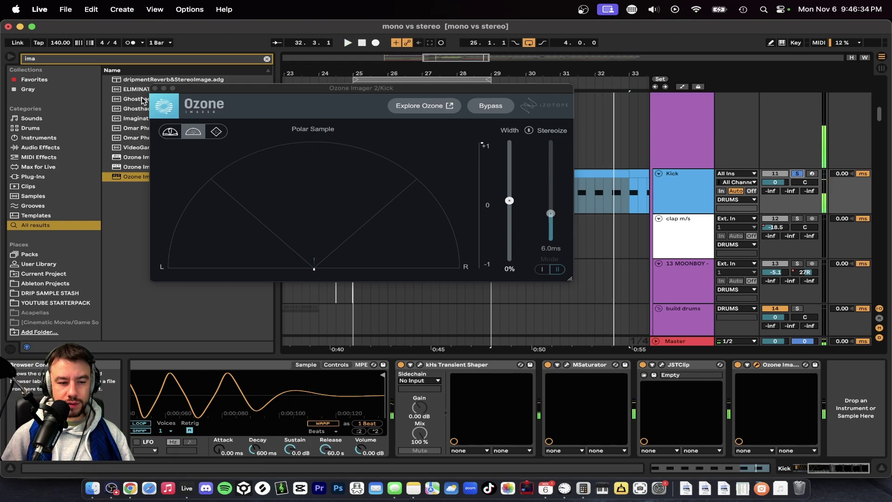
left_click(155, 88)
scroll(472, 178, "down", 5)
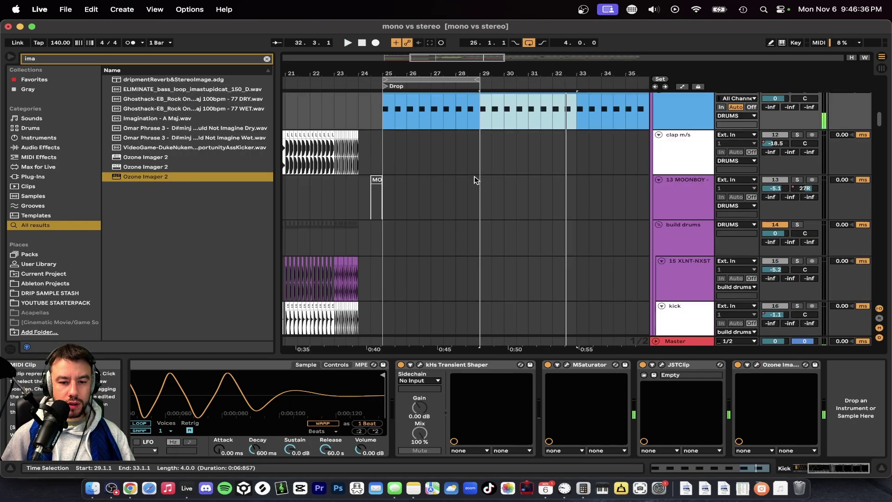
Solo the sample 1 track, select bar 26 of its clips, and open its Ozone Imager clear of the waveform
scroll(474, 179, "down", 15)
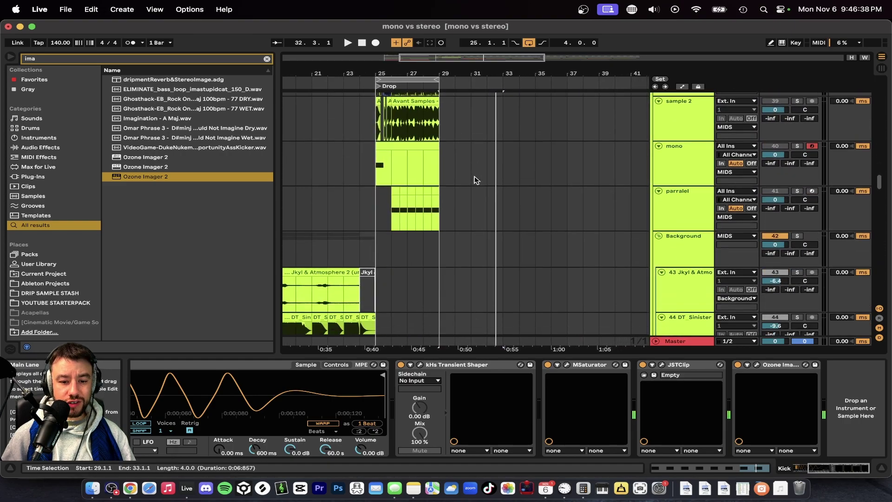
scroll(475, 181, "up", 2)
left_click(667, 168)
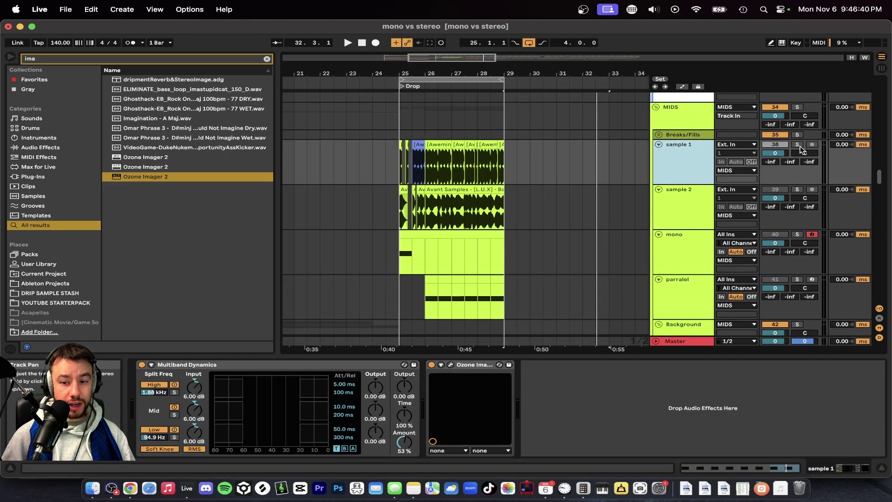
left_click(797, 144)
scroll(441, 186, "up", 2)
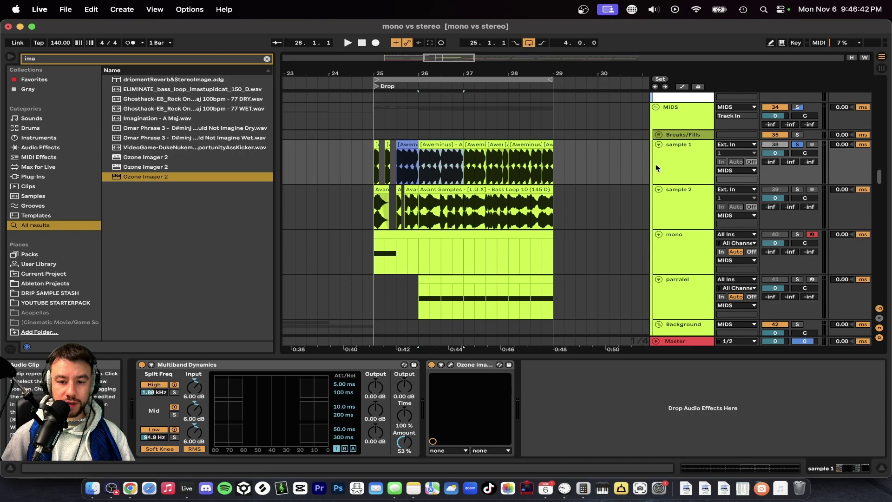
left_click(450, 365)
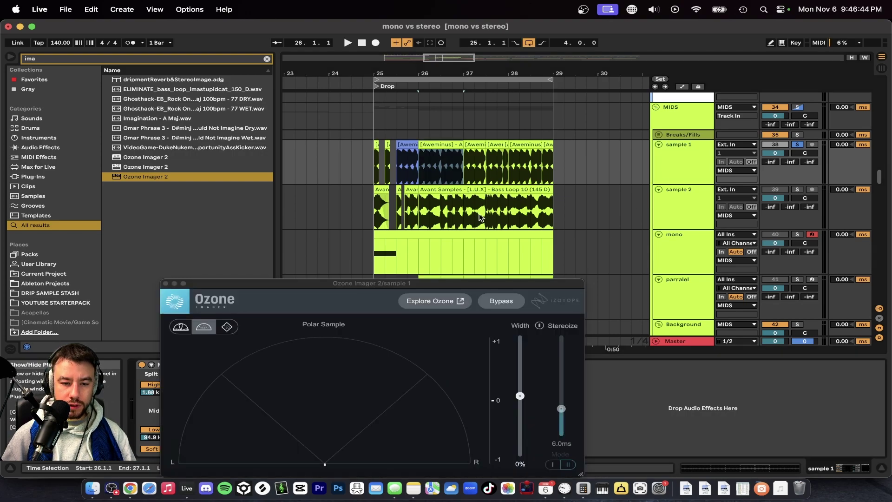
left_click_drag(419, 284, 473, 227)
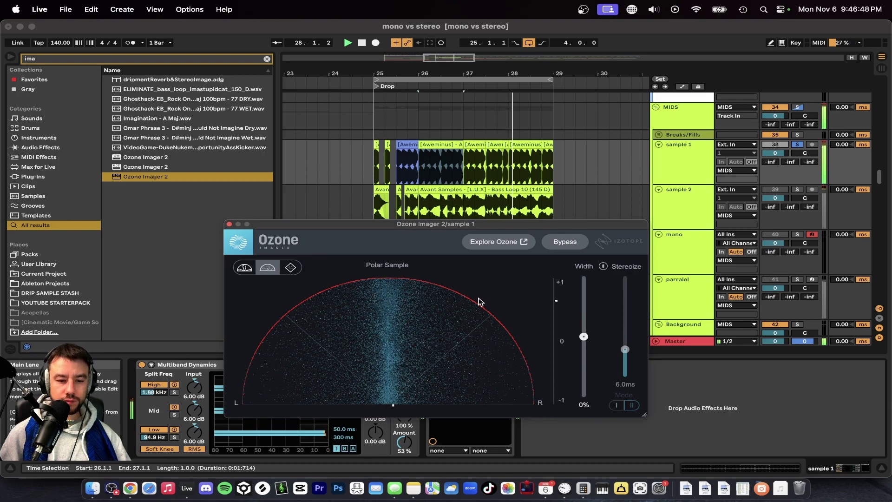
Play the sample 1 clips from bar 26 to check their stereo image in the Ozone Imager
key("space")
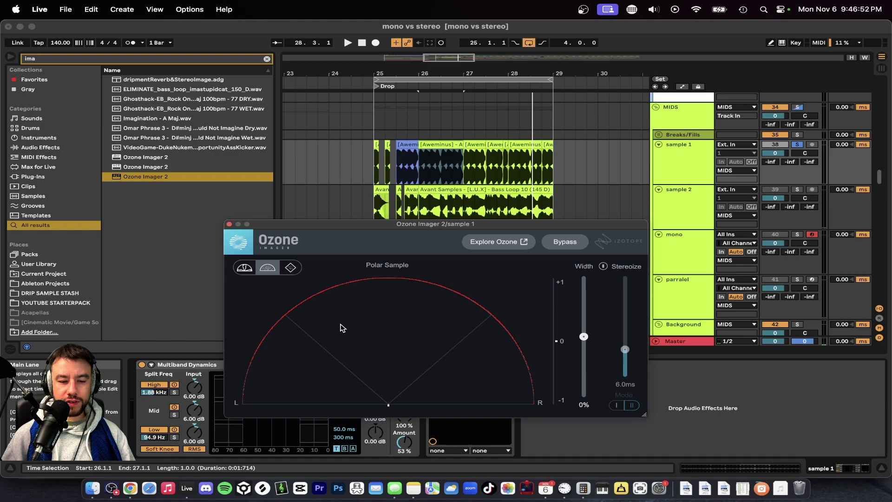
key("space")
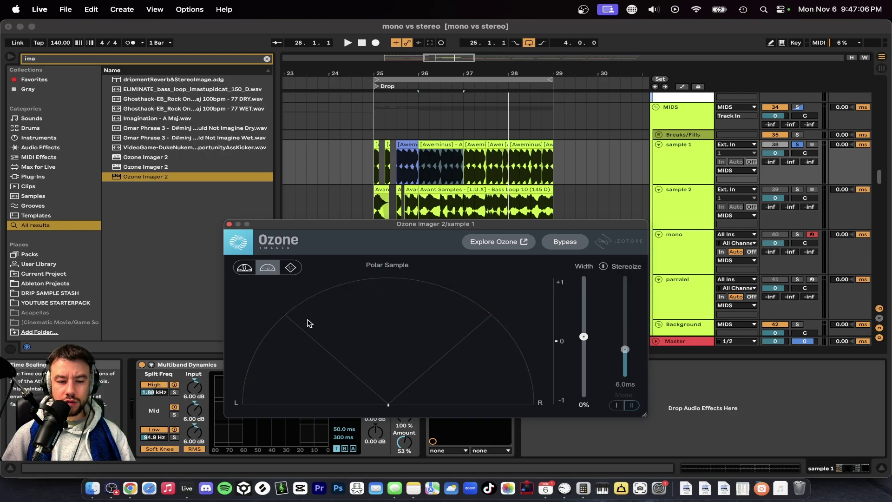
key("space")
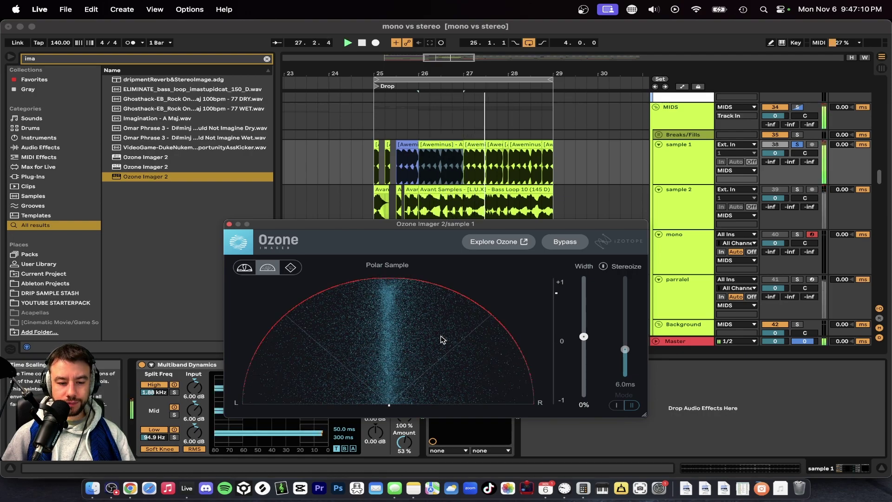
key("space")
left_click_drag(419, 163, 464, 166)
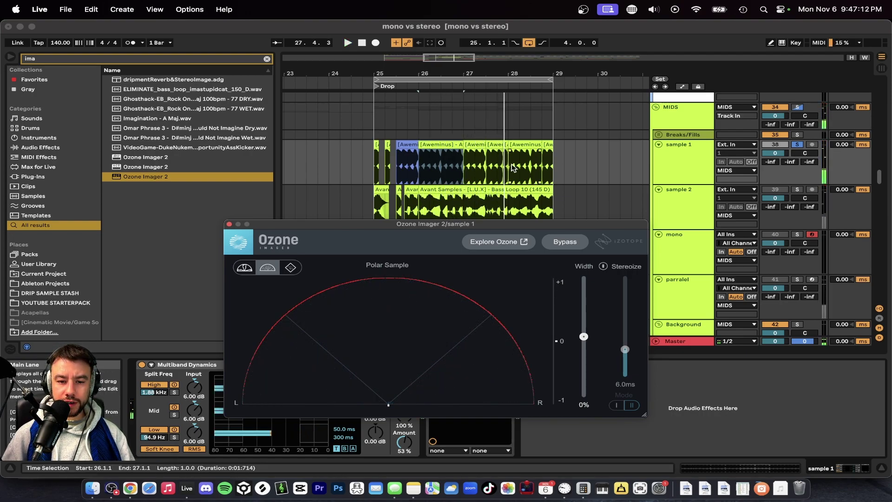
Examine the sample 1 bass loop waveforms around bars 26 to 28 up close, and close the plug-in window
key("z")
key("minus")
left_click(357, 145)
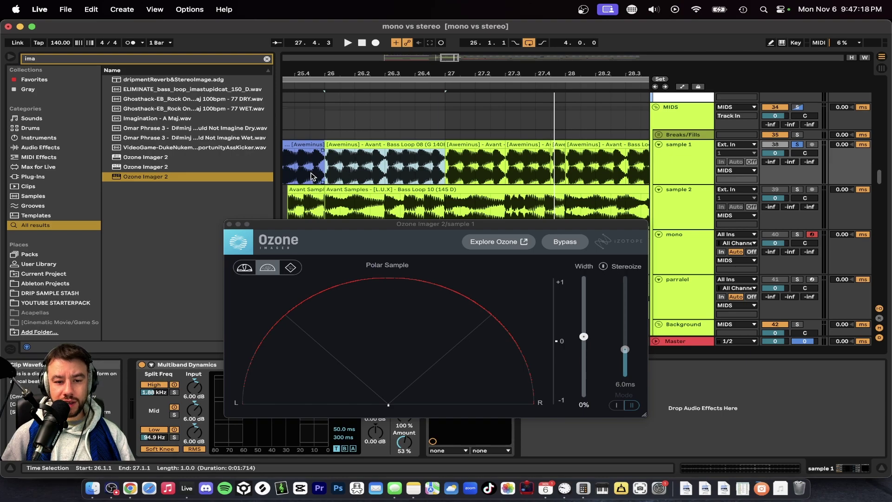
scroll(437, 161, "down", 2)
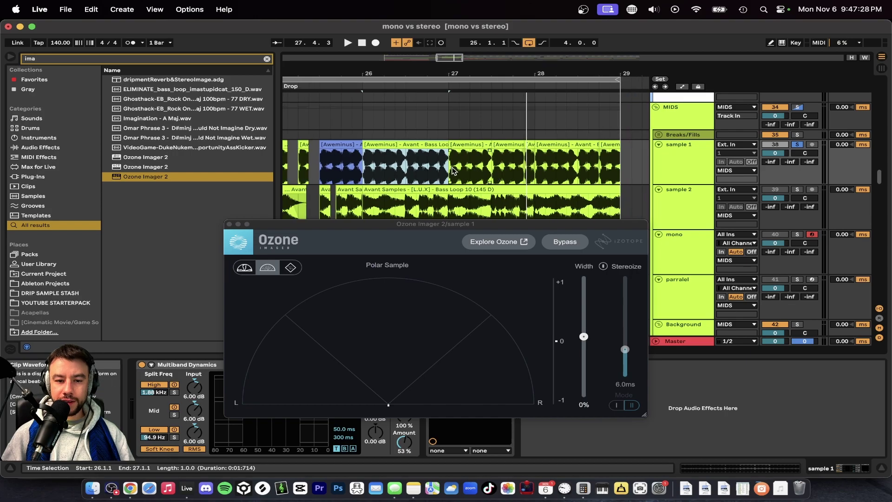
scroll(446, 170, "down", 3)
left_click(238, 225)
scroll(364, 214, "down", 3)
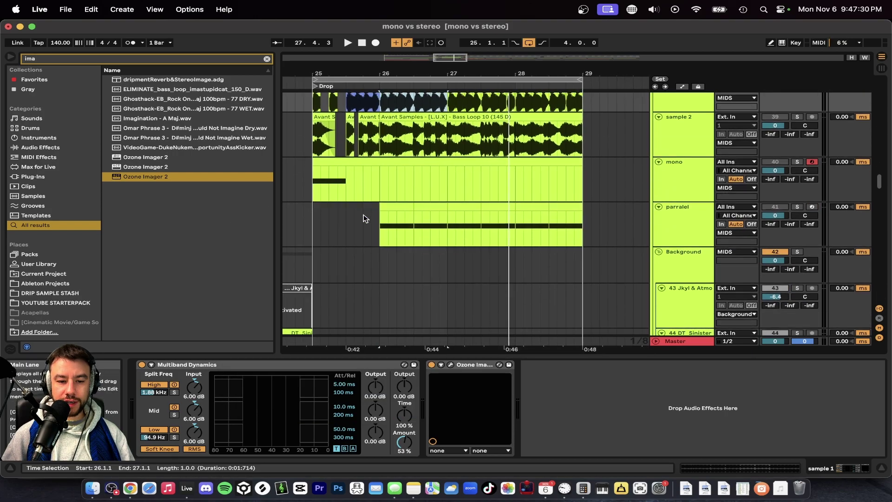
Solo the mono track and play its clip from bar 25
left_click(797, 193)
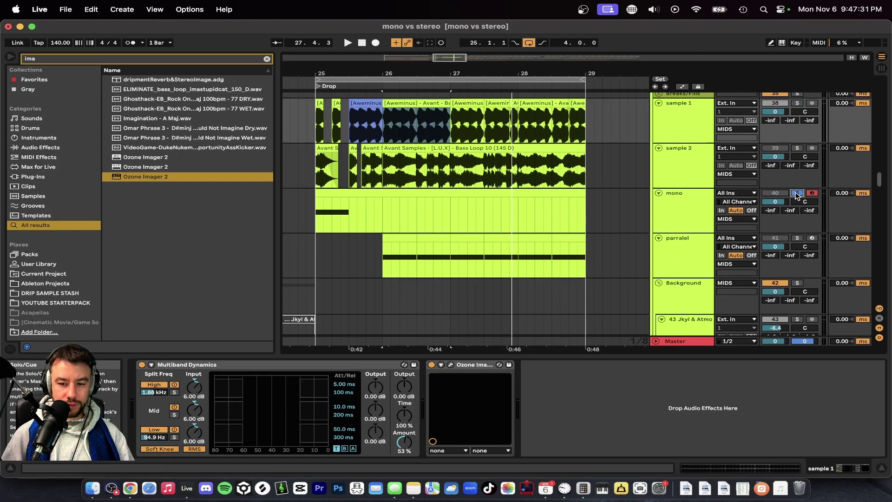
left_click(378, 200)
key("space")
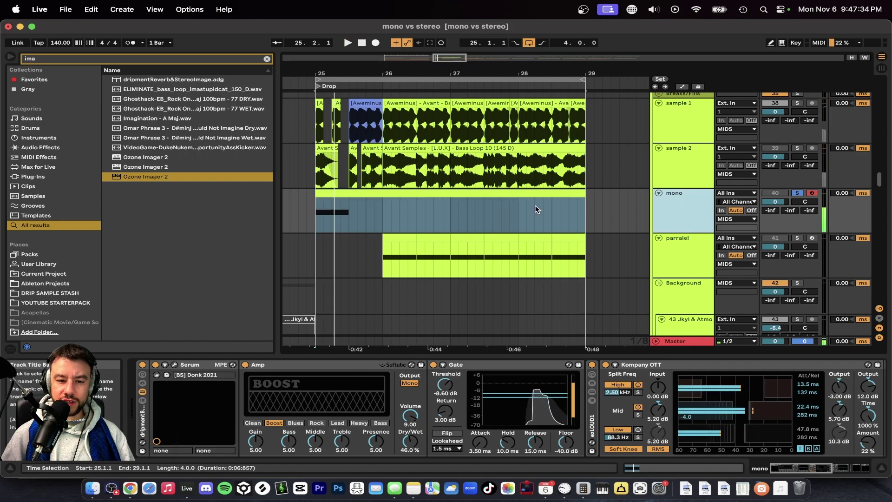
left_click(465, 205)
scroll(465, 205, "left", 3)
Solo the parralel track and play its clip from the half-bar selection starting at bar 26
left_click(797, 225)
left_click_drag(417, 244, 448, 245)
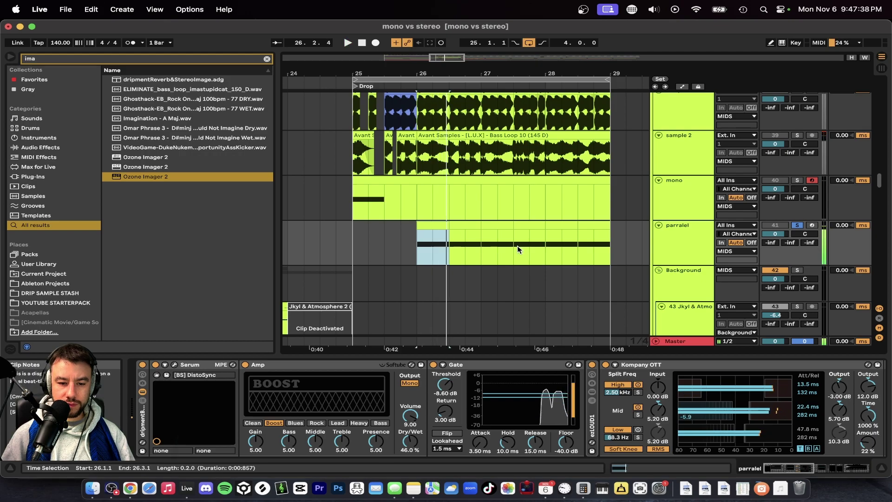
scroll(631, 243, "down", 2)
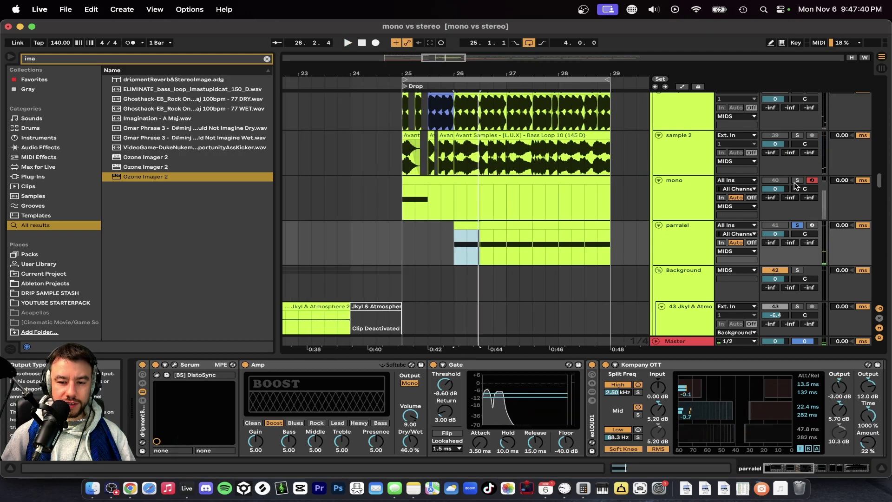
Compare the mono and parralel tracks by soloing and playing each in turn, from bars 25 and 26
left_click(797, 181)
left_click(433, 179)
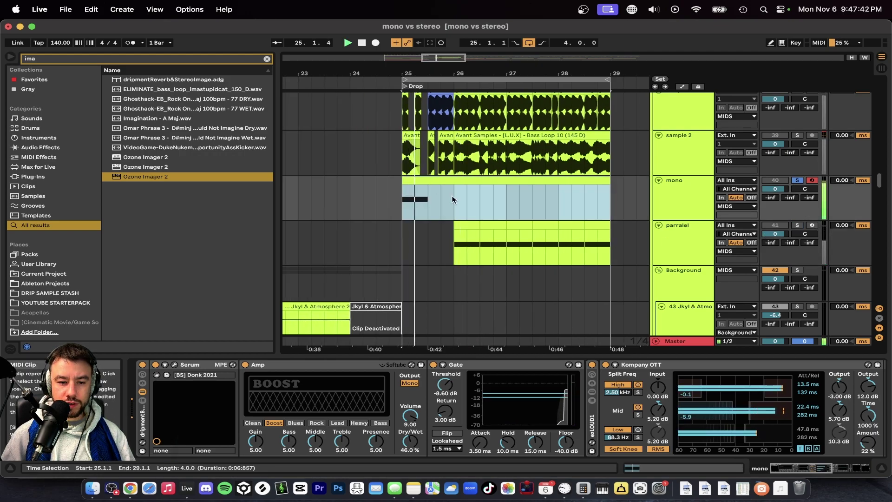
left_click(475, 225)
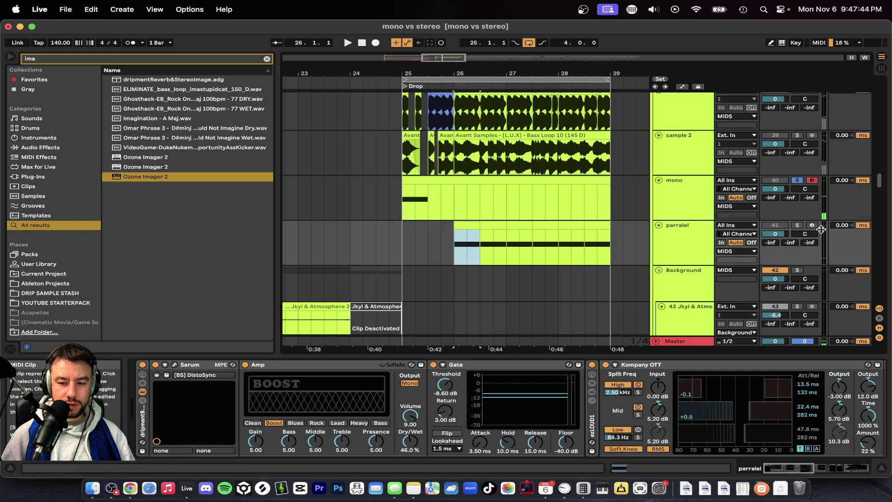
key("space")
scroll(506, 255, "down", 3)
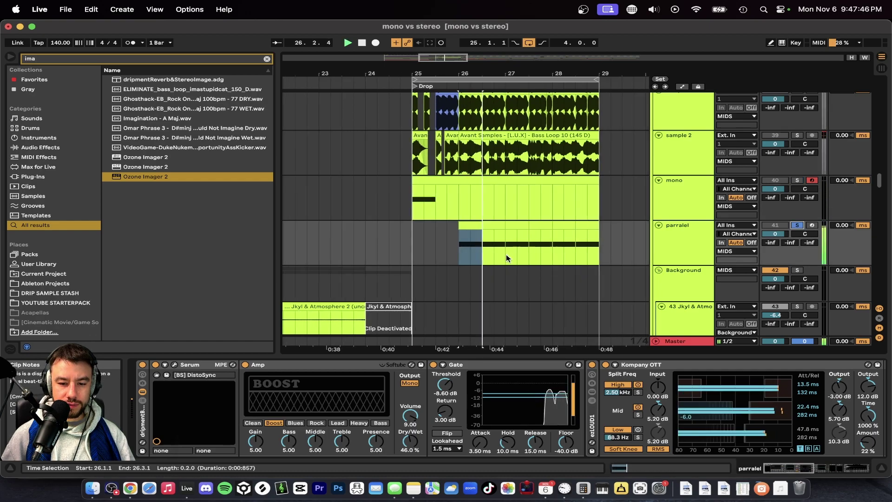
Unsolo the parralel track, deactivate the sample 1 track, and play the arrangement from 22.3.1 into the drop
left_click(289, 223)
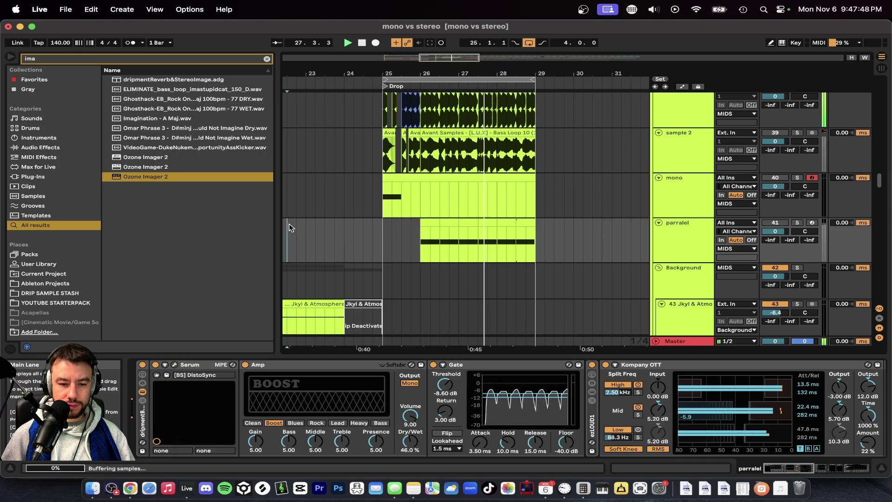
key("space")
scroll(358, 245, "down", 2)
scroll(357, 245, "up", 2)
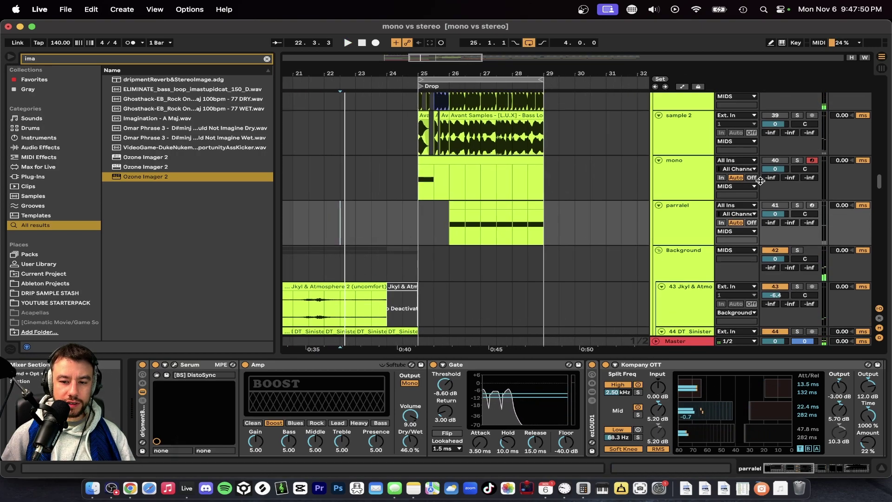
scroll(774, 205, "up", 5)
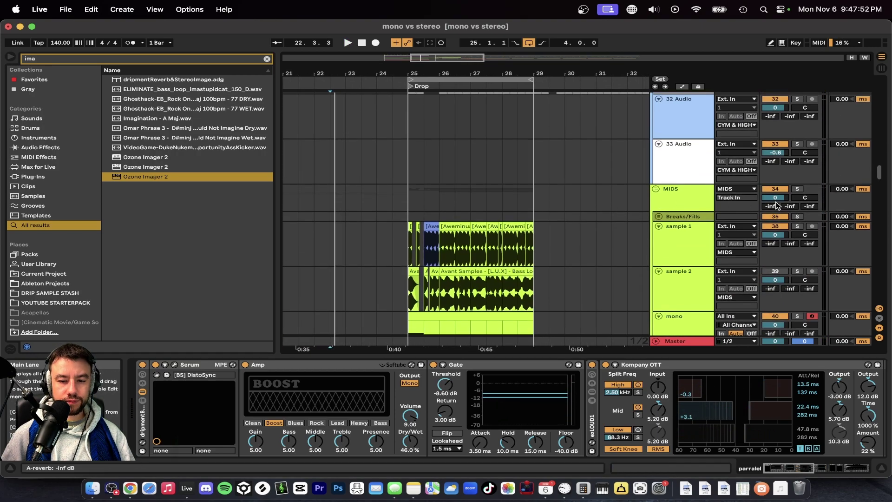
scroll(766, 193, "down", 2)
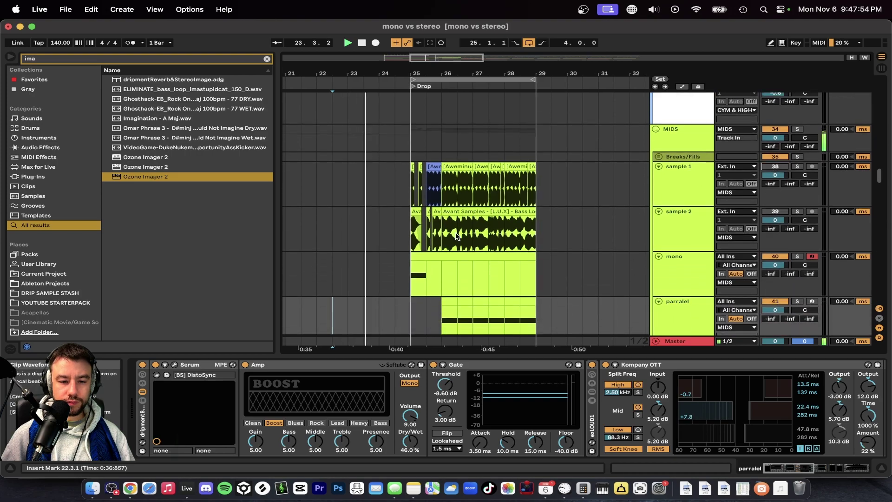
scroll(456, 237, "down", 5)
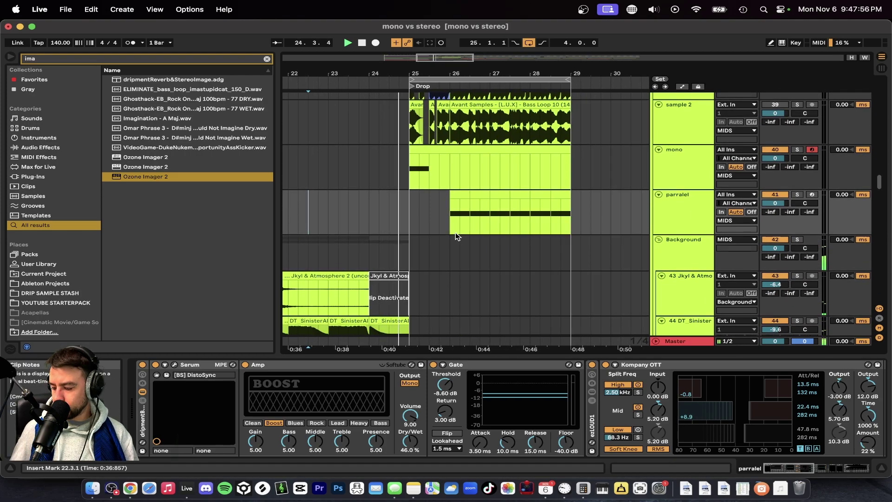
scroll(457, 237, "right", 3)
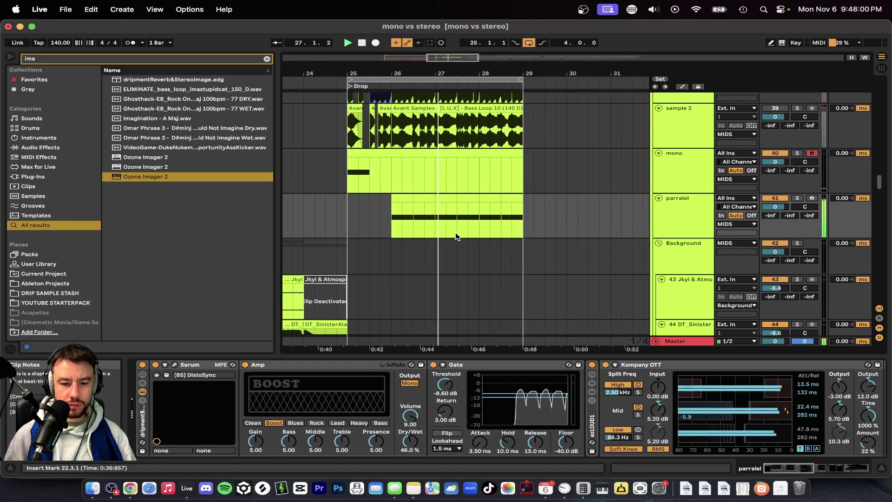
Bring up the parralel track's device chain while the drop plays
left_click_drag(422, 356, 424, 395)
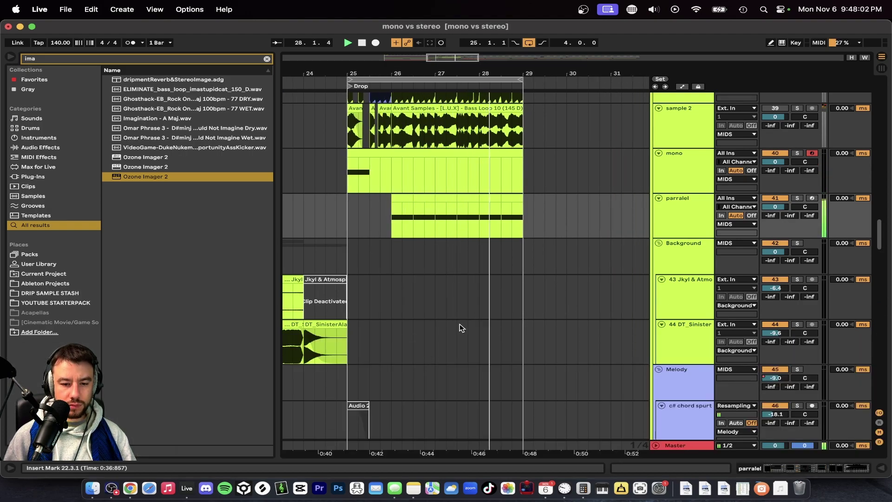
scroll(460, 327, "up", 2)
left_click(473, 324)
left_click(669, 235)
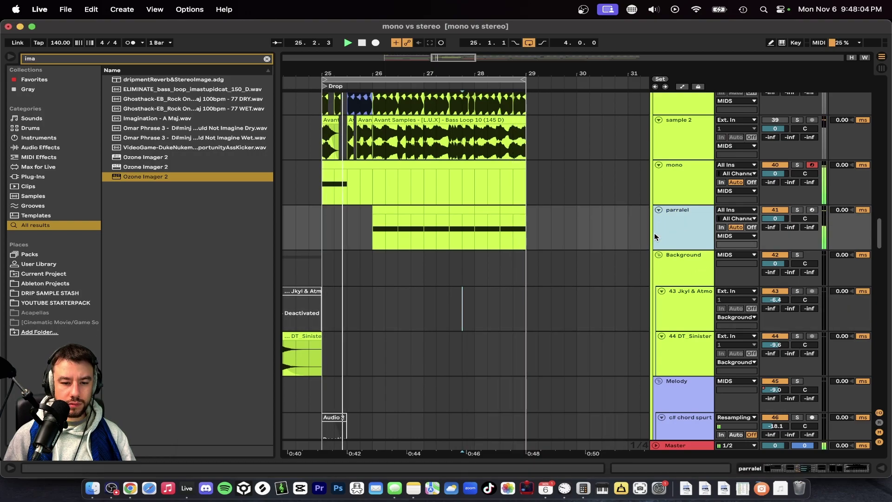
double_click(687, 240)
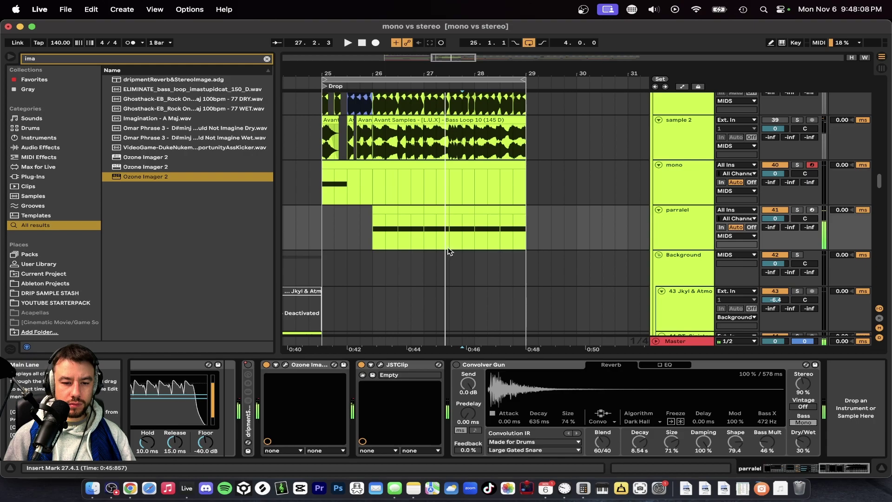
Solo the parralel track, play it from 26.1.1 to check its stereo image in the Ozone Imager, and close the plug-in window
left_click_drag(373, 233, 397, 232)
left_click(795, 210)
key("space")
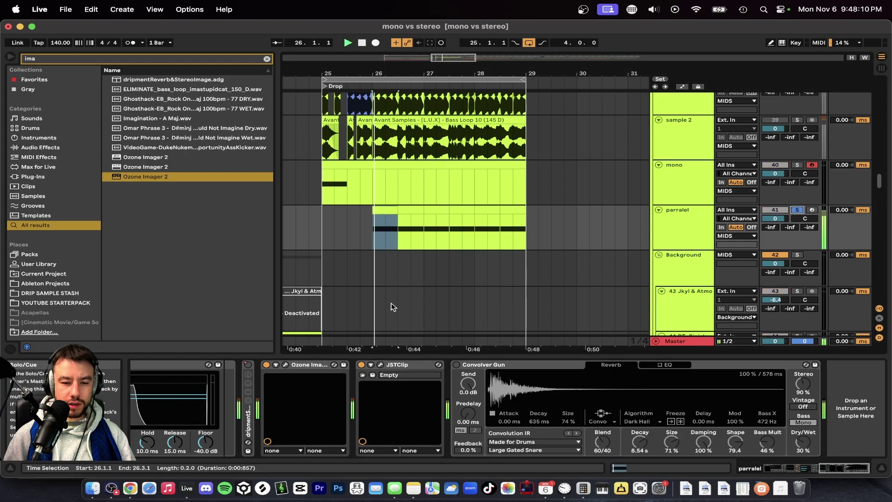
left_click(286, 365)
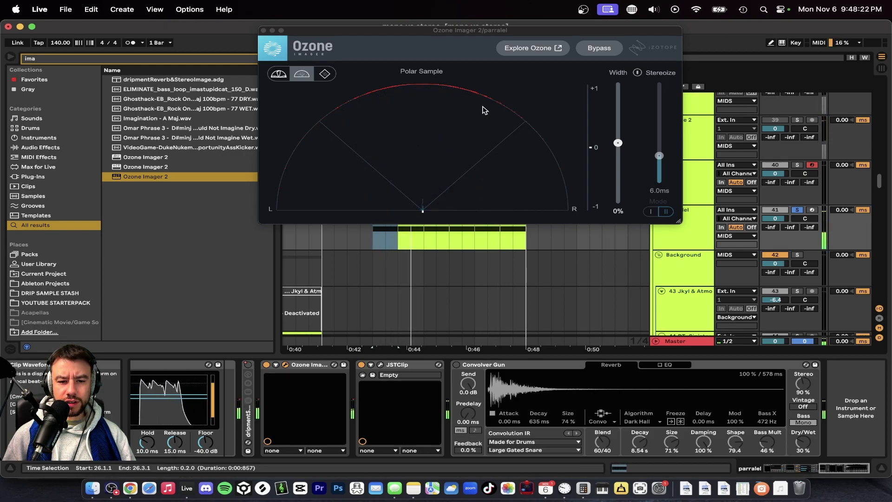
key("space")
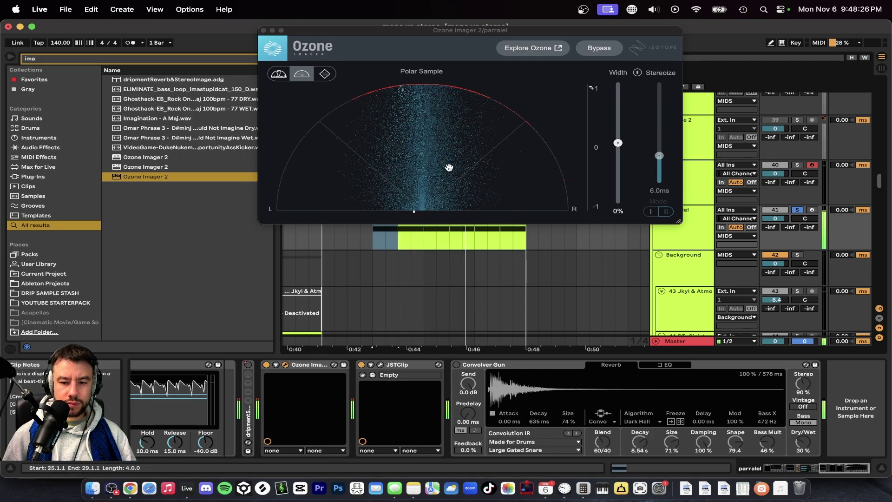
key("super+alt+p")
Solo the mono track, play its clip from 25.1.1 to check its stereo image in the Ozone Imager, and close the plug-in window
left_click(677, 185)
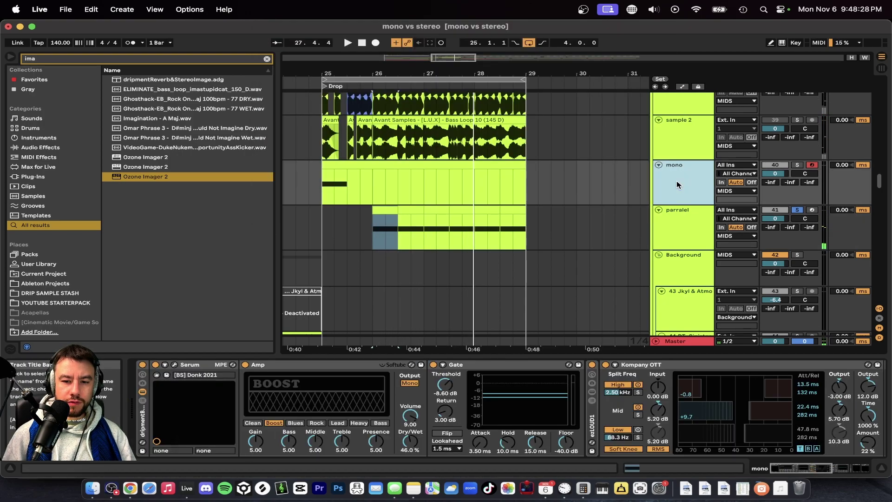
left_click(796, 165)
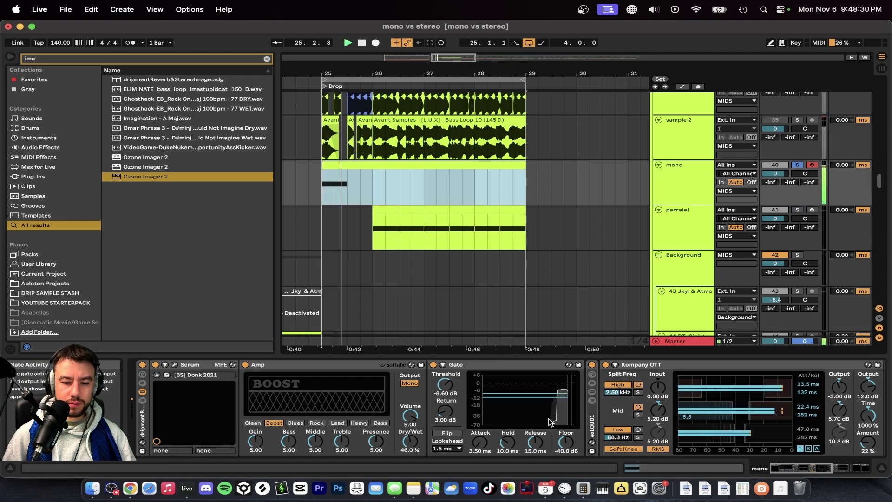
key("super+alt+p")
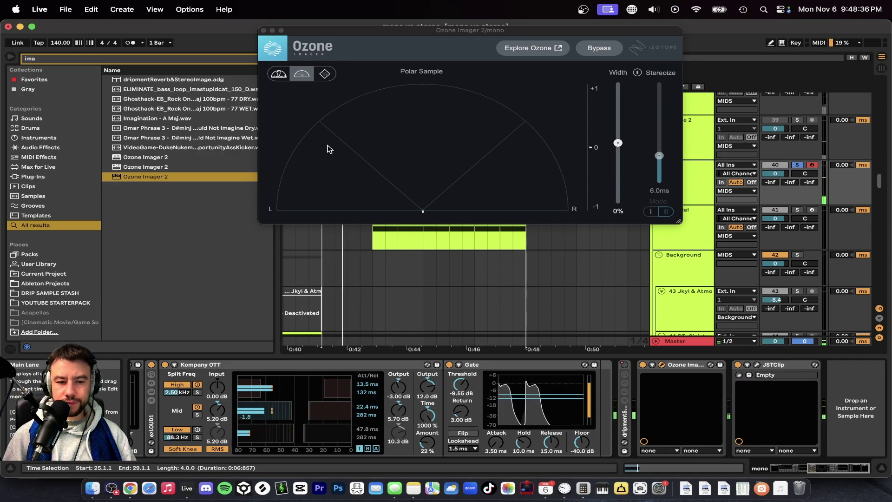
left_click(263, 31)
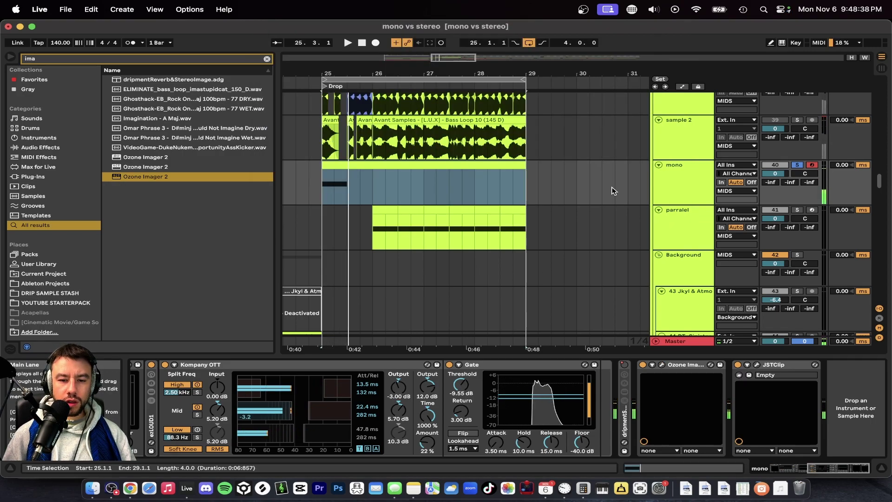
Open the mono track's Serum window to examine the oscillators' unison settings, and move it clear of the track controls
left_click(695, 194)
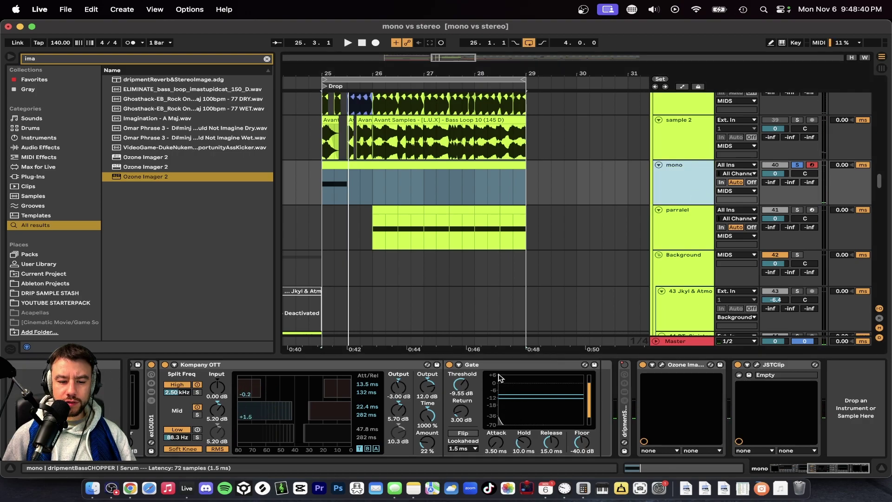
scroll(426, 395, "left", 10)
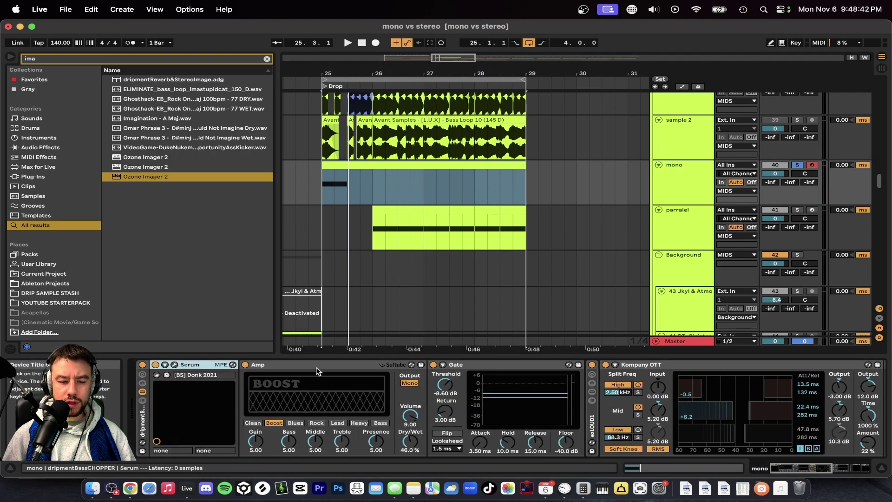
left_click(174, 365)
left_click_drag(473, 110, 440, 55)
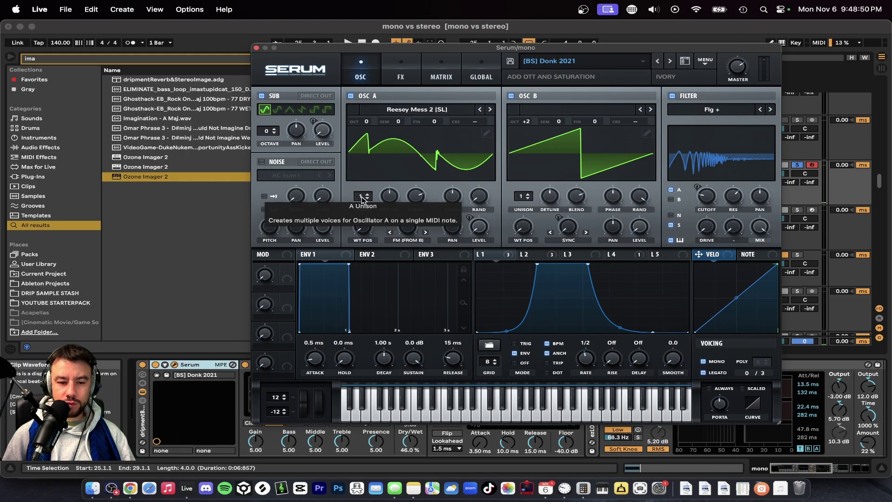
left_click_drag(518, 48, 318, 24)
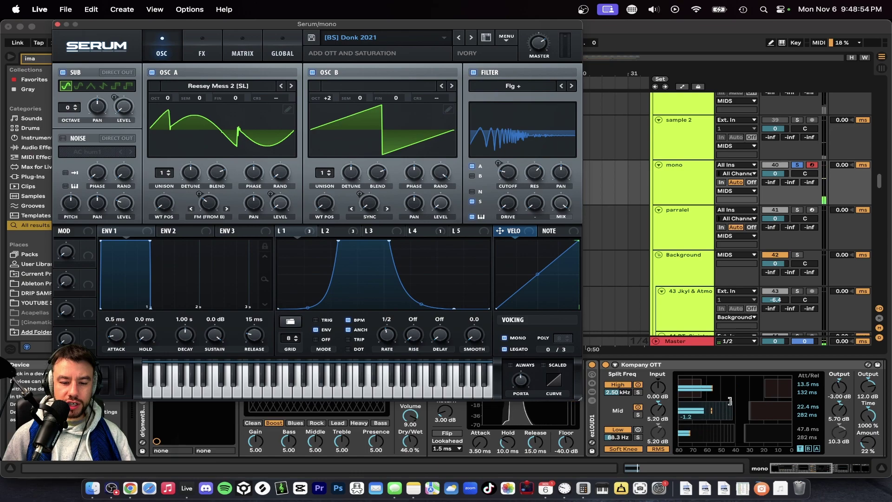
Try unison 7 on OSC A and 9 on OSC B of the mono track's Serum, with the Ozone Imager open alongside
scroll(730, 400, "right", 10)
left_click(662, 365)
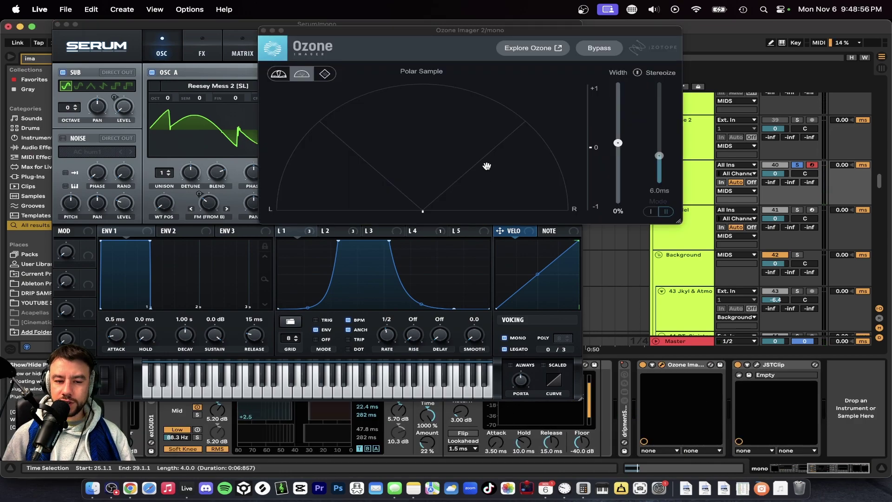
left_click_drag(326, 30, 471, 175)
left_click_drag(164, 173, 164, 157)
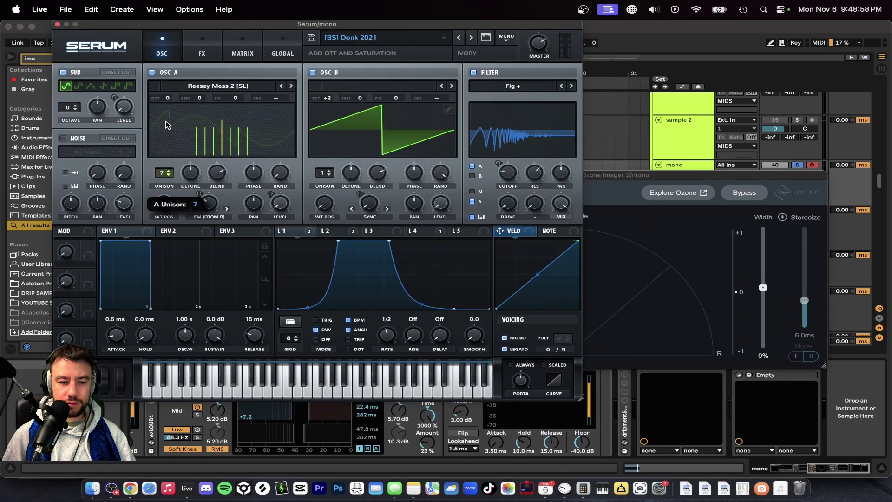
left_click_drag(339, 174, 339, 156)
left_click_drag(600, 175, 630, 107)
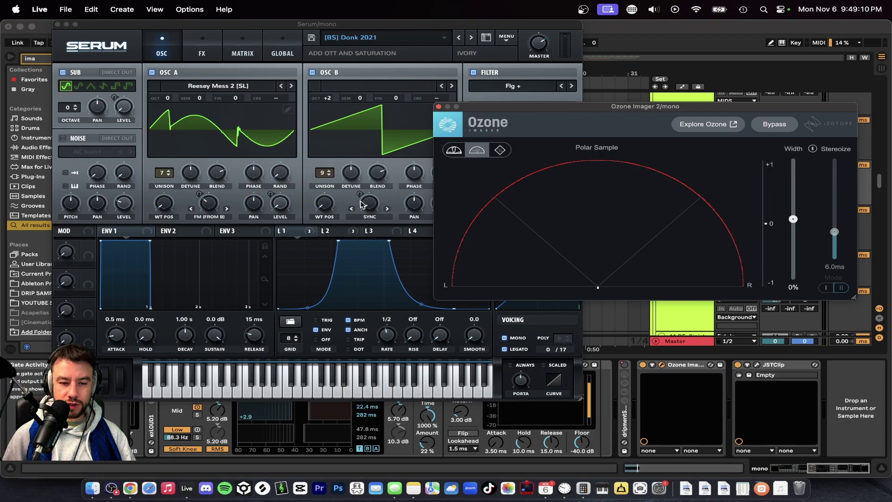
Reset the unison of OSC A and OSC B to 1, and close the Serum and Ozone Imager windows
double_click(173, 177)
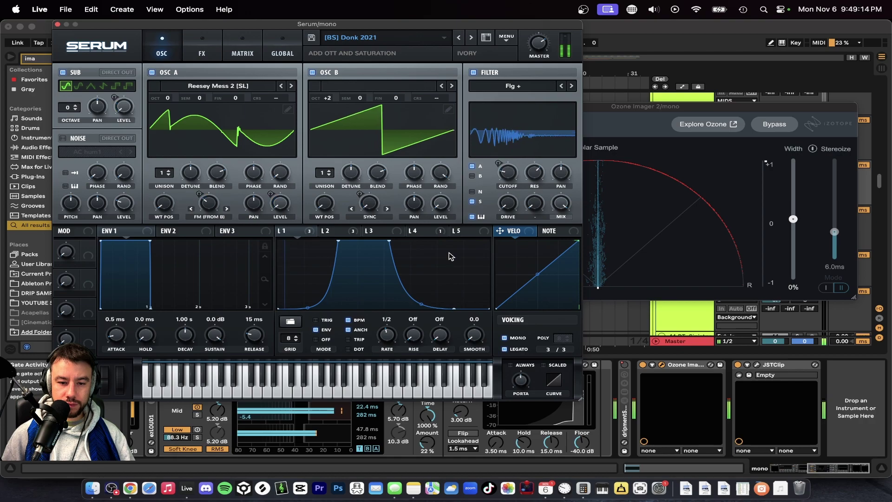
left_click(57, 24)
left_click(438, 106)
Solo the parralel track, play it from 26.1.1 to check its stereo image in the Ozone Imager, and close that window
left_click(385, 210)
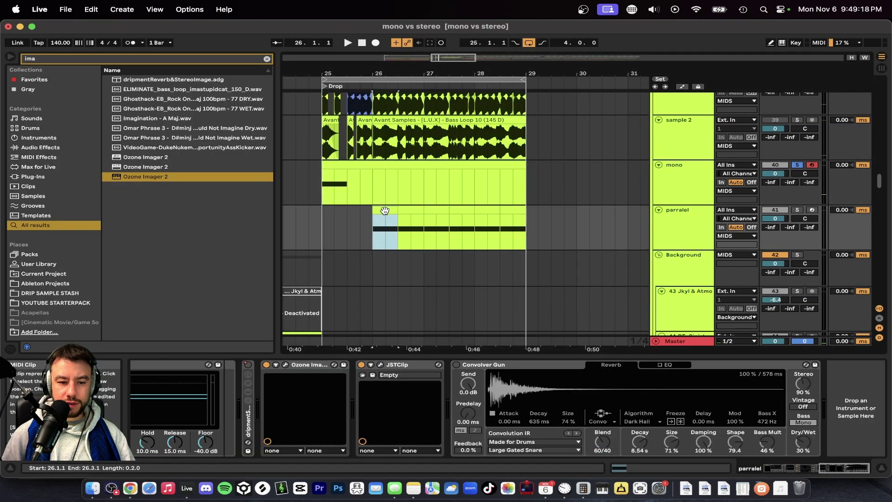
left_click(797, 210)
key("space")
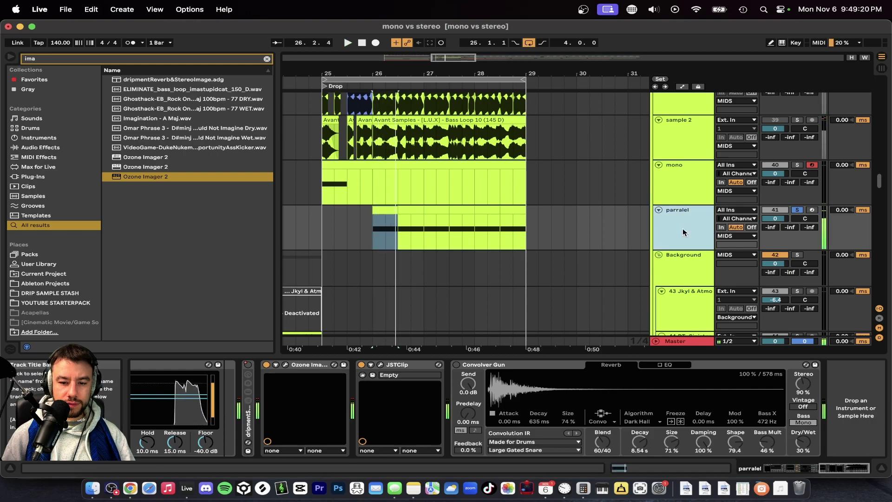
scroll(483, 387, "left", 5)
left_click(465, 365)
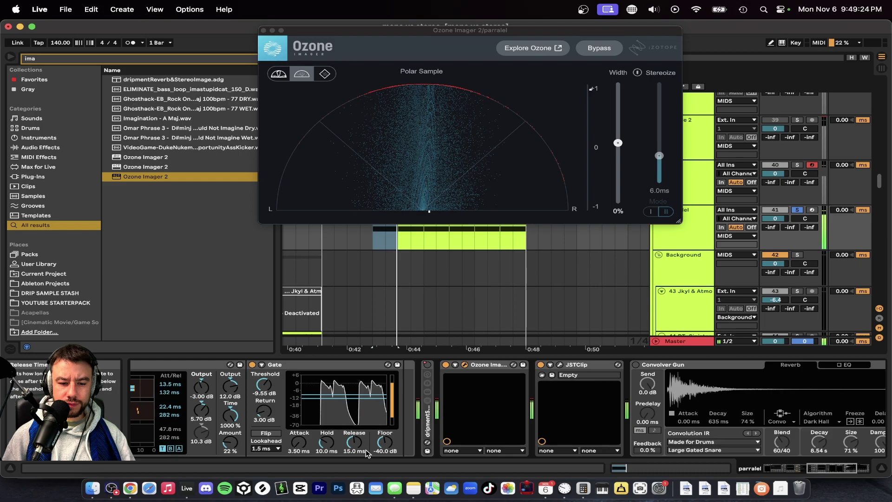
left_click(263, 30)
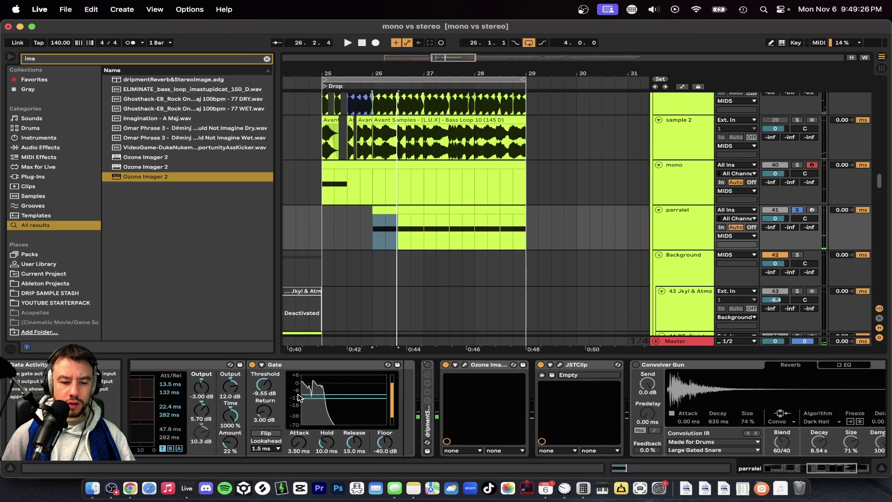
Open Serum on the parralel track and examine its oscillators and the Hyper/Dimension effect
scroll(213, 380, "left", 5)
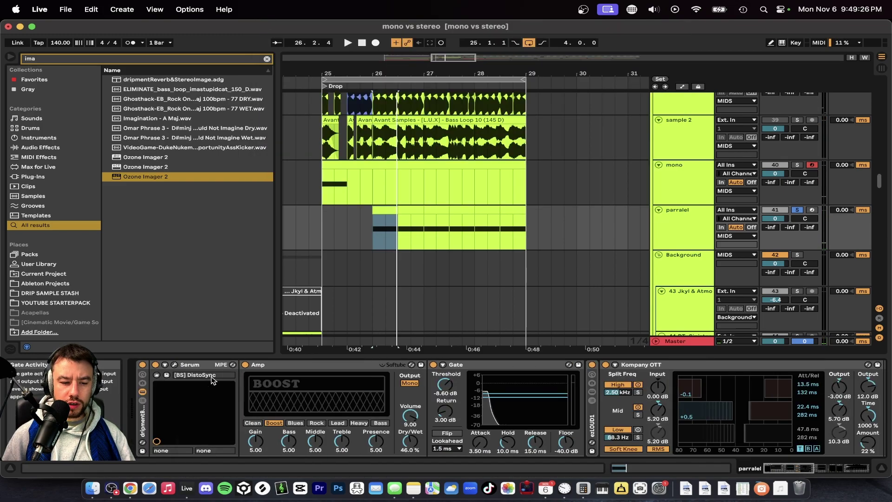
left_click(175, 365)
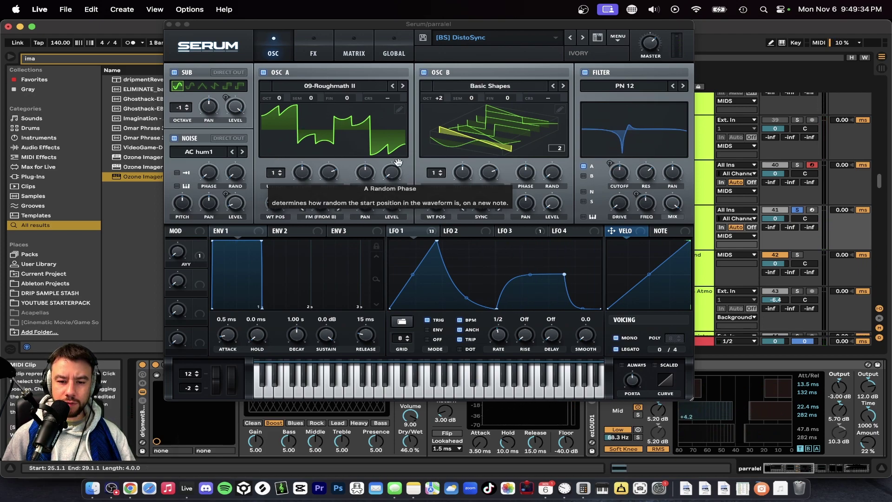
left_click(305, 45)
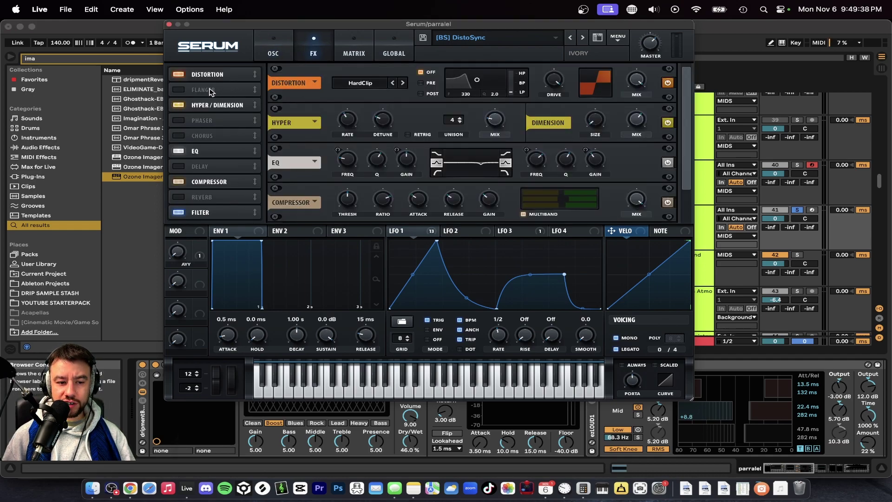
left_click(210, 105)
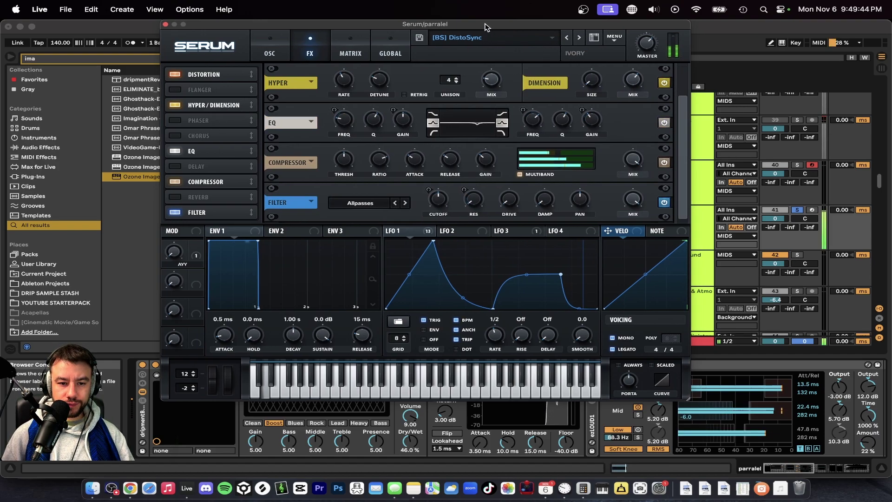
Place the parralel track's Serum and Ozone Imager windows side by side and watch the stereo image during playback
left_click_drag(557, 24, 431, 23)
scroll(561, 404, "right", 10)
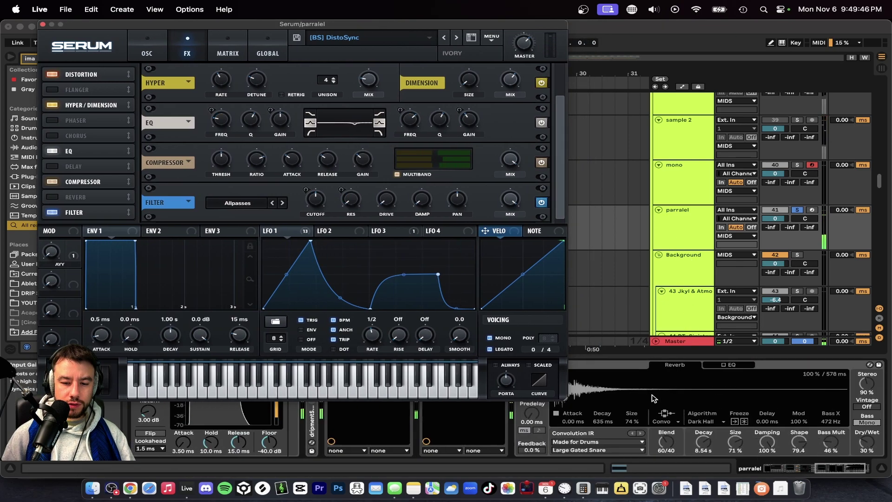
scroll(562, 404, "left", 2)
left_click(580, 365)
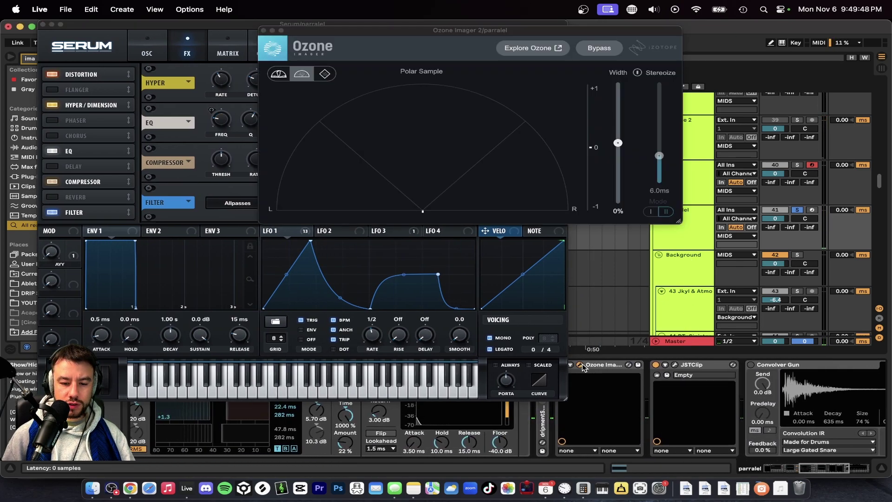
left_click_drag(424, 35, 569, 256)
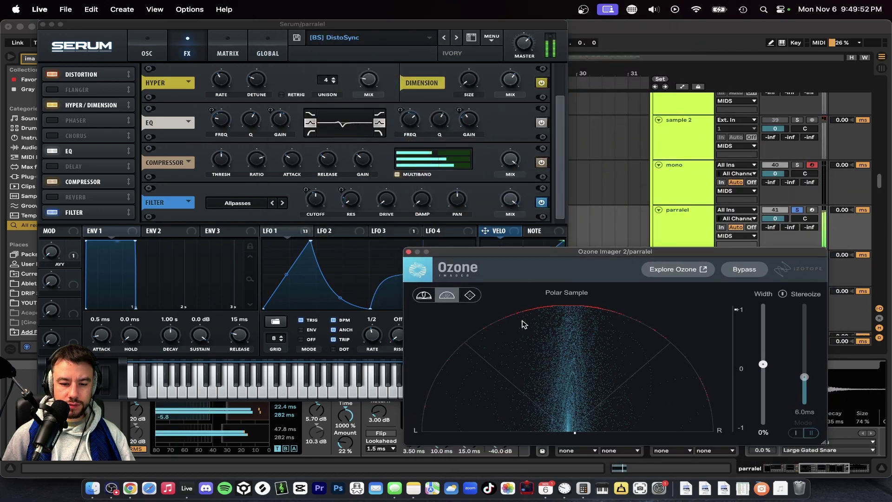
Toggle Serum's Hyper/Dimension effect to compare the stereo image, leave it switched off, and close both plug-in windows
left_click(540, 83)
left_click_drag(612, 259, 609, 194)
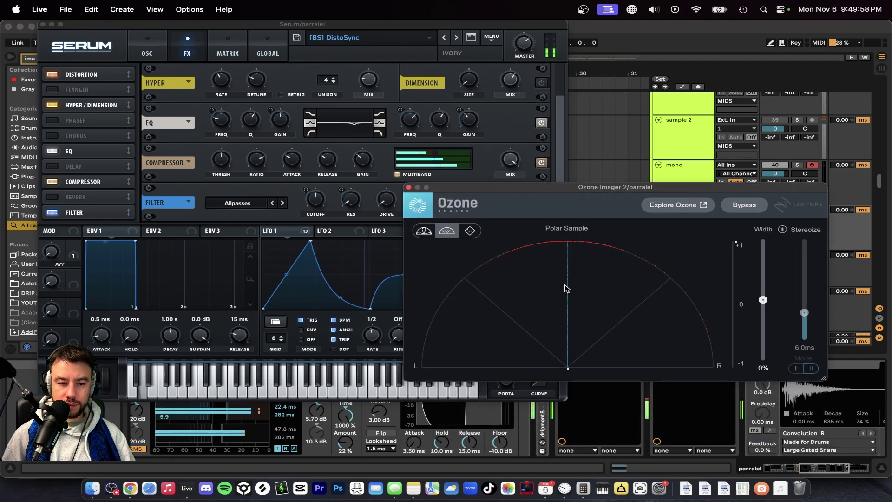
left_click(540, 83)
left_click_drag(620, 187, 657, 192)
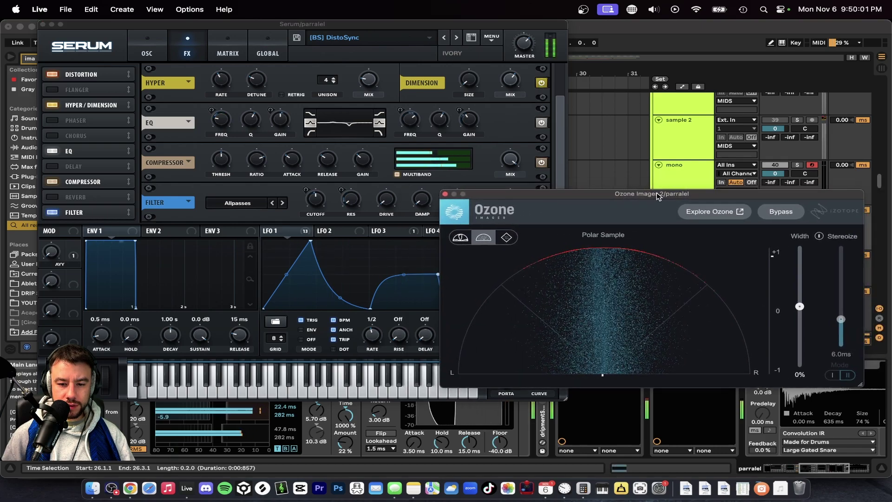
left_click(540, 83)
left_click(43, 24)
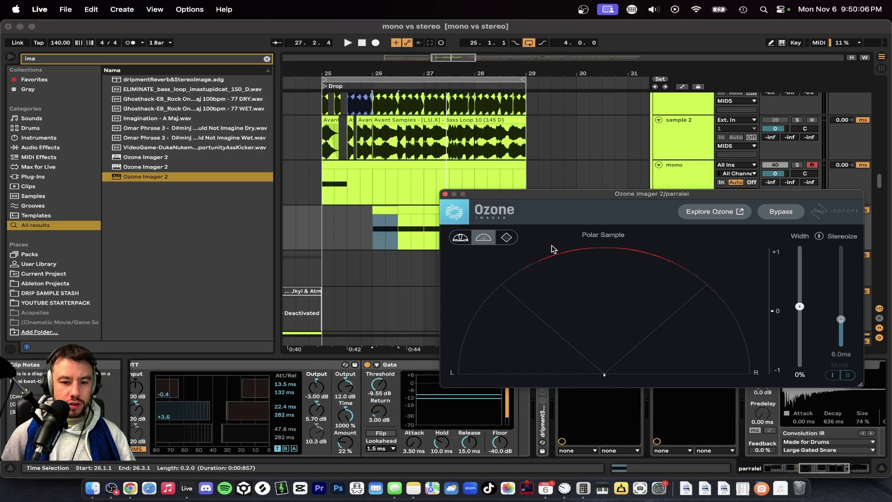
left_click(445, 193)
Play the parralel track from 26.1.1, recheck its stereo image in the Ozone Imager, and close the plug-in window
scroll(550, 402, "right", 10)
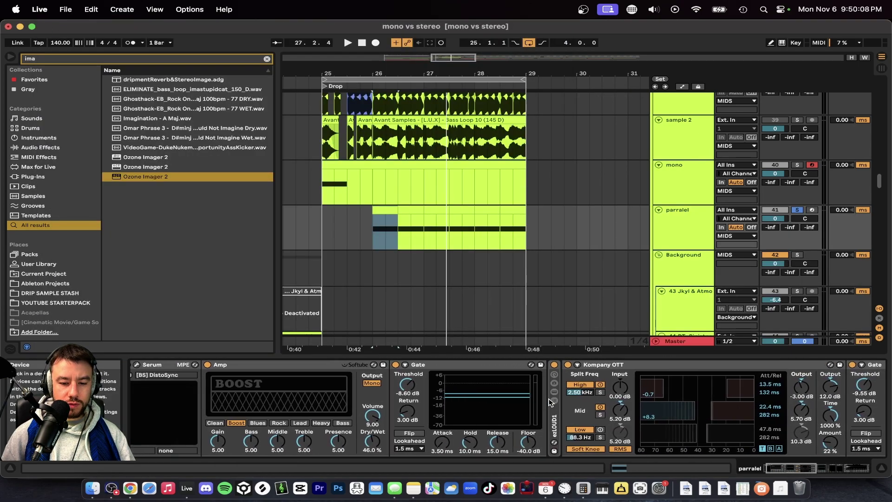
scroll(550, 402, "left", 8)
left_click(387, 210)
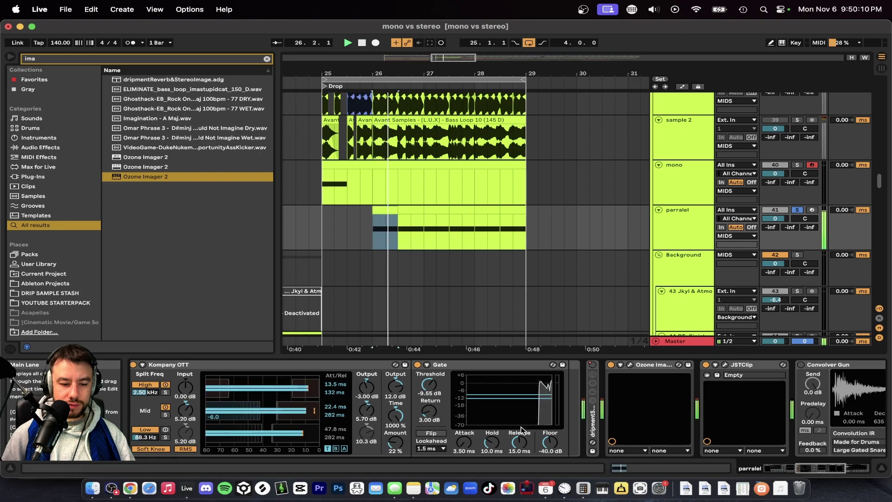
key("space")
scroll(407, 419, "right", 8)
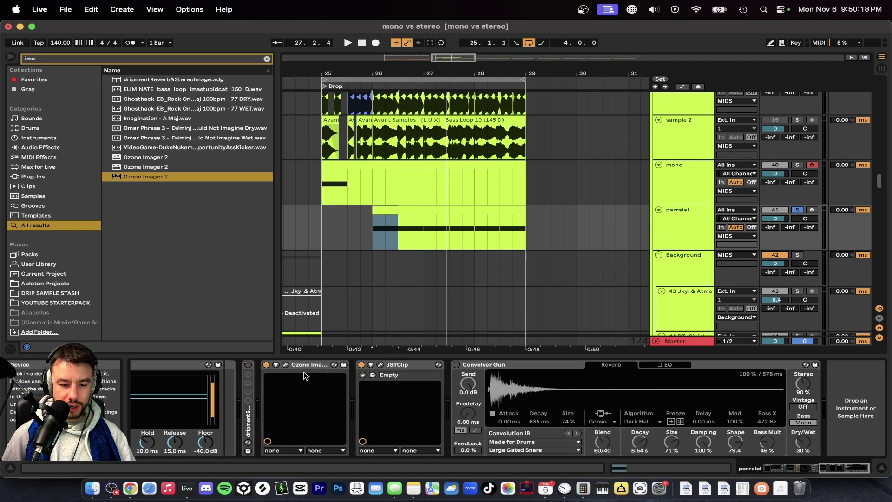
left_click(286, 366)
key("space")
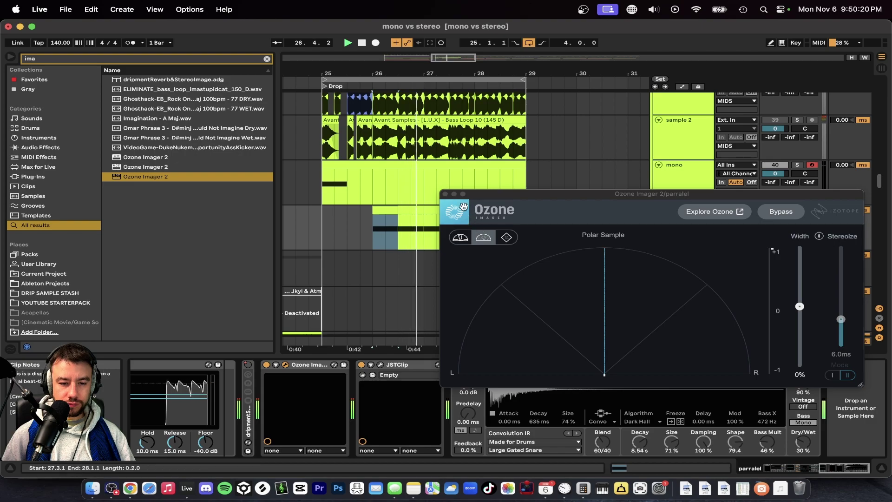
left_click(445, 194)
Move the Ozone Imager to the end of the parralel track's device chain, after the Convolver Gun
left_click(690, 230)
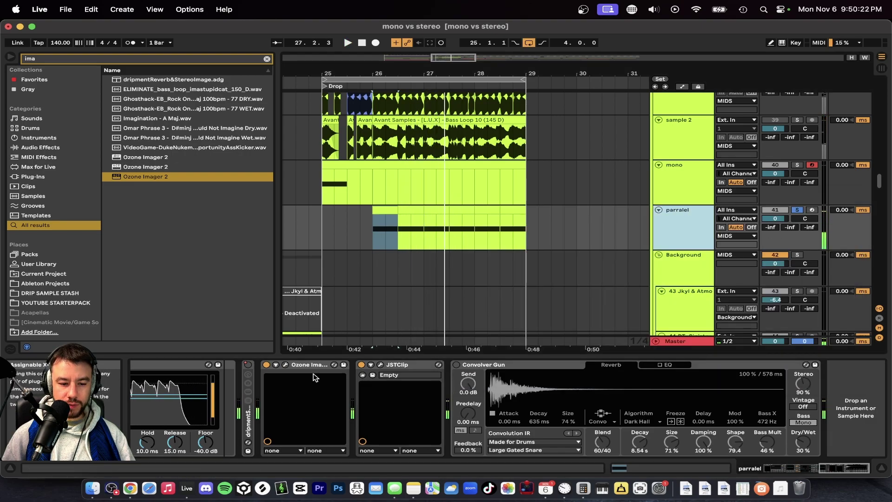
key("space")
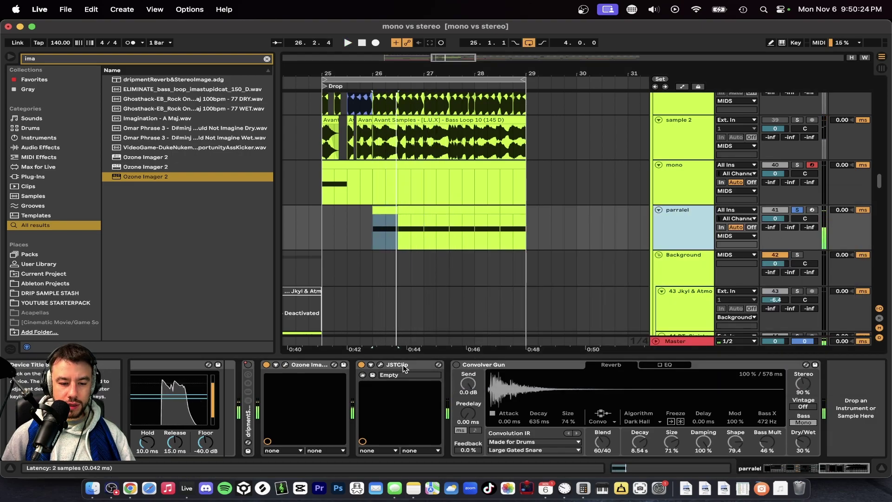
left_click(311, 365)
left_click_drag(484, 397, 486, 398)
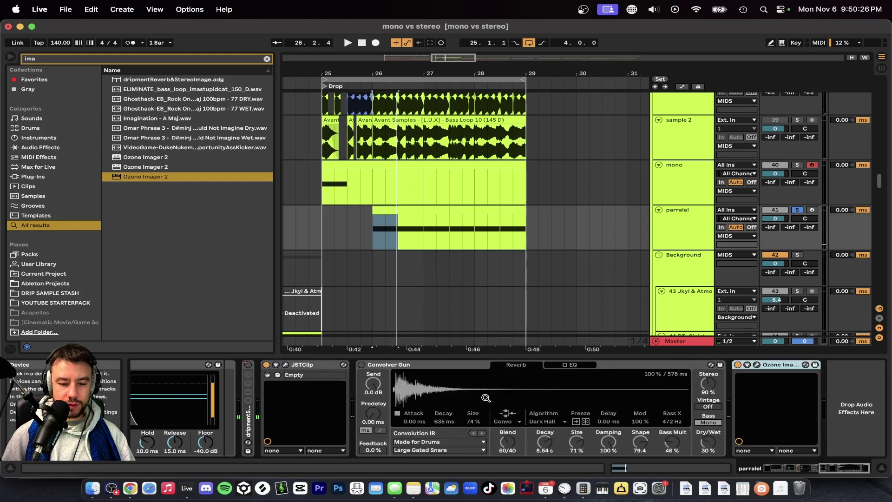
Activate the Convolver Gun at 62% Dry/Wet and play the parralel track to check its stereo image in the Ozone Imager
left_click_drag(700, 445, 701, 442)
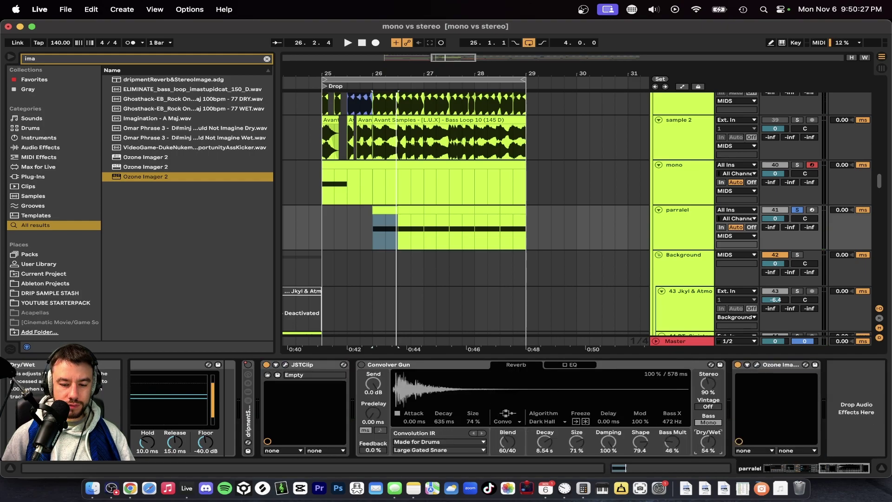
left_click(361, 365)
key("space")
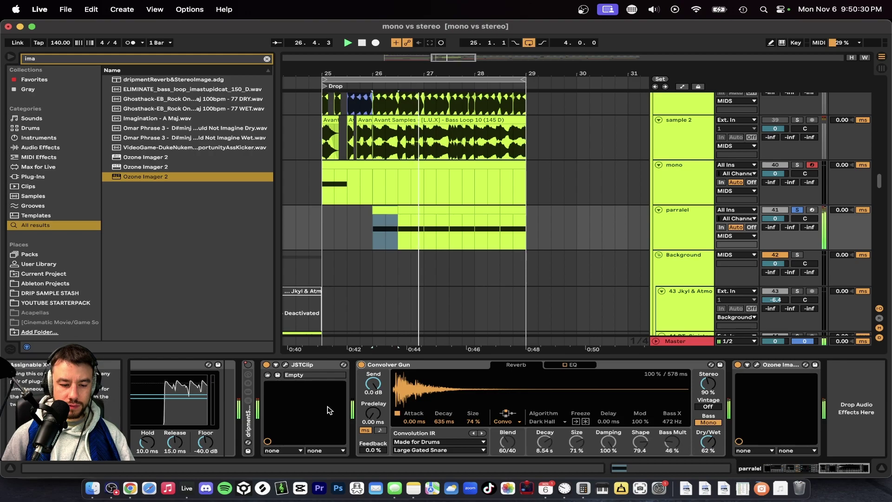
left_click(756, 366)
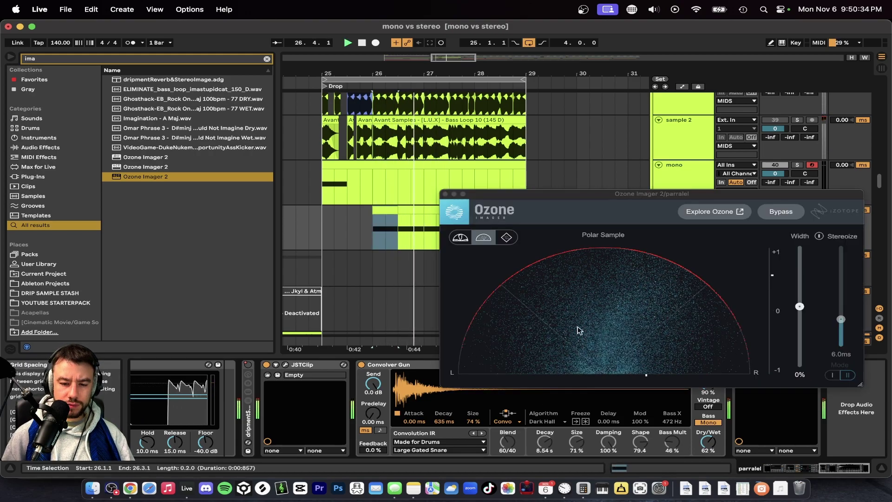
key("super+alt+p")
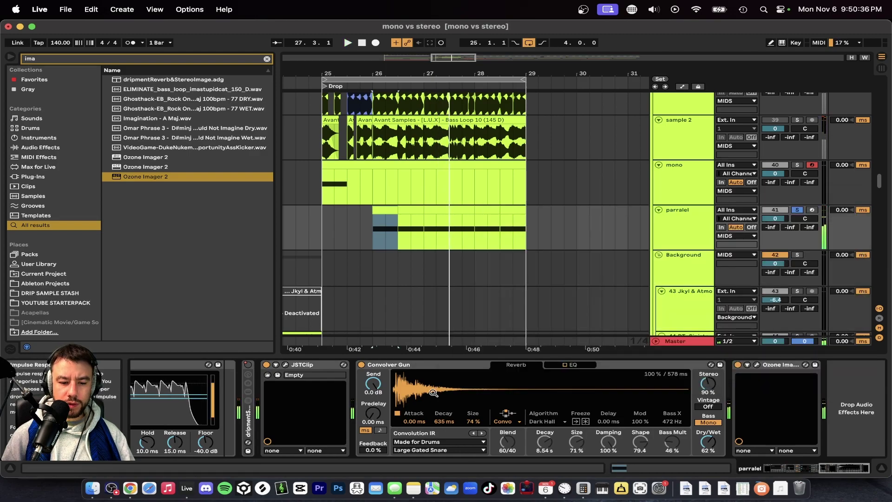
Group the parralel track's Convolver Gun into an Audio Effect Rack
scroll(293, 414, "left", 2)
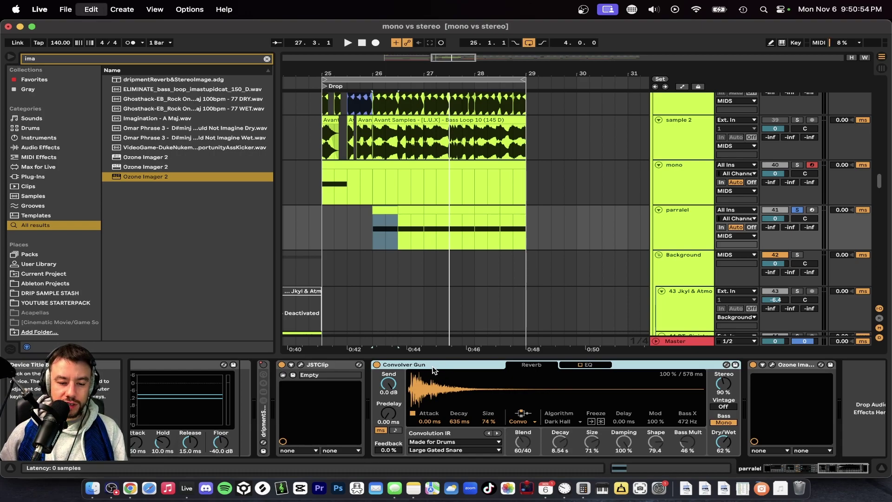
key("super+g")
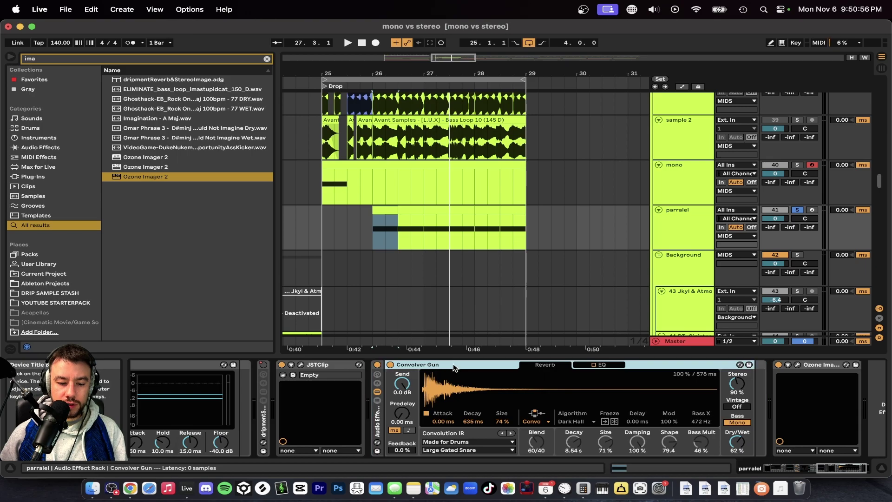
Show the chain list of the parralel track's Audio Effect Rack and duplicate the Convolver Gun chain
left_click(378, 400)
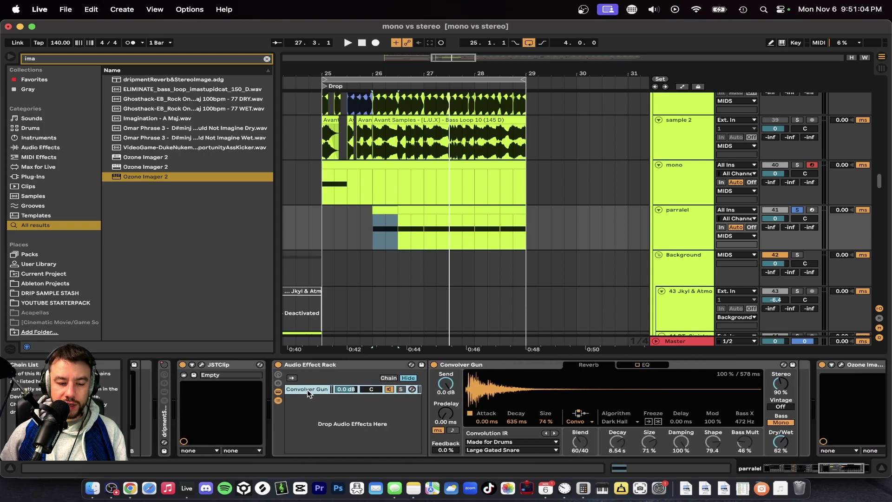
key("super+d")
left_click(305, 391)
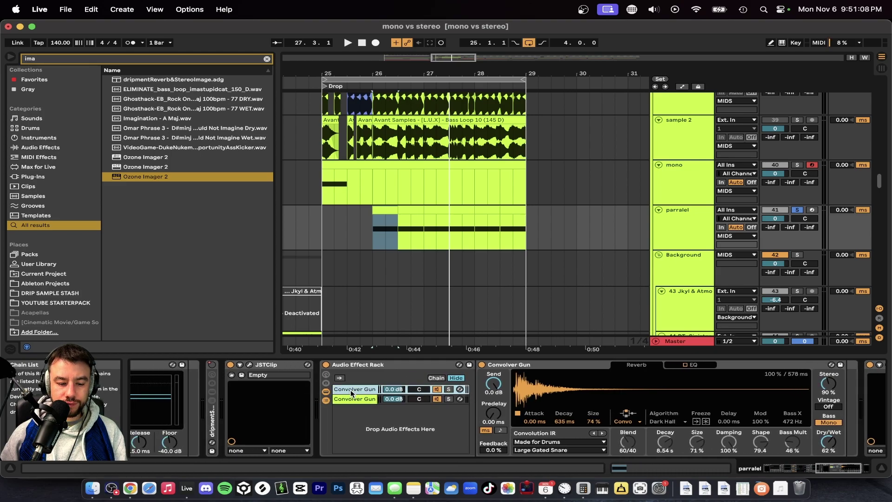
left_click(348, 398)
left_click(365, 390)
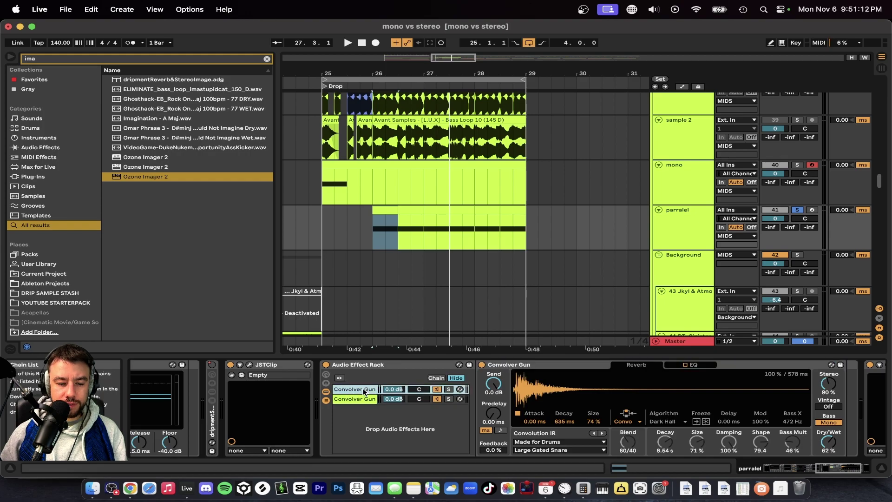
left_click(346, 398)
left_click(352, 391)
Delete the Convolver Gun device from the rack's first chain and compare that chain with the second one
left_click(536, 365)
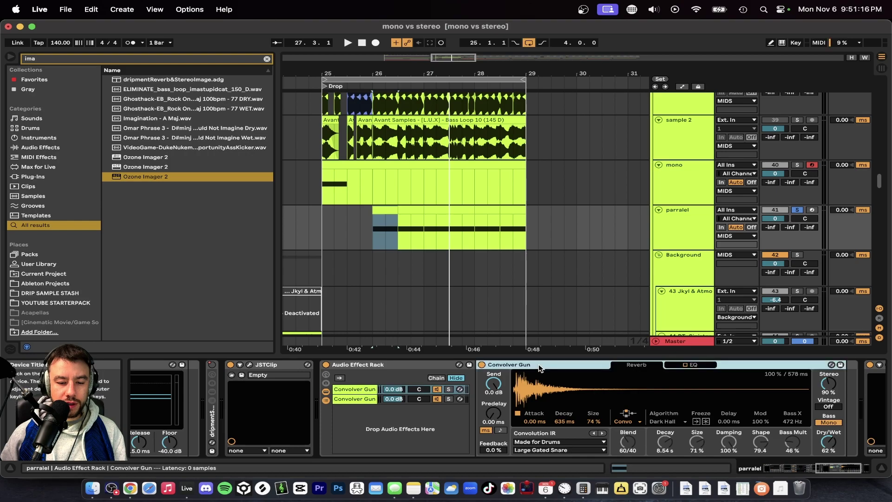
key("Delete")
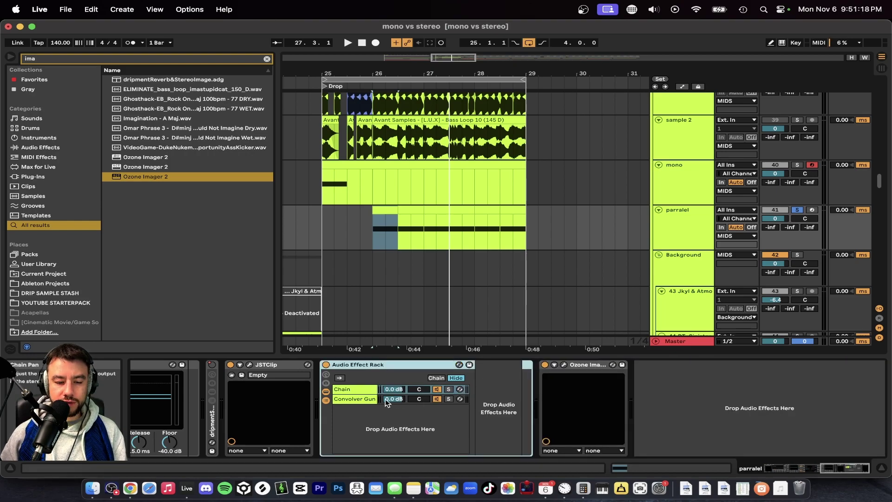
left_click(360, 398)
left_click(352, 390)
left_click(349, 399)
left_click(344, 390)
left_click(344, 399)
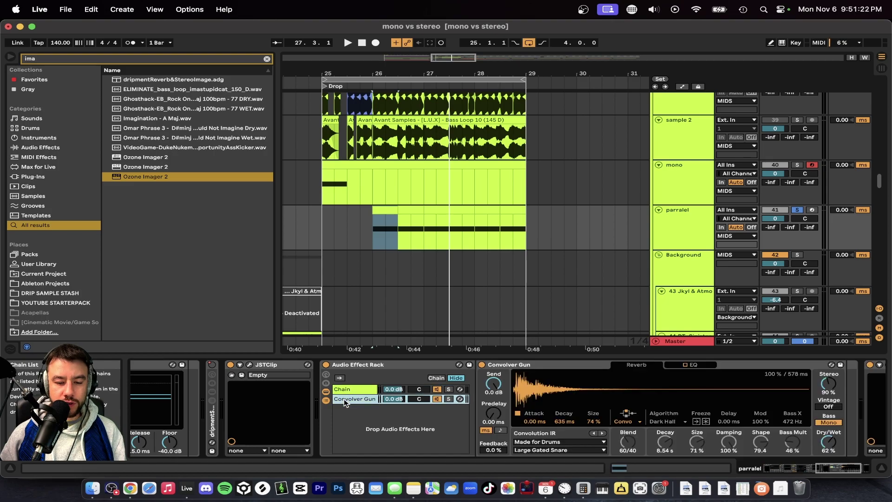
Rename the rack's empty chain mono and the chain holding the Convolver Gun stereo
left_click(352, 391)
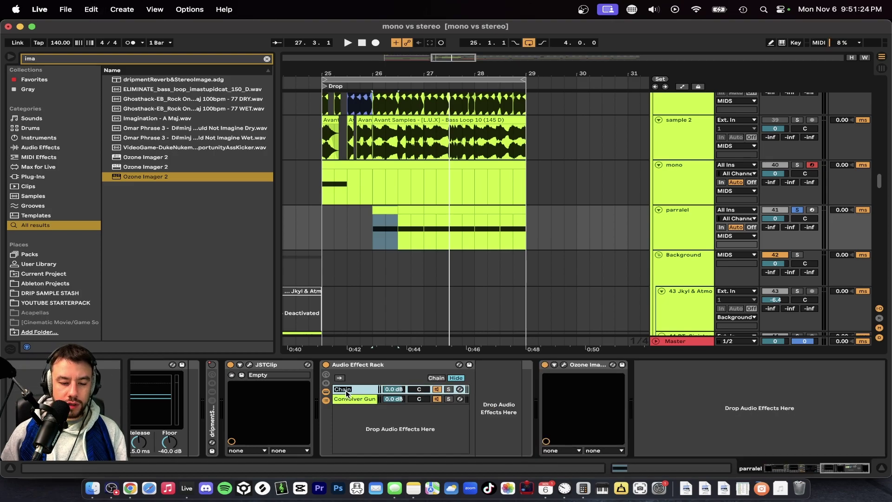
left_click(348, 399)
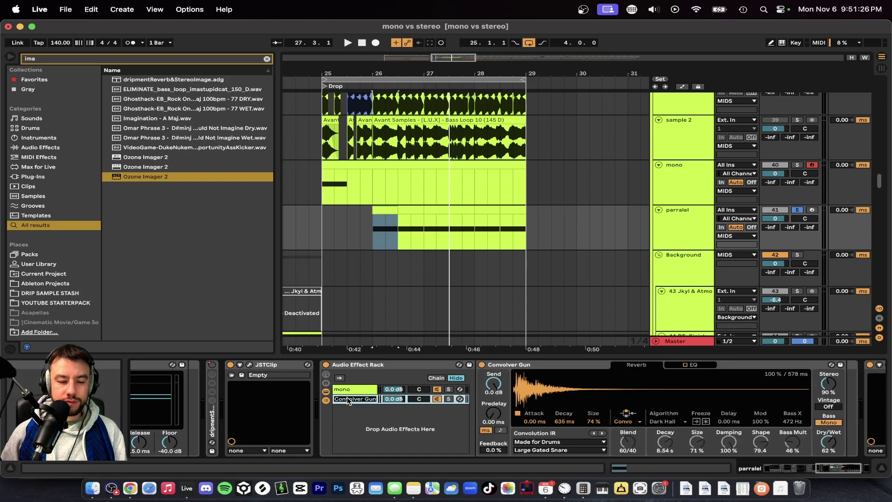
key("super+r")
type("stereo")
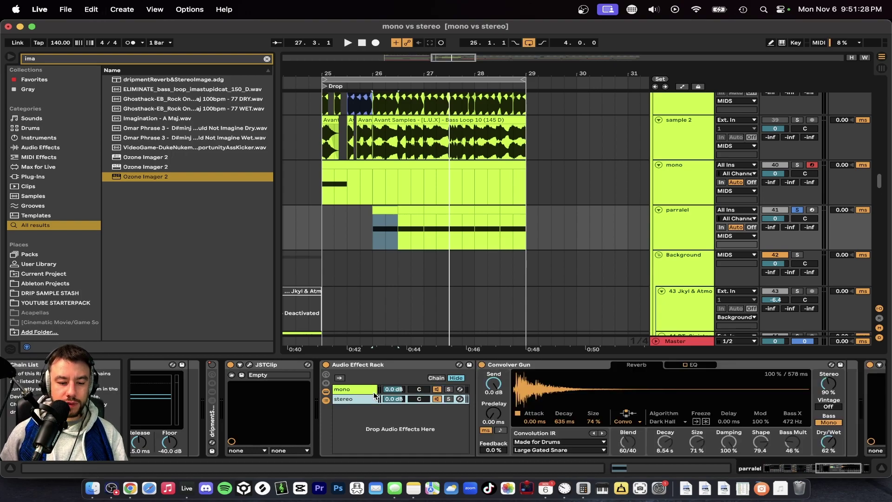
Examine the contents of the stereo and mono chains and the devices ahead of the rack, back to the Amp
left_click(545, 365)
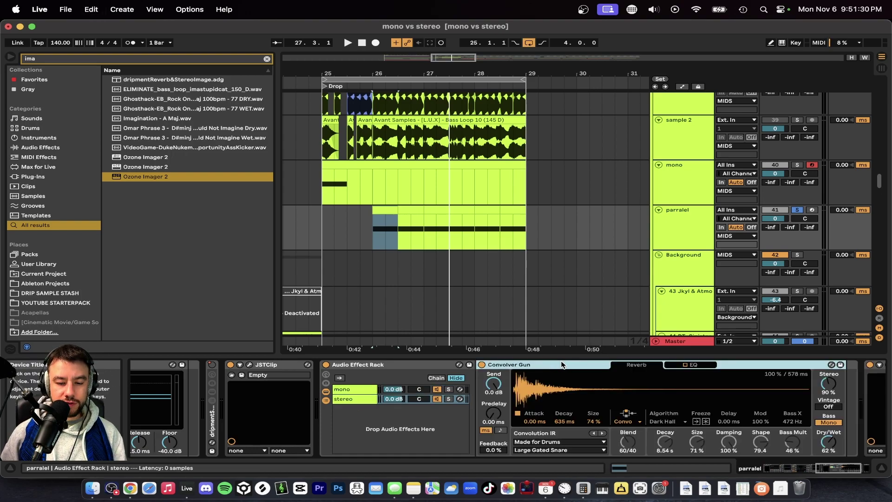
left_click(353, 389)
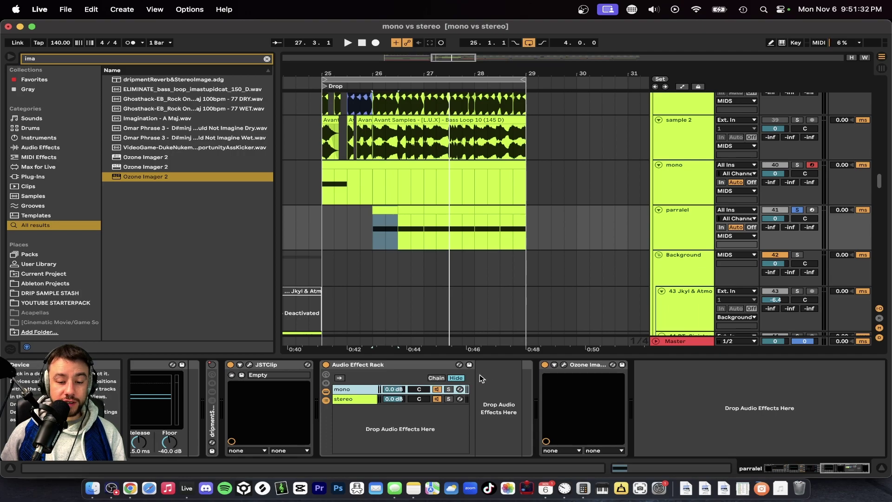
scroll(478, 377, "left", 3)
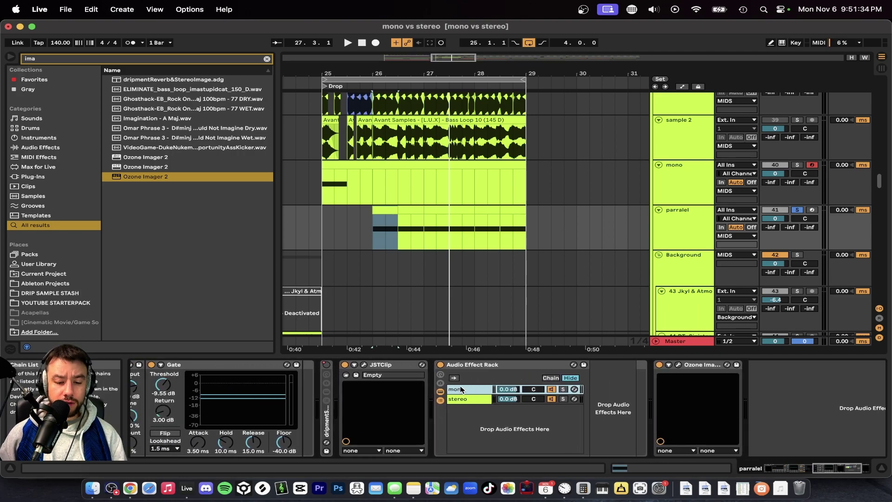
scroll(461, 389, "left", 3)
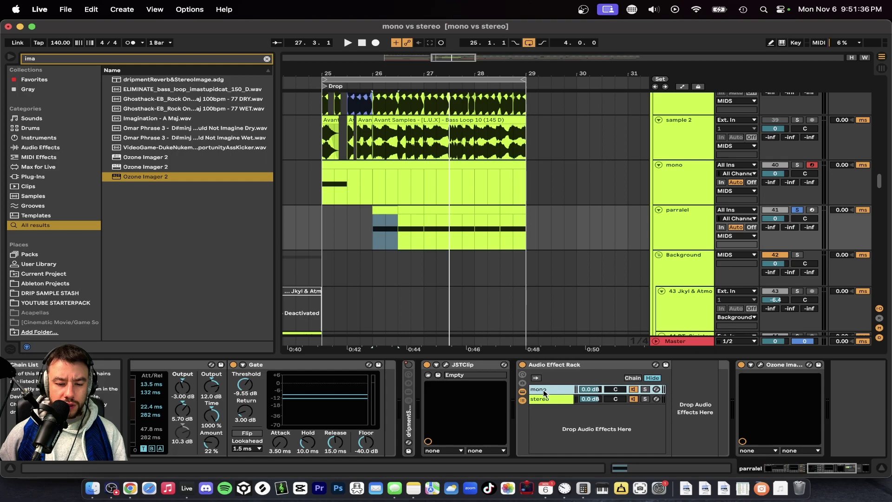
scroll(545, 389, "left", 3)
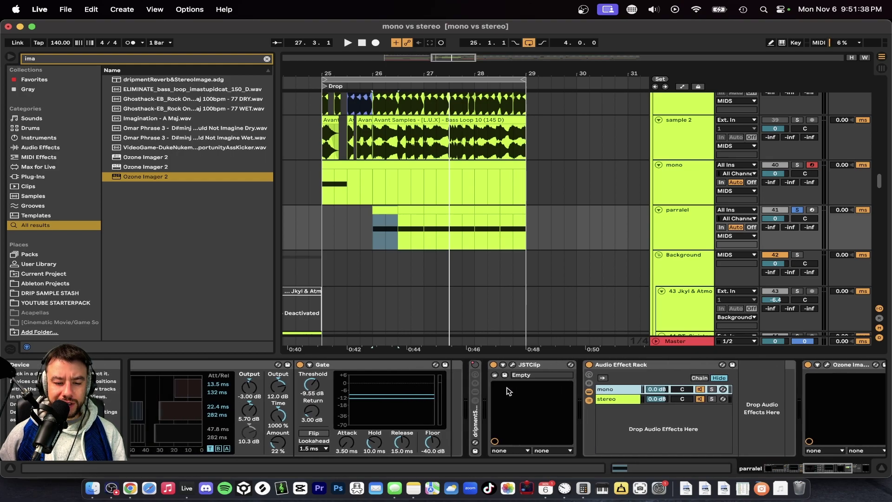
scroll(593, 392, "left", 3)
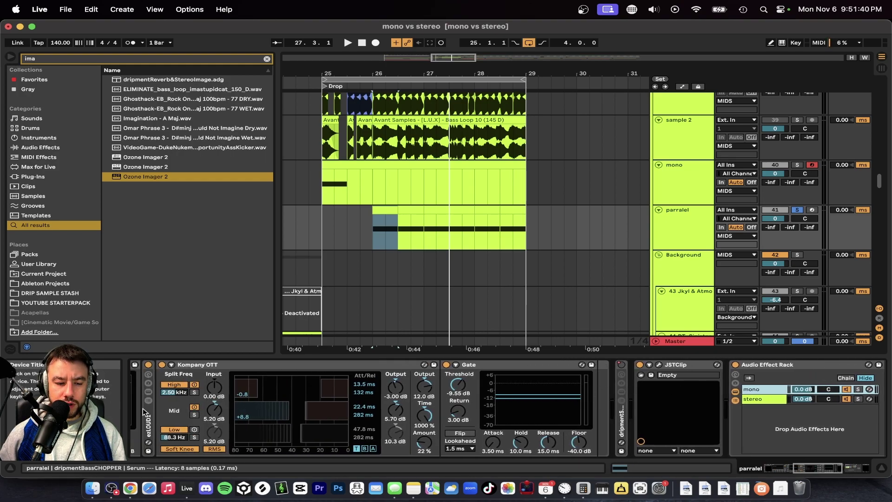
scroll(143, 408, "left", 3)
scroll(263, 399, "left", 2)
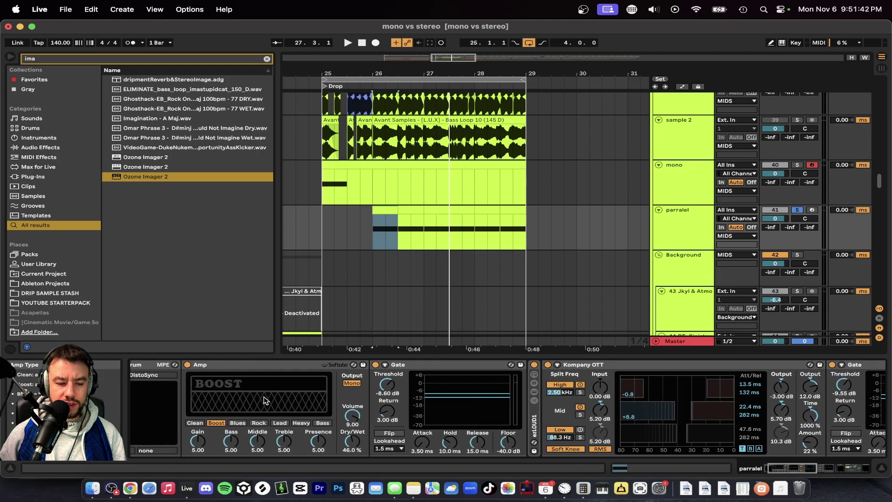
scroll(263, 400, "right", 8)
Copy the Ozone Imager to just before the Audio Effect Rack and play the parralel track to check the stereo image there
scroll(394, 398, "left", 1)
left_click_drag(676, 368, 419, 367)
left_click(432, 365)
key("space")
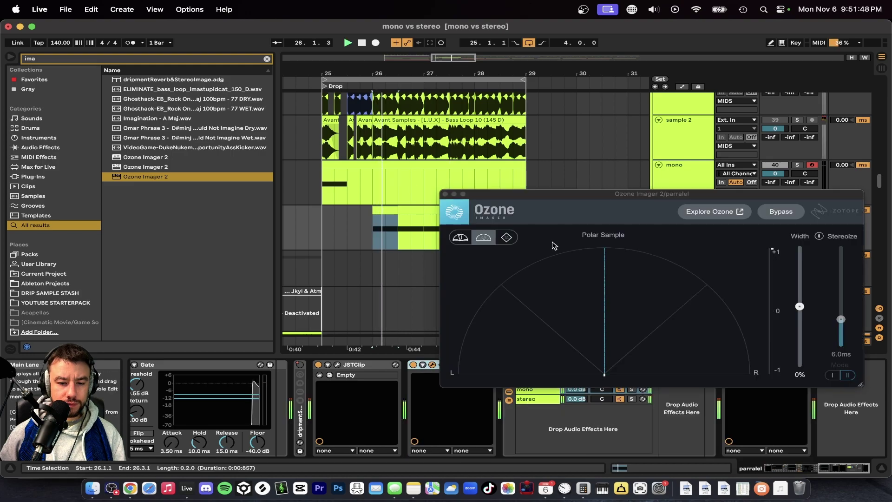
key("space")
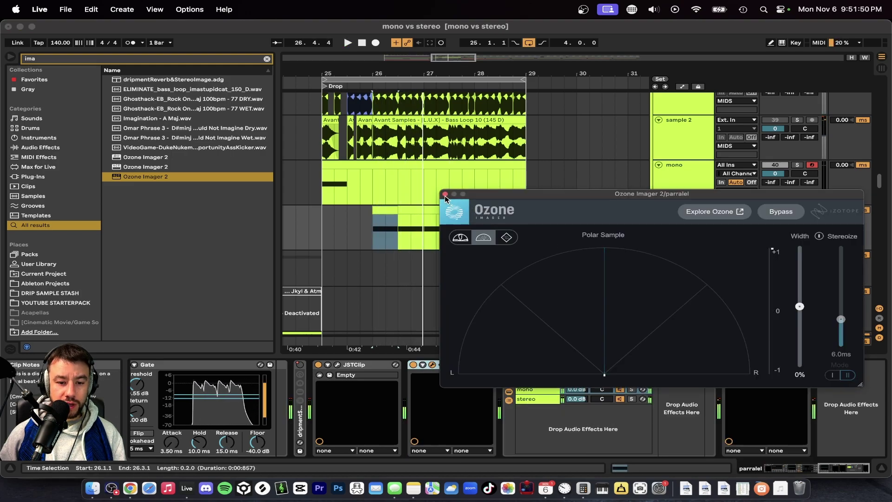
left_click(445, 195)
Review the effects in the parralel track's Serum, including Hyper/Dimension, and close the plug-in window
scroll(171, 404, "left", 5)
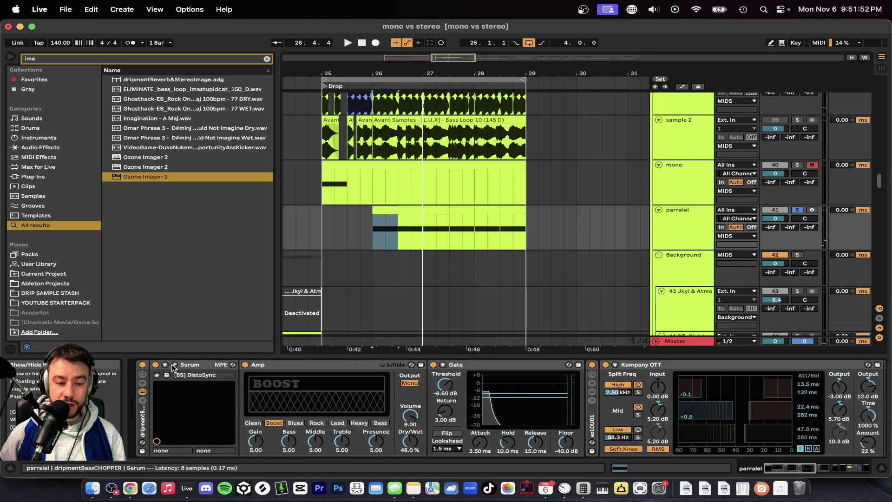
left_click(170, 368)
left_click(187, 53)
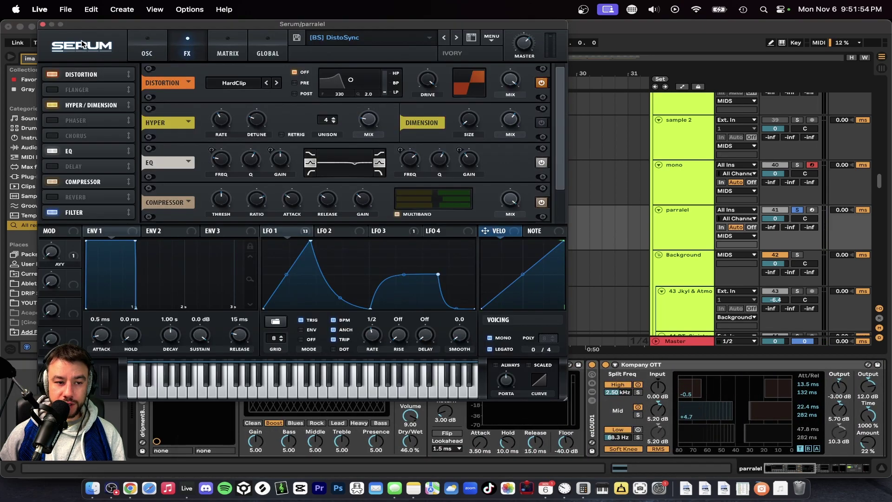
left_click(42, 24)
Solo the rack's stereo and mono chains in turn while playing the parralel track from 26.1.1 to compare them
scroll(415, 404, "right", 5)
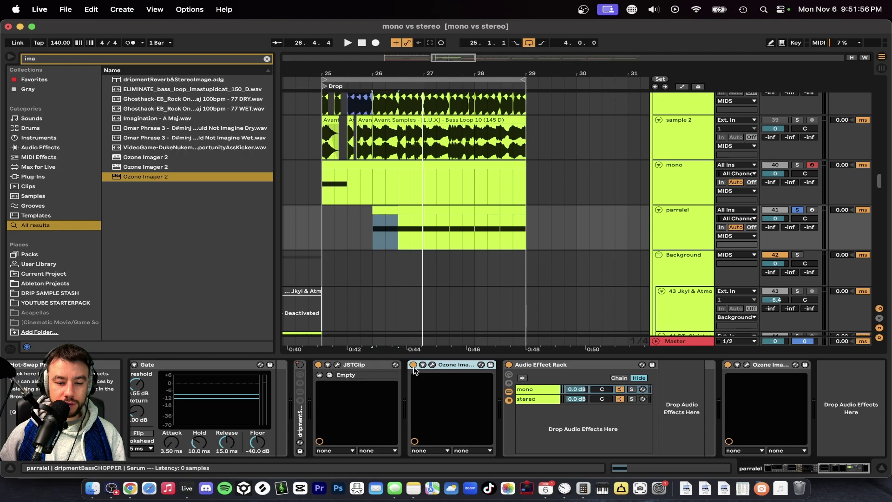
left_click(528, 389)
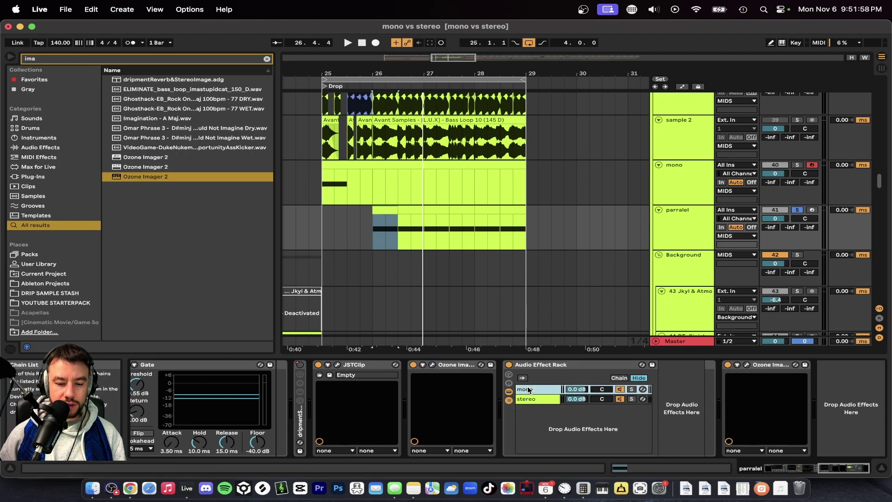
left_click(632, 399)
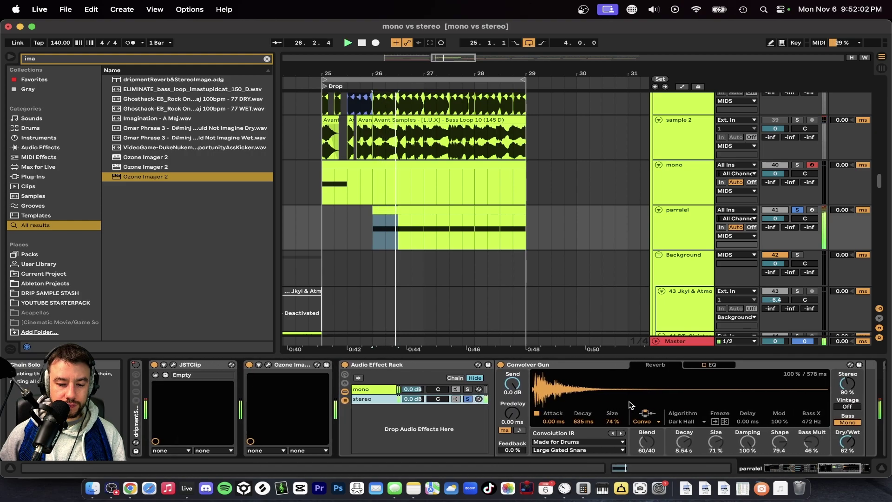
left_click(438, 390)
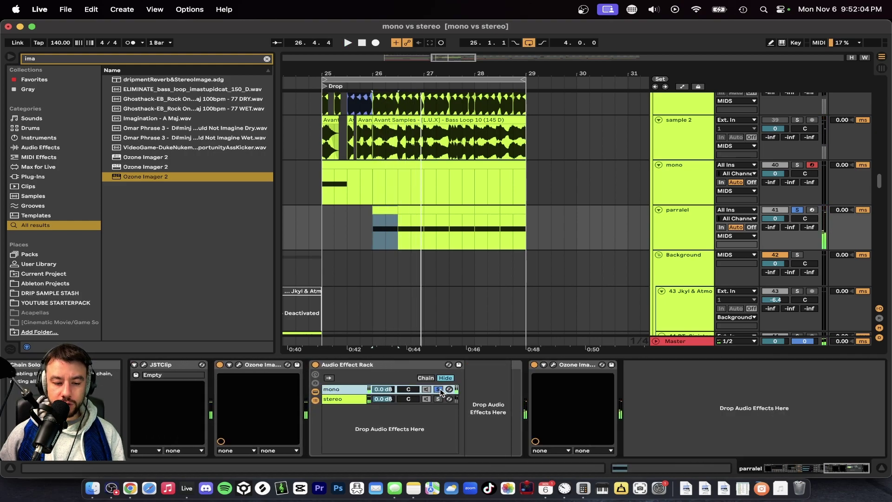
key("space")
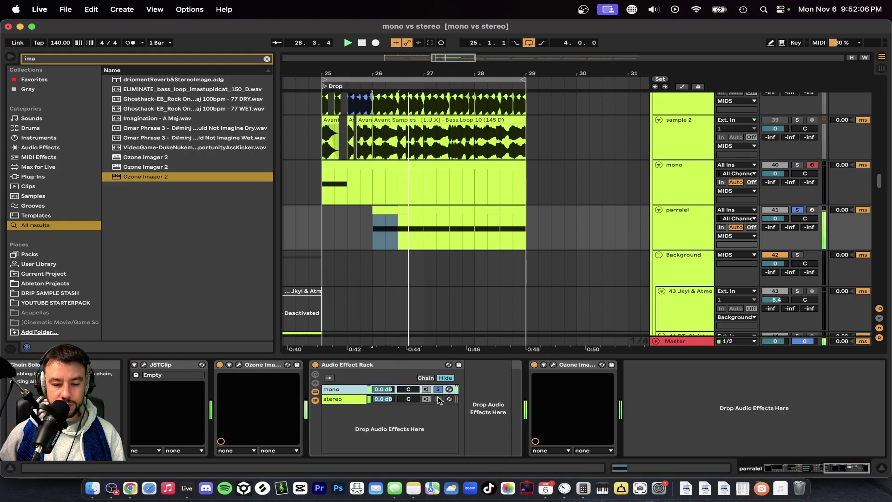
left_click(438, 397)
key("space")
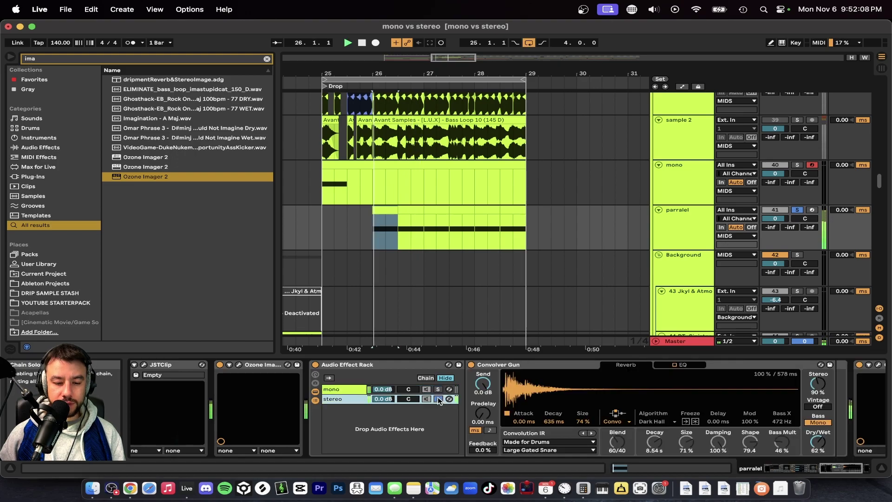
key("space")
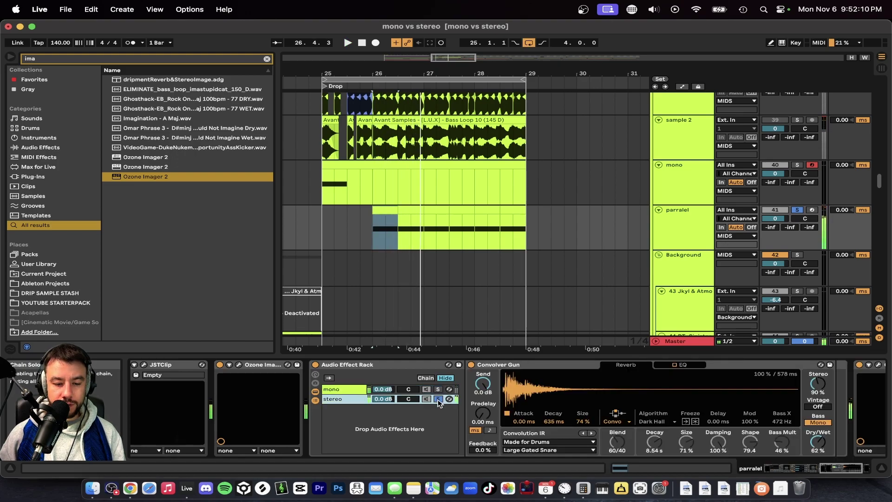
Unsolo the stereo chain and play the mono and stereo chains together from 26.1.1
left_click(438, 398)
key("space")
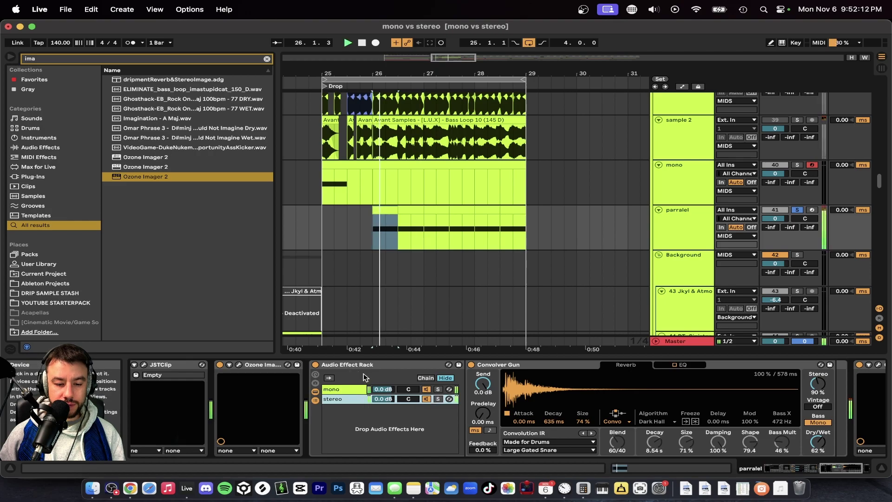
scroll(381, 404, "right", 5)
scroll(403, 421, "right", 1)
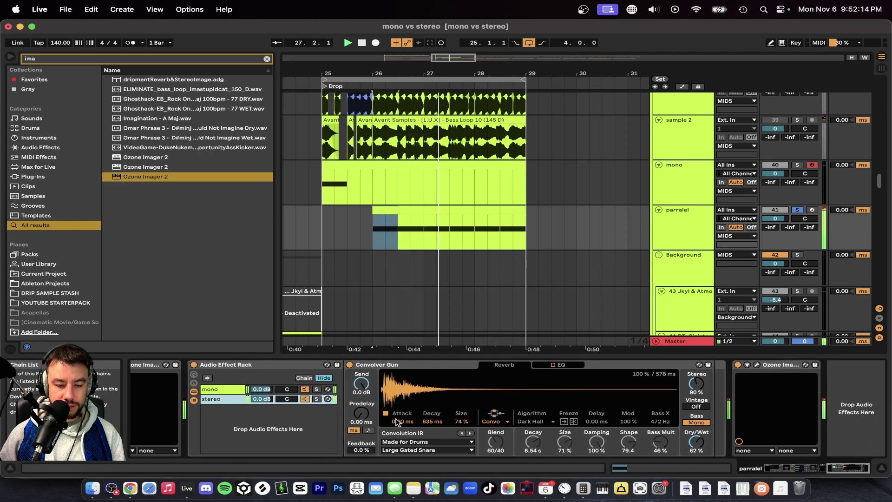
key("space")
Set the stereo chain's volume to -9.6 dB while the parralel track plays
scroll(292, 411, "left", 5)
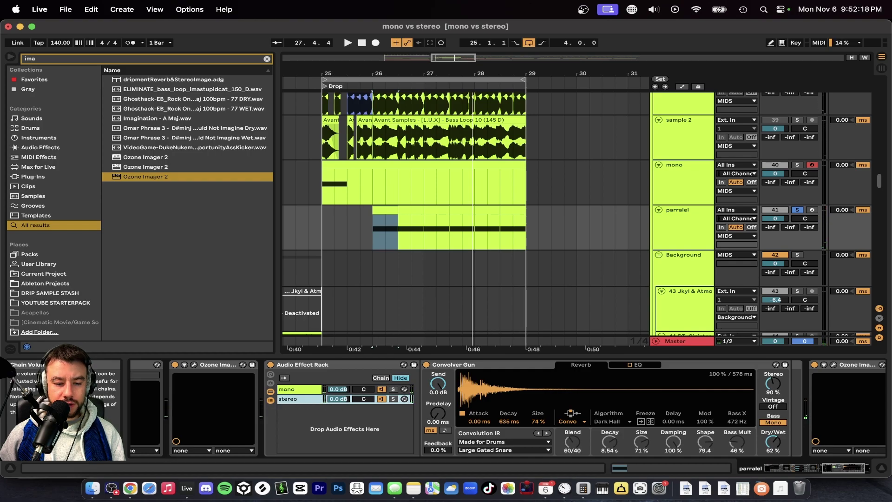
key("space")
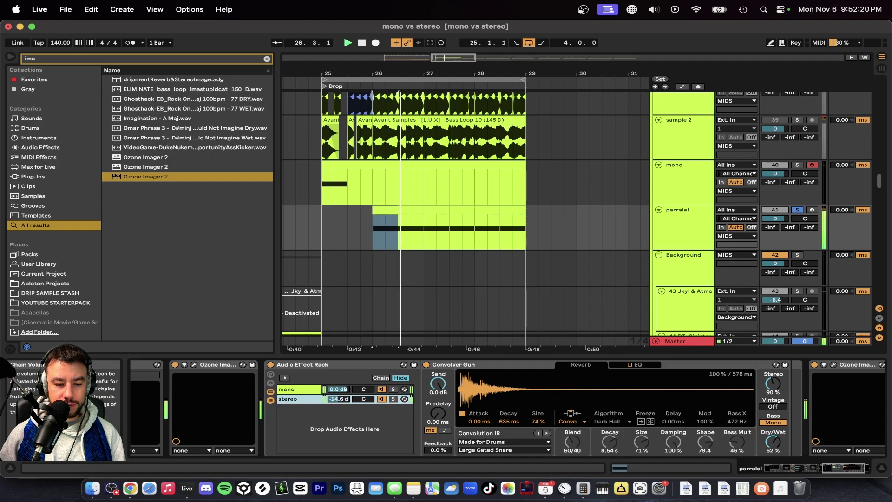
left_click_drag(341, 402, 340, 393)
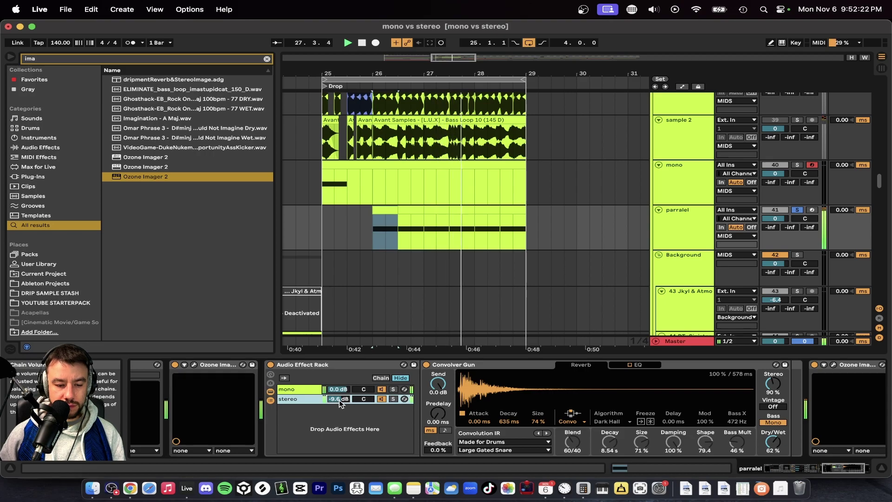
key("space")
Play the parralel track with the Ozone Imager after the rack open, and set the stereo chain's volume to -4.0 dB
scroll(358, 404, "right", 1)
scroll(358, 403, "right", 4)
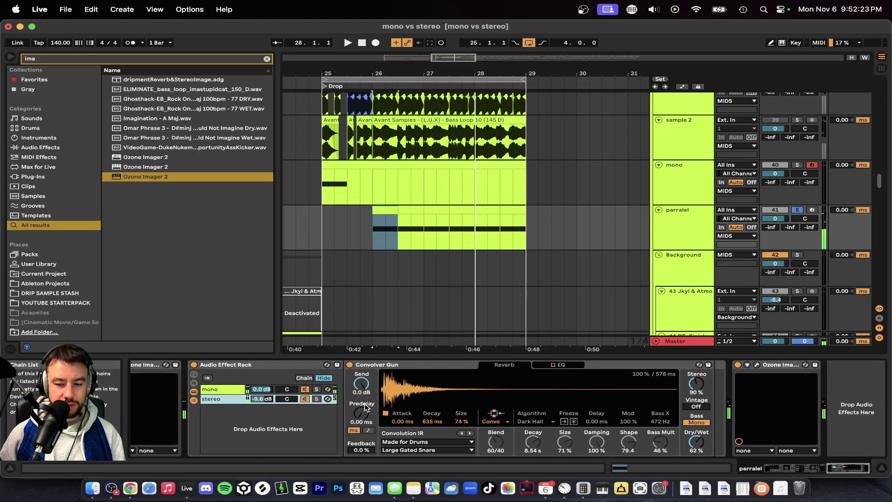
left_click(756, 368)
key("space")
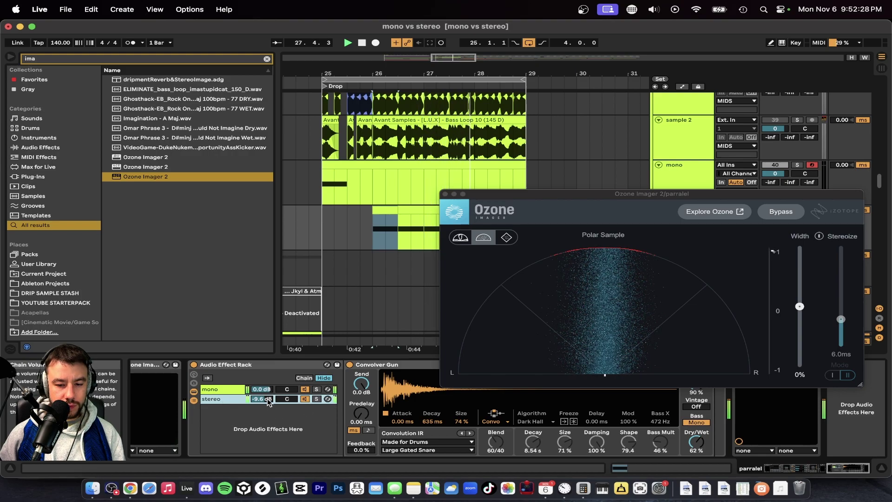
scroll(268, 401, "up", 5)
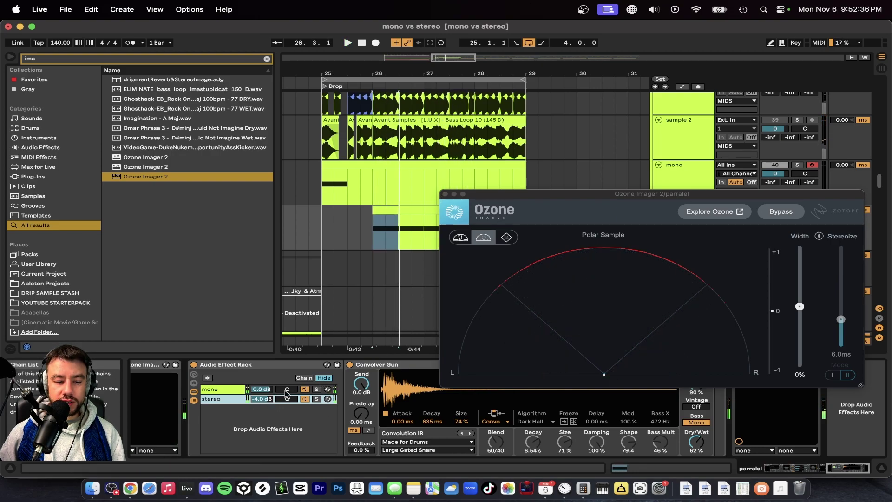
Close the Ozone Imager window and play the parralel track with the rack's mono chain deactivated, then reactivated
left_click(445, 194)
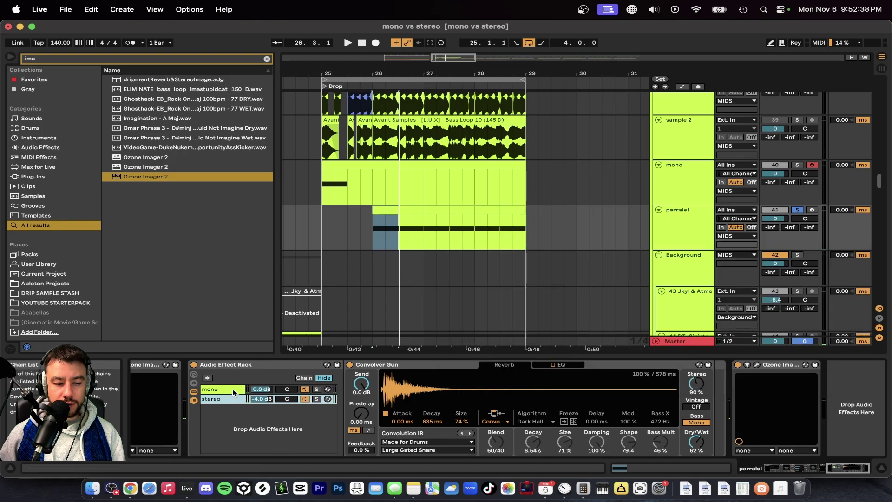
left_click(305, 389)
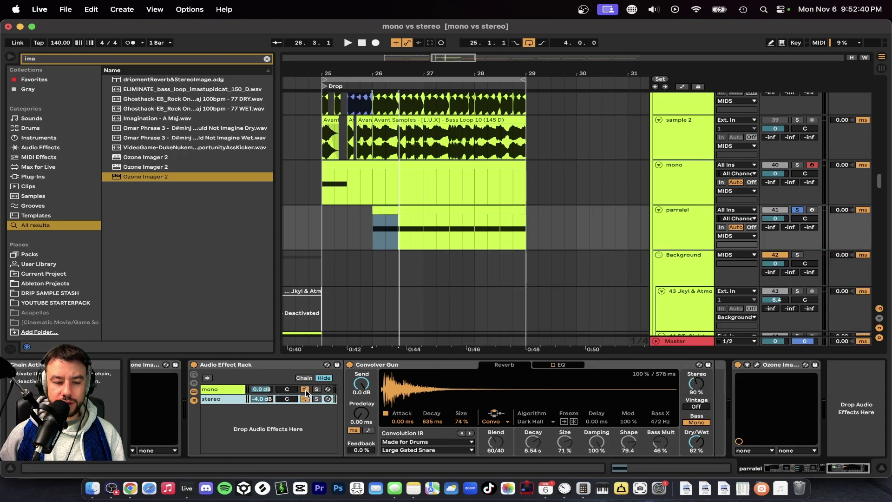
left_click(306, 398)
key("space")
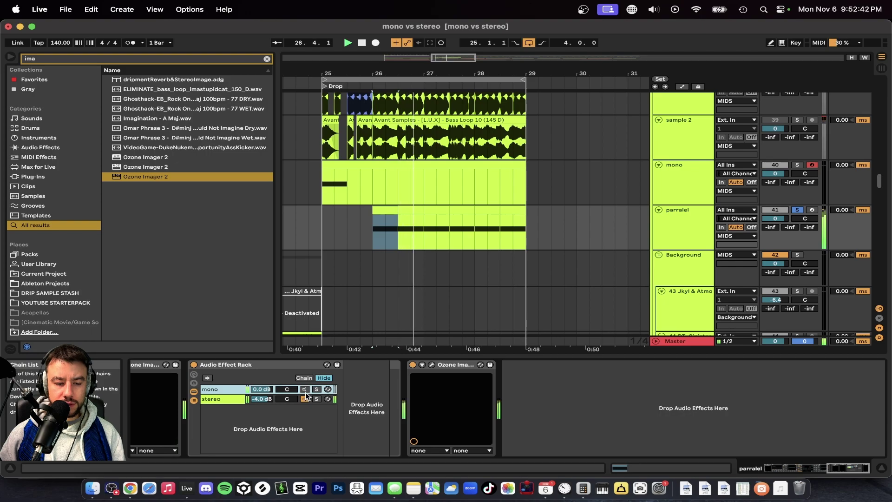
left_click(305, 389)
key("space")
key("space")
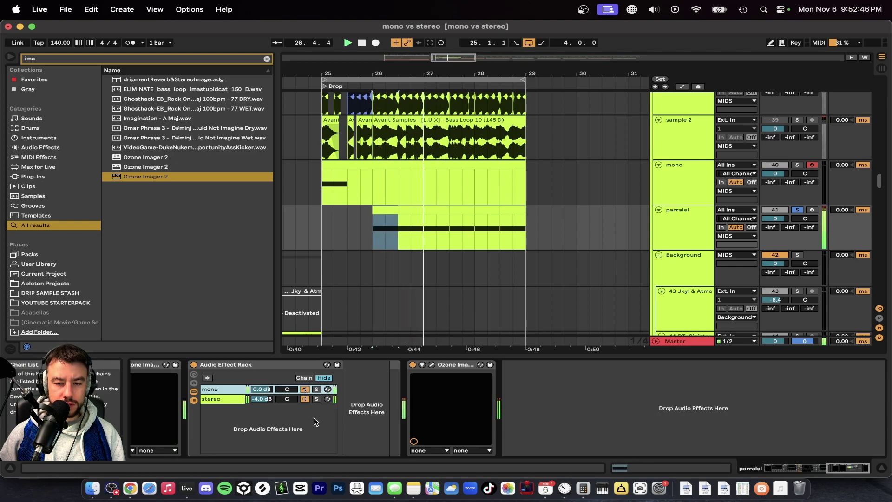
key("space")
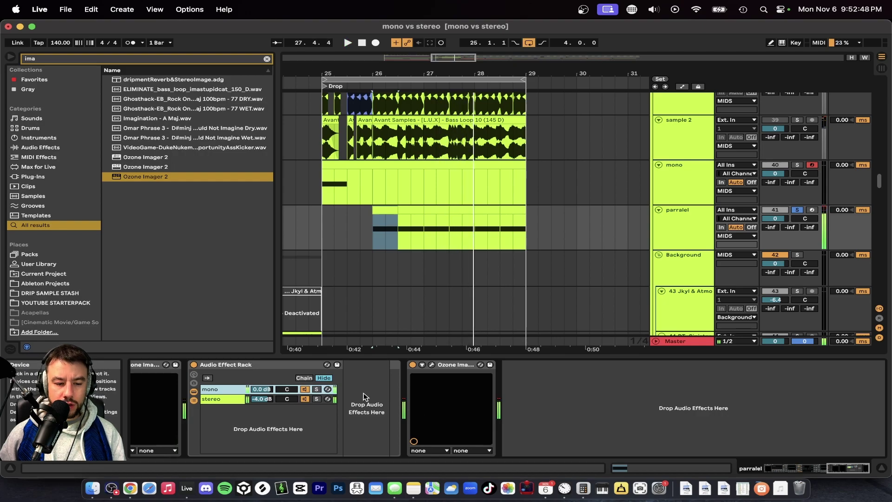
Switch repeatedly between the rack's mono and stereo chains to compare the devices each one contains
scroll(363, 392, "left", 5)
left_click(336, 395)
left_click(332, 390)
left_click(331, 399)
left_click(329, 390)
left_click(328, 398)
left_click(317, 390)
scroll(316, 393, "left", 3)
left_click(381, 402)
left_click(374, 390)
left_click(369, 403)
left_click(363, 393)
left_click(380, 401)
left_click(367, 391)
left_click(370, 399)
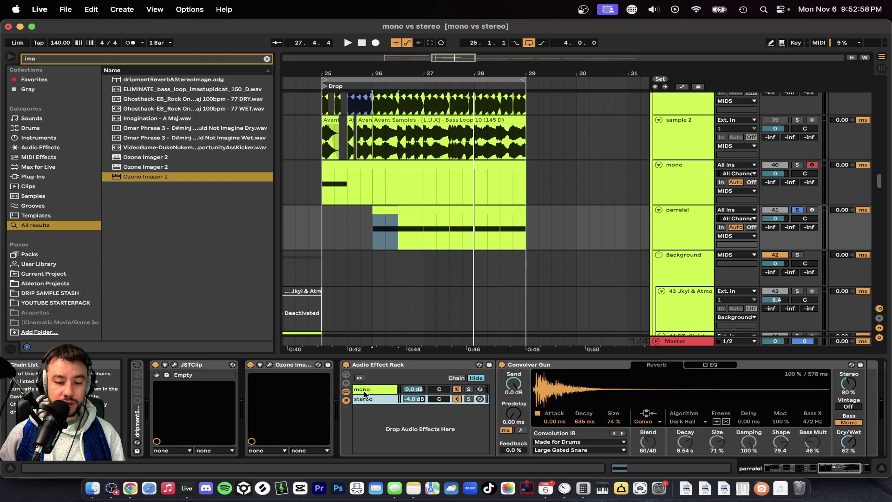
left_click(363, 391)
Examine the Ozone Imager after the rack, the devices before it, and the mono and stereo chains again
left_click(601, 366)
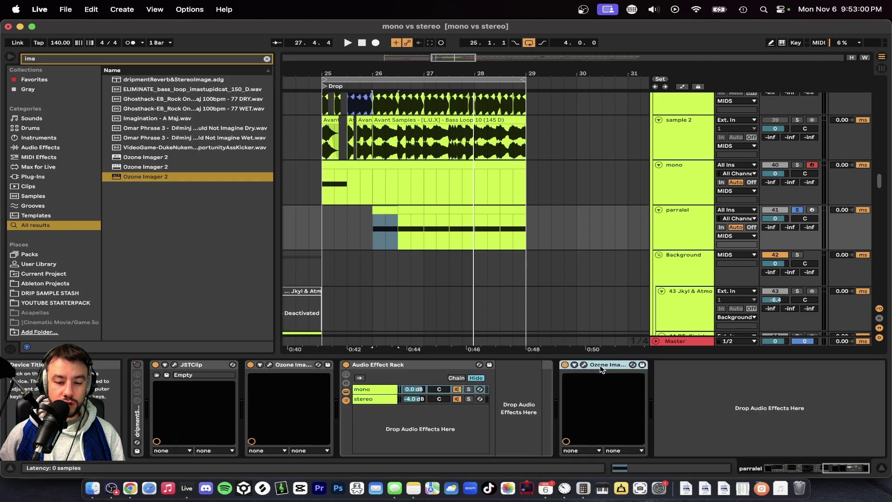
left_click(383, 390)
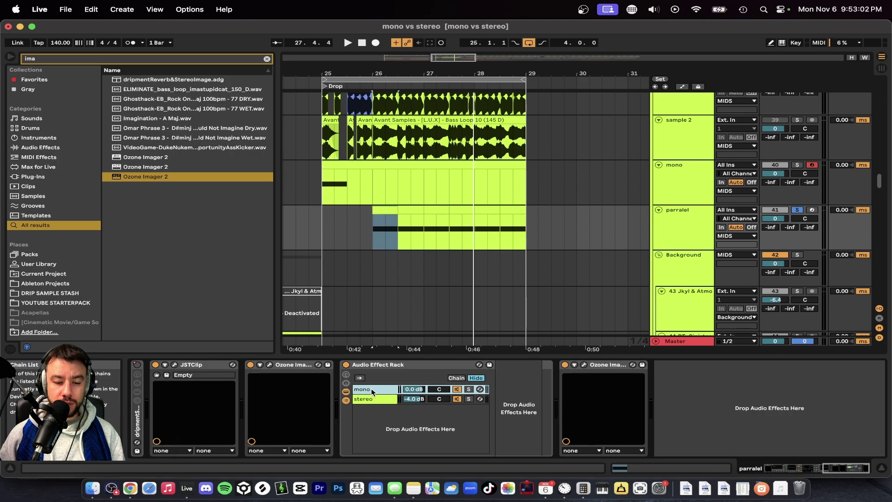
left_click(396, 396)
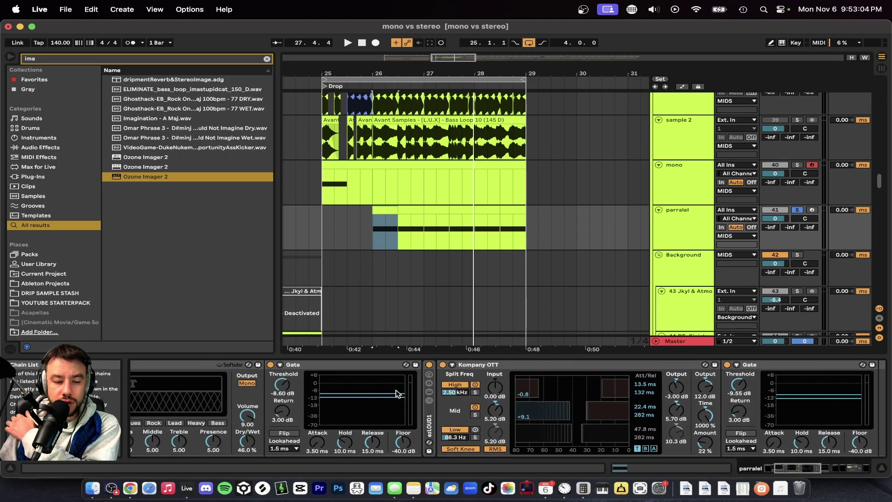
scroll(396, 394, "left", 5)
scroll(399, 394, "right", 10)
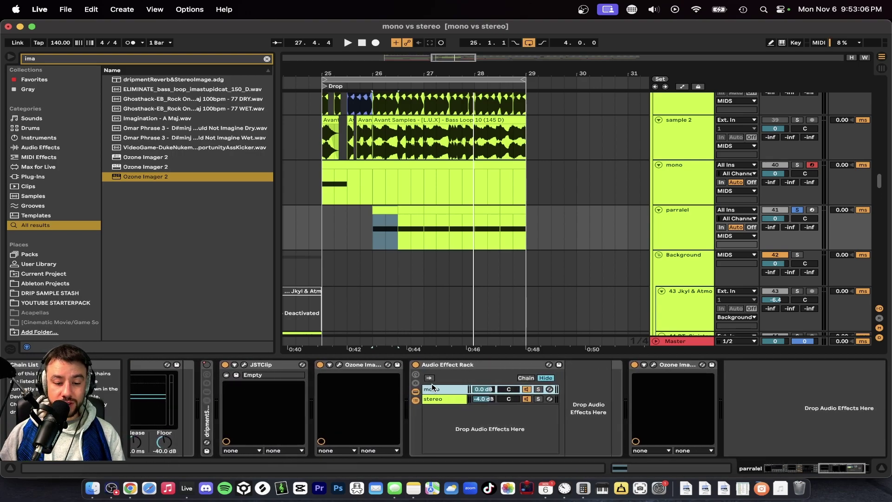
left_click(445, 407)
left_click(431, 392)
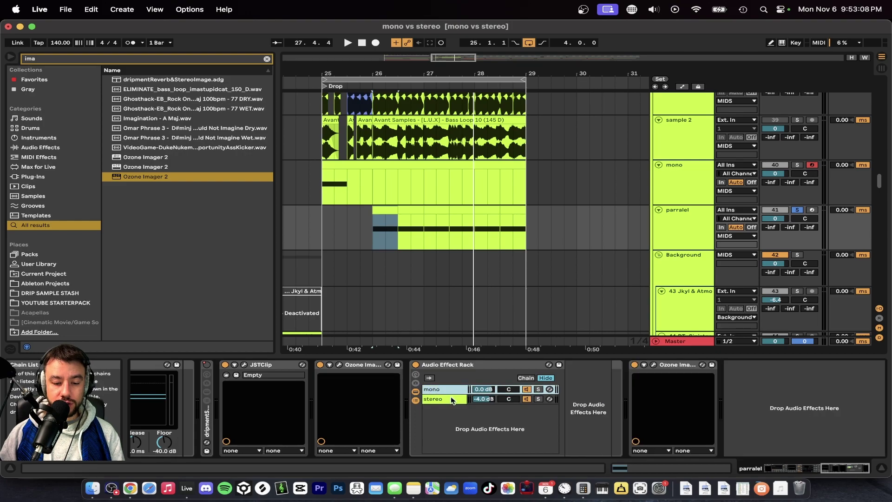
left_click(440, 395)
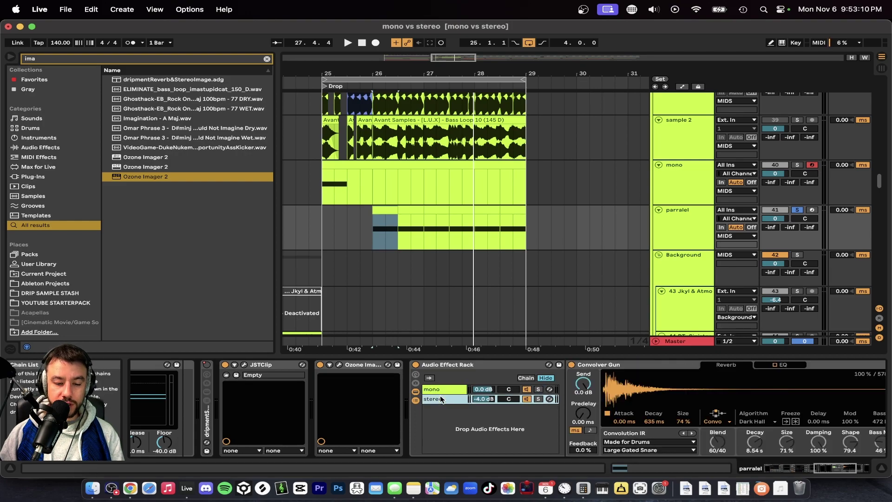
Review the parralel track's device chain and open the Serum [BS] DistoSync synth at its start
scroll(439, 395, "left", 8)
scroll(440, 398, "left", 8)
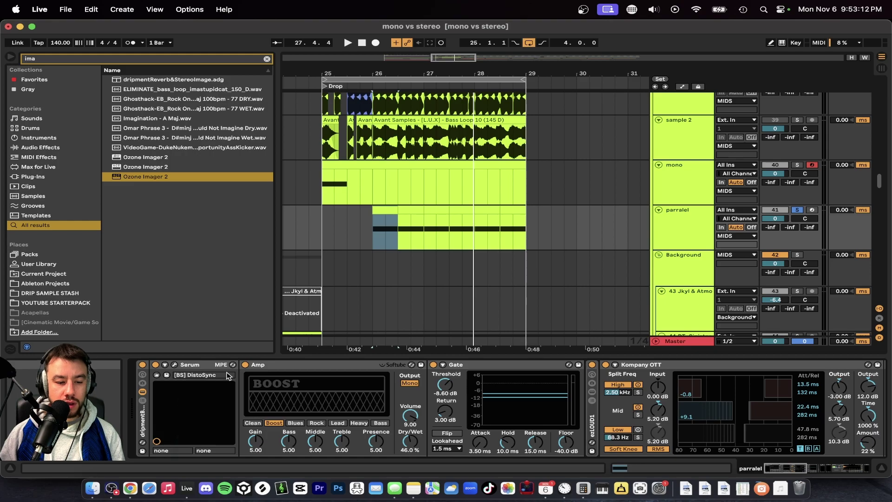
left_click(177, 367)
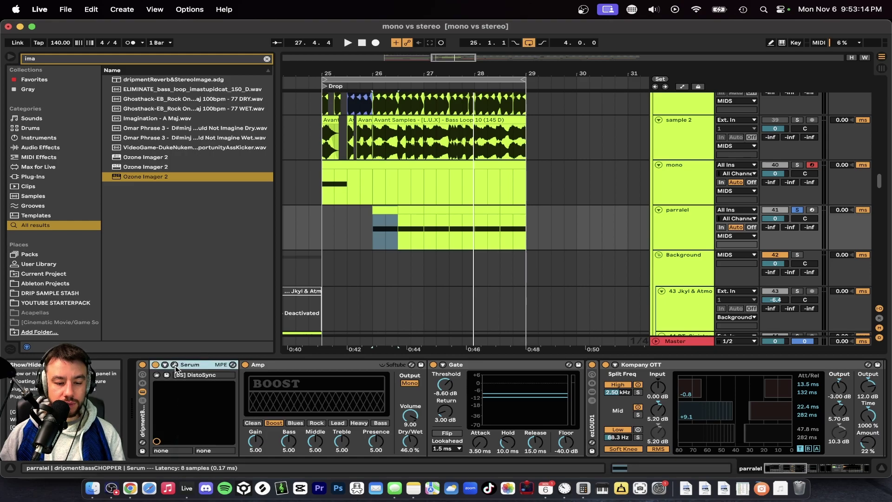
scroll(414, 373, "right", 10)
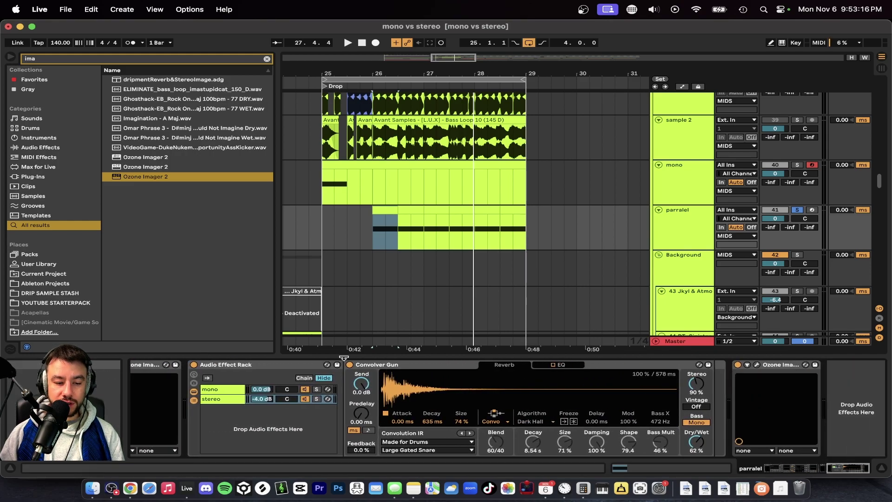
scroll(297, 390, "left", 10)
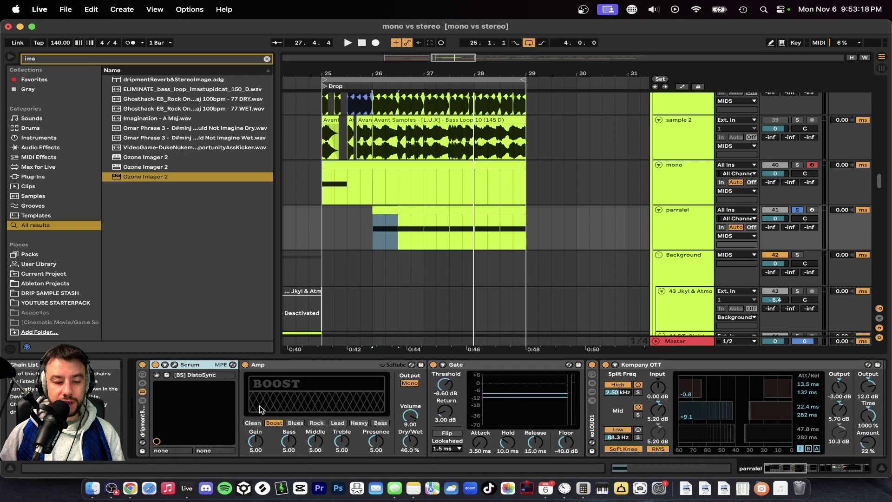
left_click(175, 365)
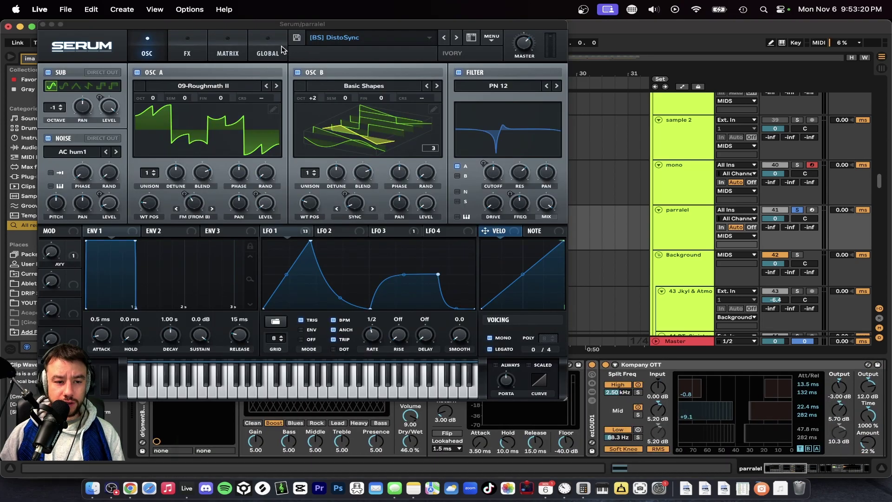
Examine Serum's effects rack and oscillator unison settings for sources of stereo width, and close the Serum window
left_click(188, 54)
left_click(91, 213)
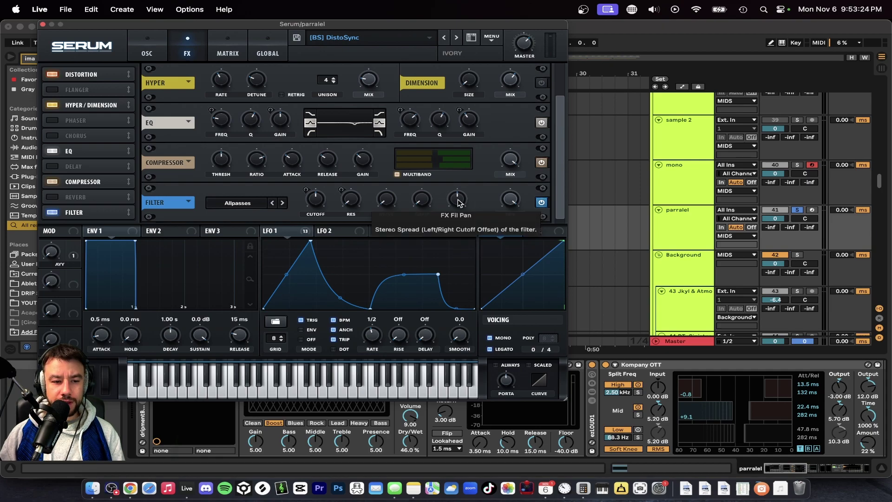
left_click_drag(562, 154, 563, 64)
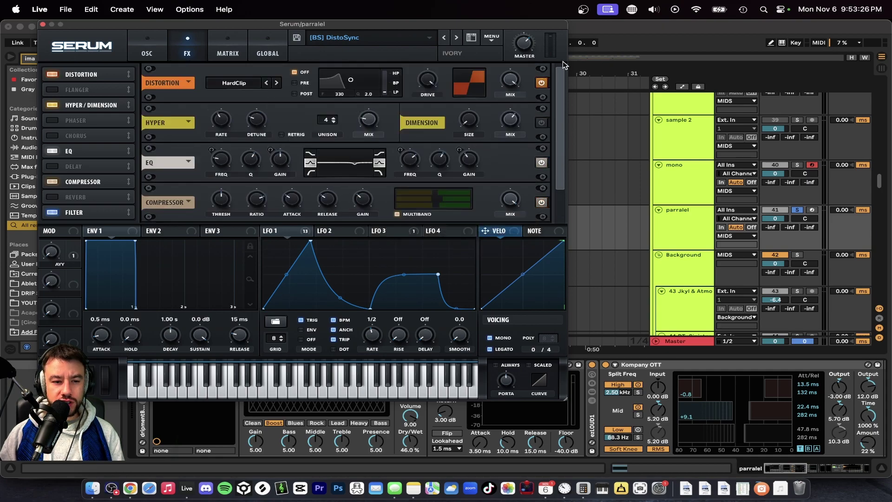
scroll(547, 170, "down", 2)
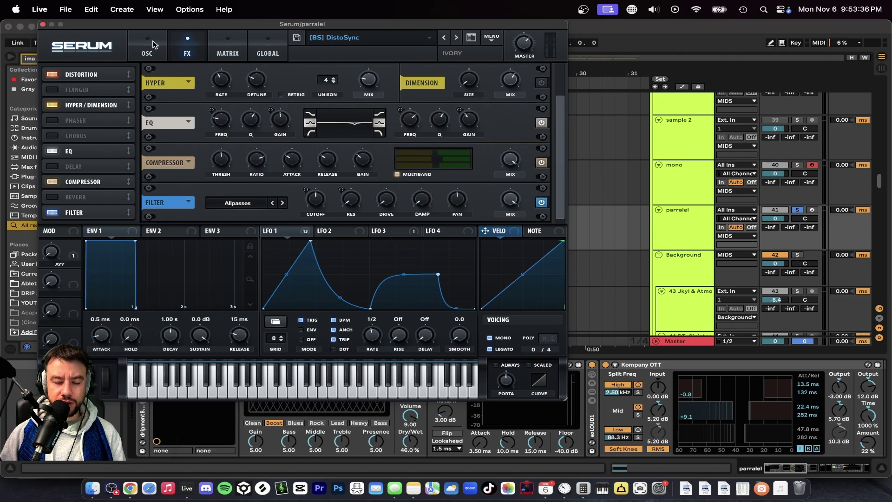
left_click(163, 60)
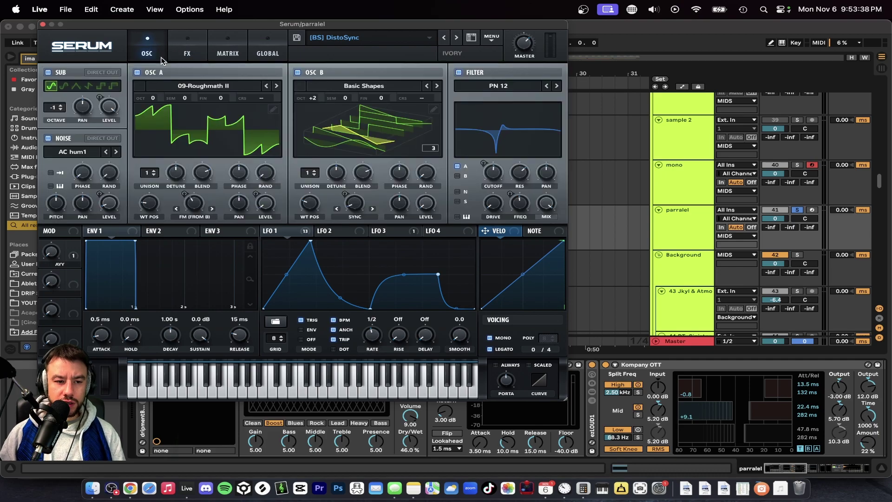
left_click(195, 57)
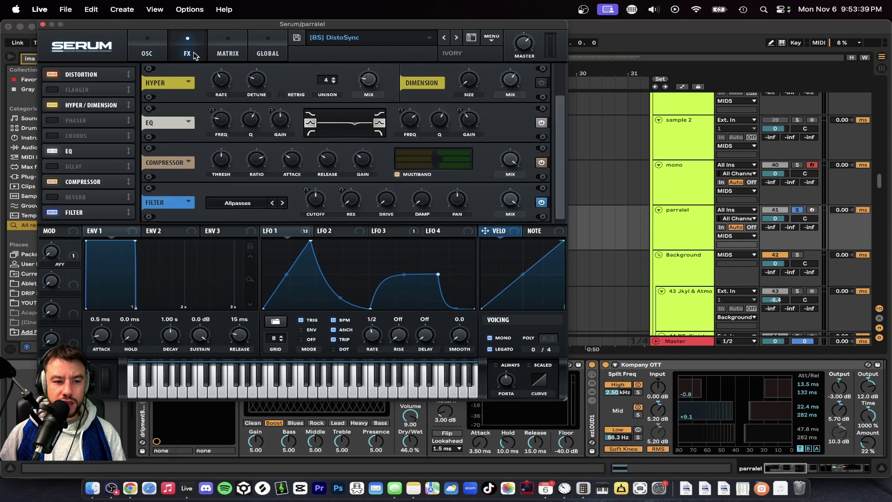
left_click(162, 59)
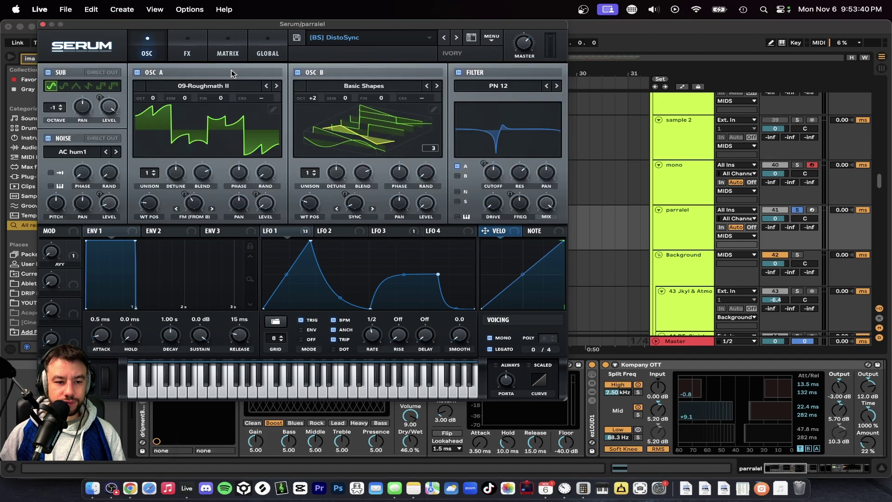
left_click(43, 25)
Hide the device view to enlarge the arrangement and unsolo the parralel track
scroll(394, 397, "right", 5)
scroll(394, 397, "right", 5)
scroll(453, 182, "left", 3)
scroll(453, 182, "up", 2)
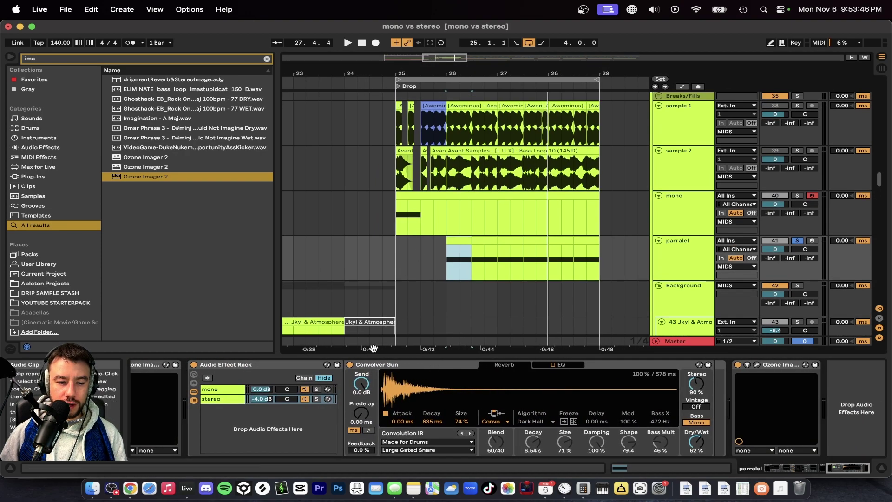
left_click_drag(364, 357, 364, 458)
key("minus")
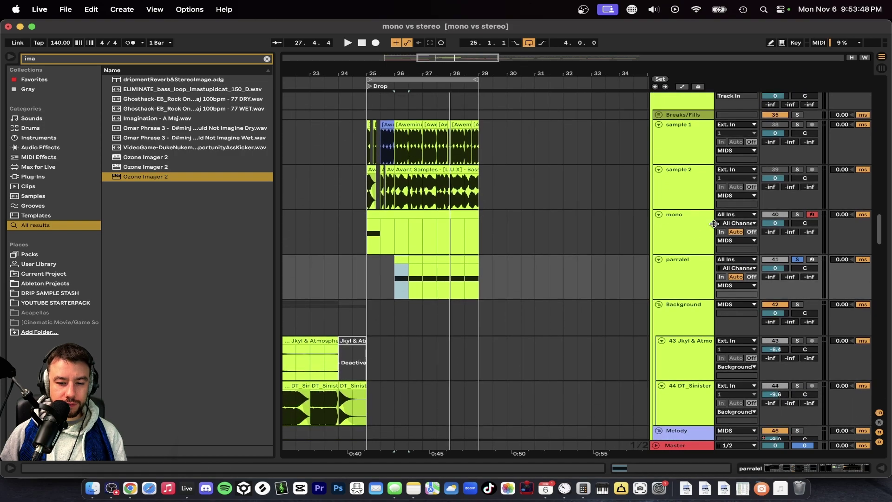
left_click(797, 259)
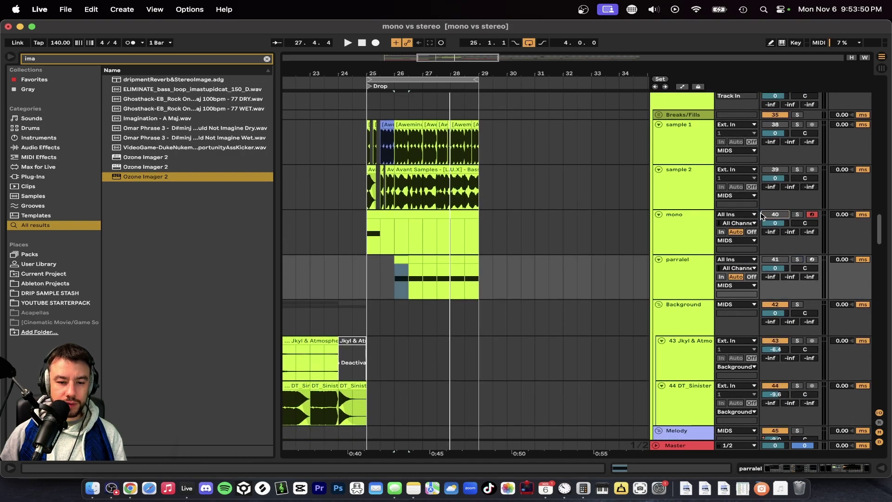
Play the full arrangement from 24.1.1 into the drop with all the bass tracks audible
left_click(338, 186)
key("space")
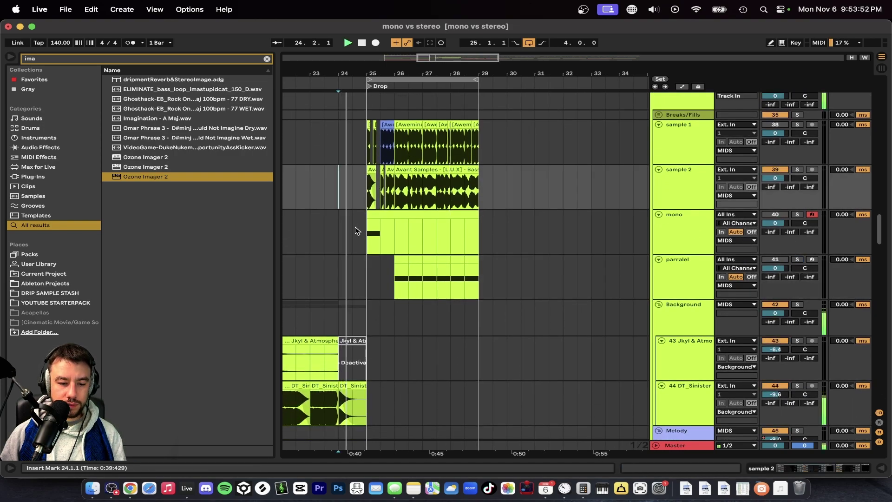
left_click(300, 224)
key("plus")
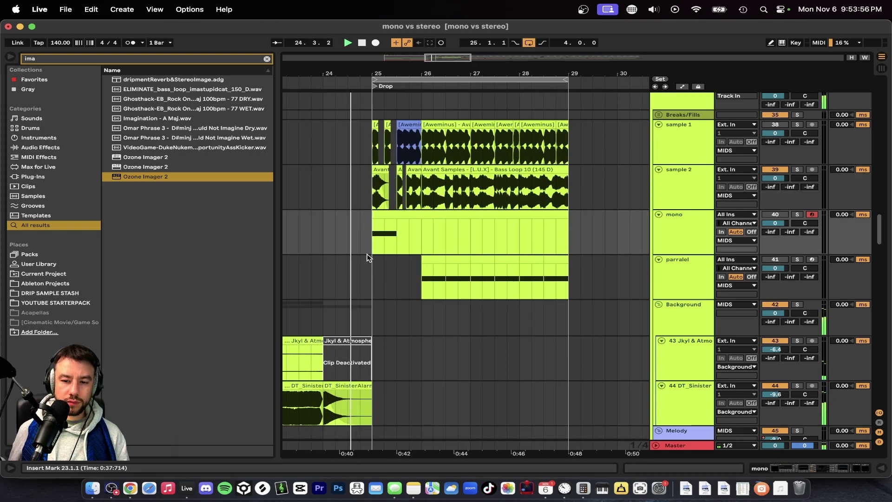
scroll(464, 226, "up", 2)
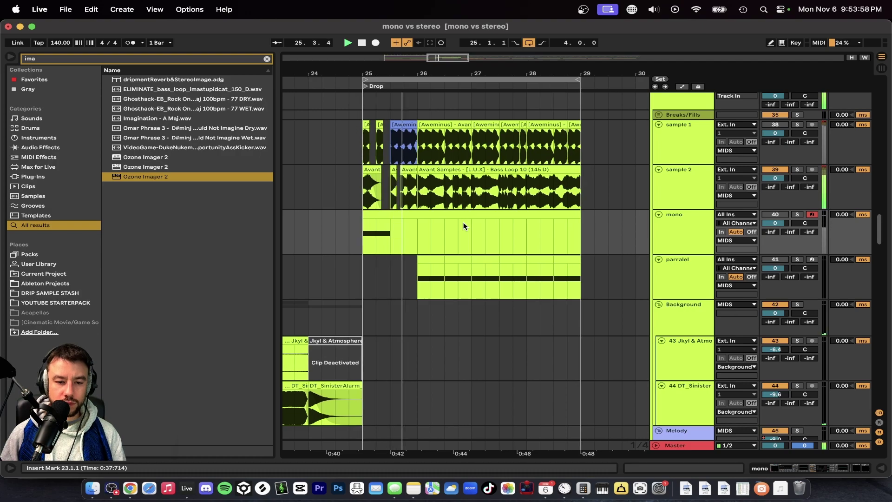
Show the sample 2 track's devices and open the Ozone Imager at the end of its chain
double_click(676, 190)
scroll(450, 239, "down", 2)
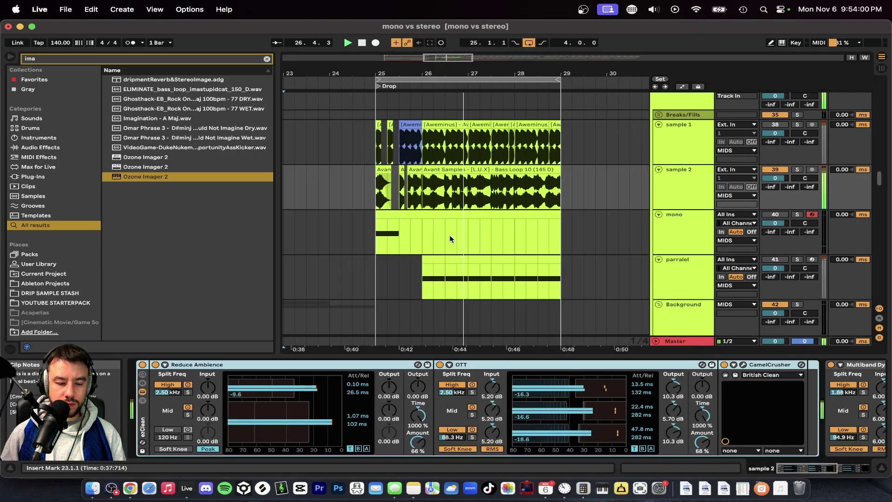
scroll(469, 377, "right", 5)
left_click(757, 365)
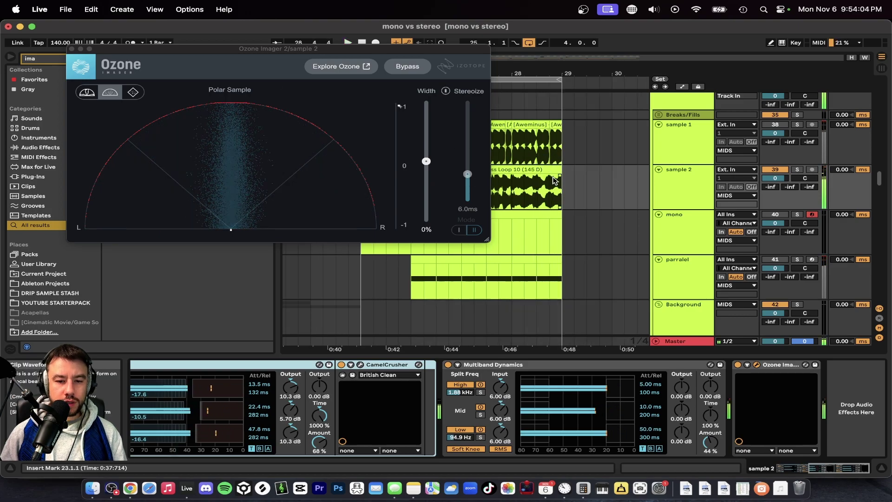
Solo the sample 2 track and play it from 25.1.1 to examine its stereo spread in Ozone Imager
key("space")
left_click(797, 172)
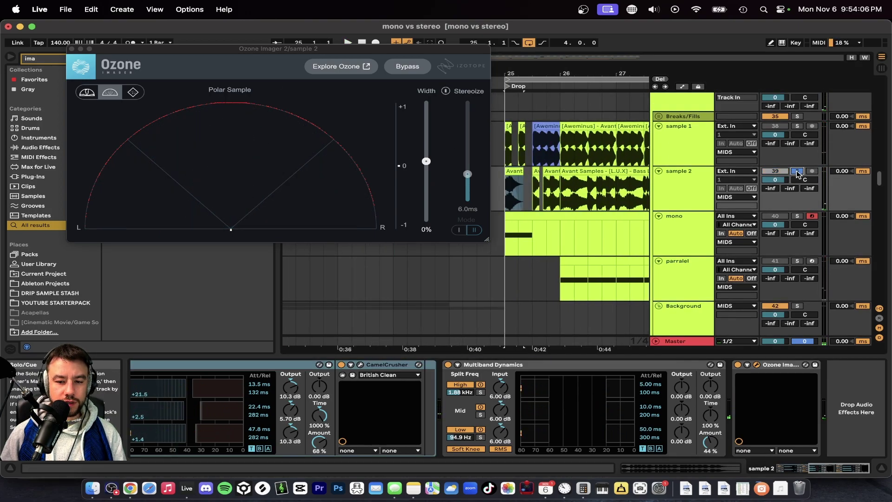
key("space")
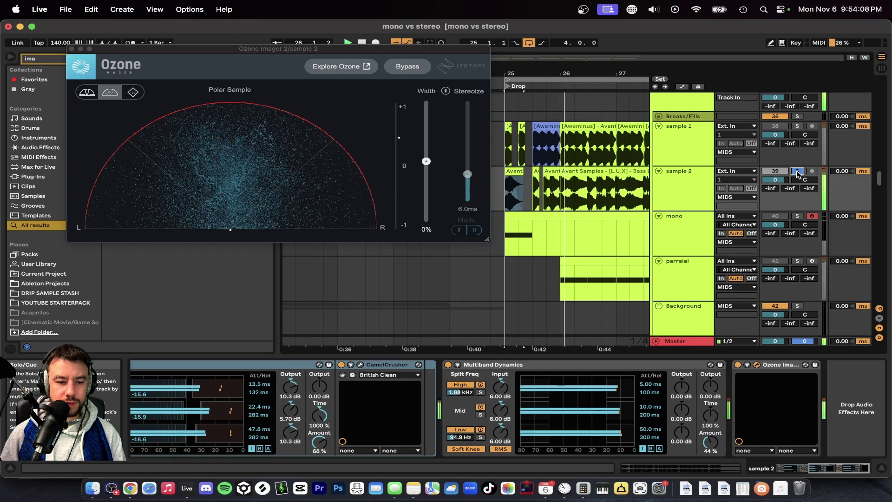
key("space")
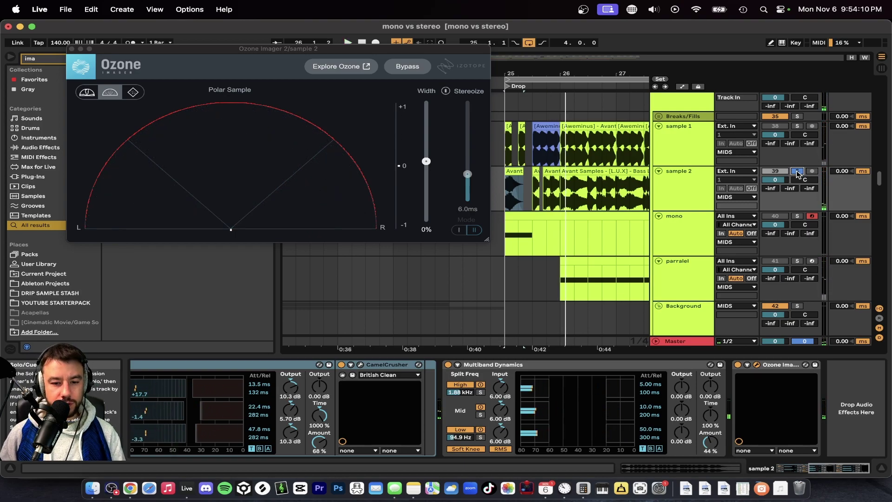
key("space")
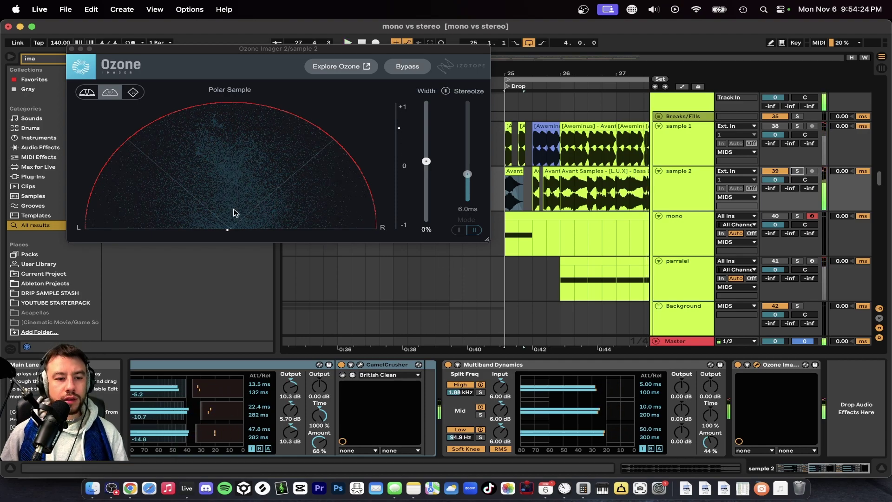
Stop playback, close sample 2's Ozone Imager window and hide the device view
key("space")
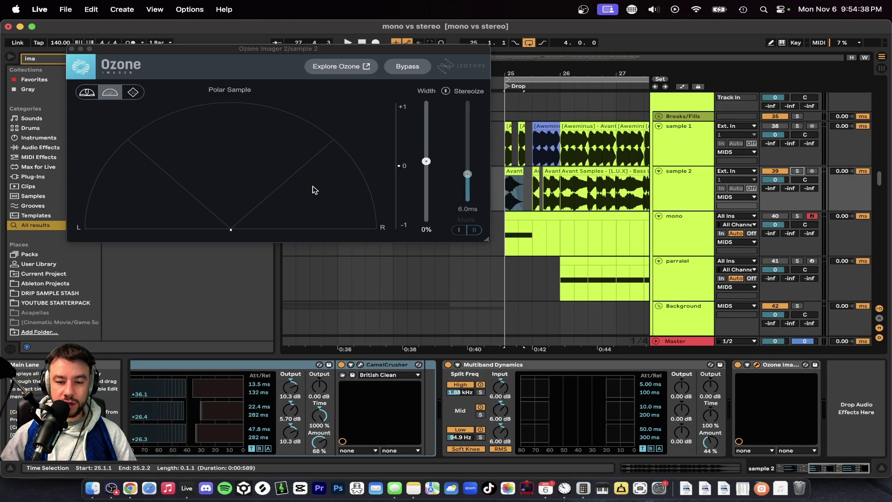
left_click(71, 48)
scroll(434, 186, "down", 5)
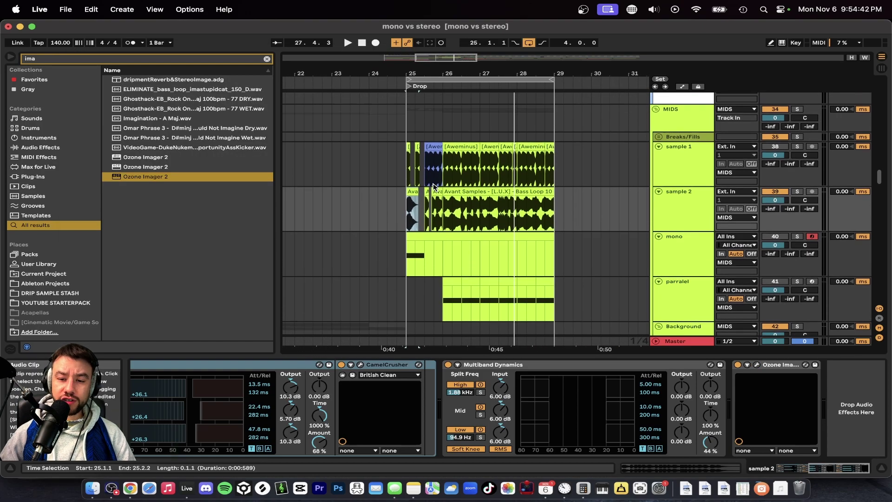
scroll(435, 186, "down", 2)
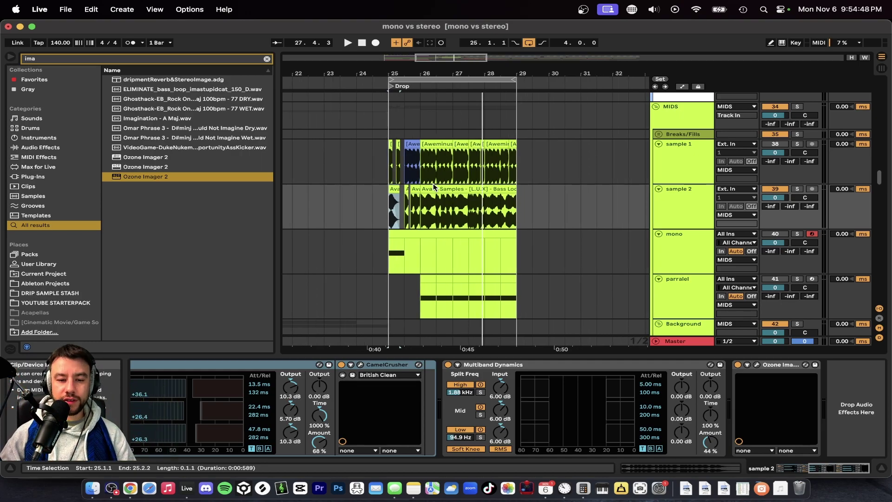
scroll(433, 187, "up", 2)
left_click(348, 357)
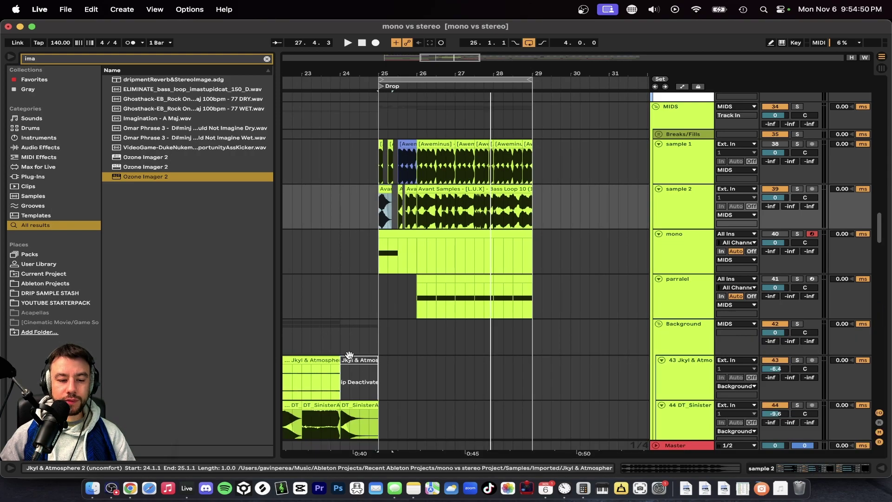
Look over the drop's bass tracks and the main sub track between bars 25 and 29
scroll(350, 356, "down", 3)
left_click(370, 325)
scroll(369, 325, "up", 10)
scroll(370, 326, "down", 9)
scroll(370, 324, "up", 6)
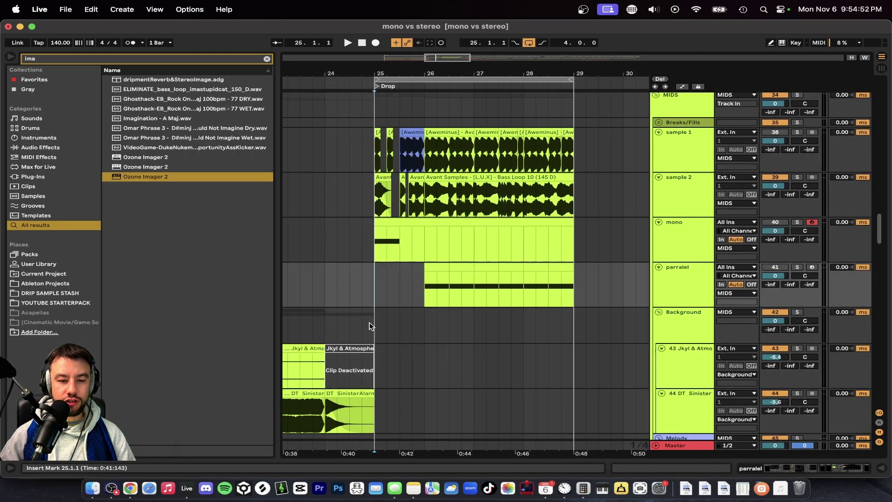
left_click_drag(341, 216, 600, 216)
scroll(635, 214, "down", 3)
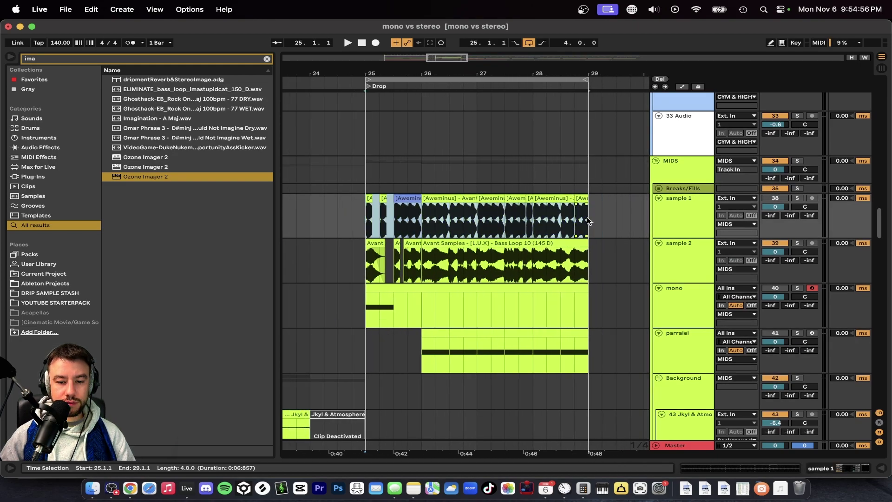
scroll(587, 222, "down", 20)
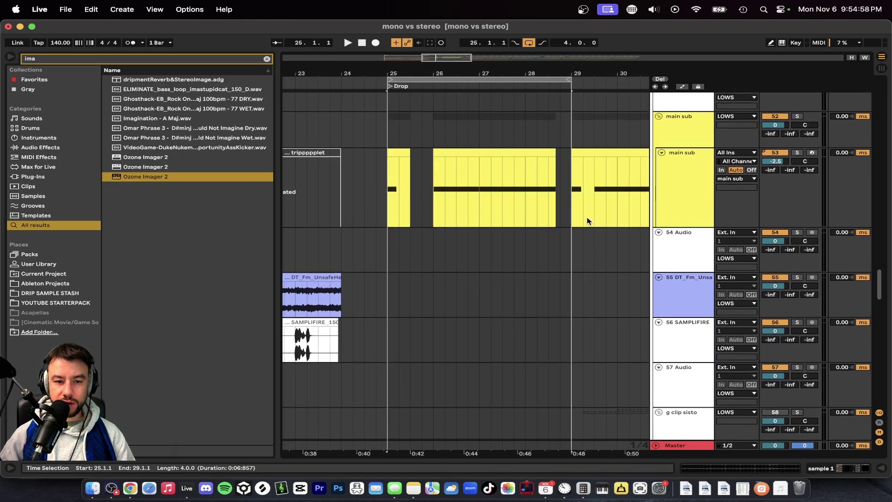
scroll(586, 216, "up", 4)
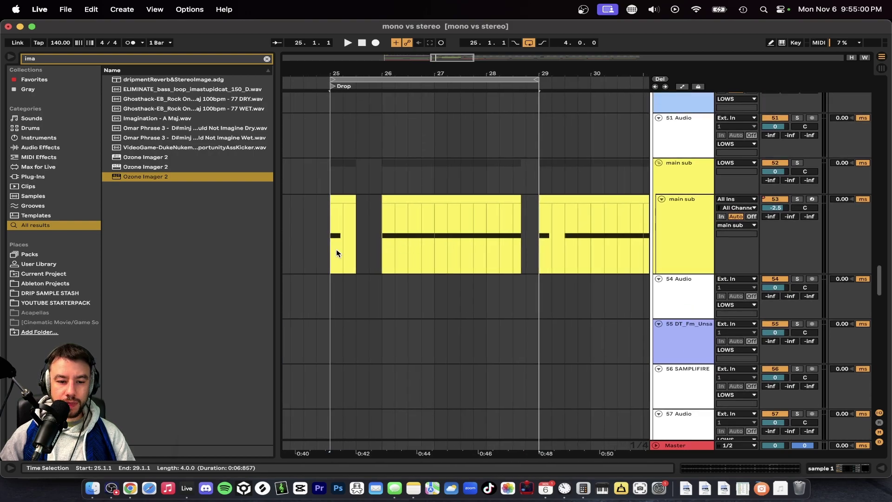
scroll(342, 253, "up", 15)
scroll(360, 255, "down", 3)
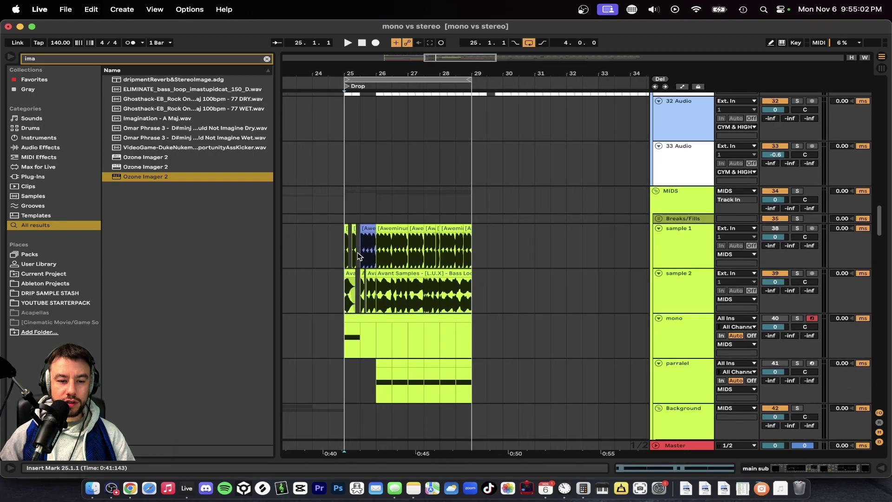
scroll(358, 254, "down", 2)
Insert an audio track below sample 2 and place the [Aweminus] - Avant - Bass One Shot 08 (F#) sample on it at 27.1.1
left_click(667, 224)
key("super+t")
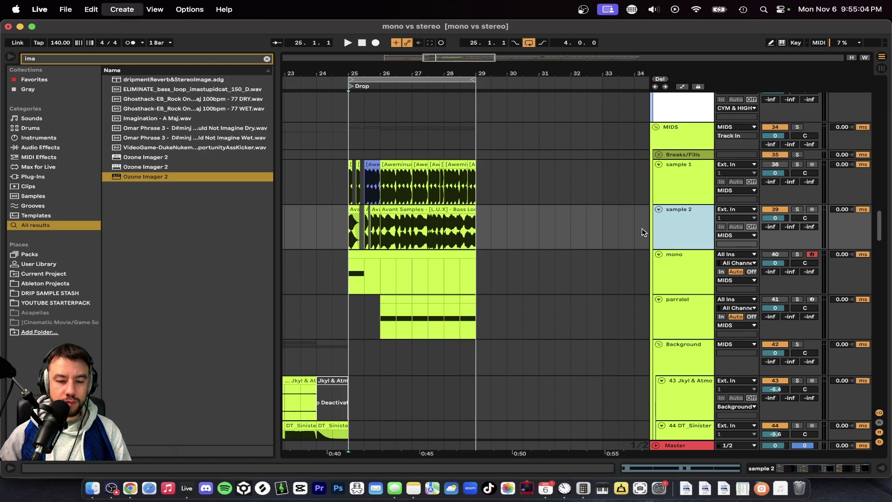
key("super+f")
type("one")
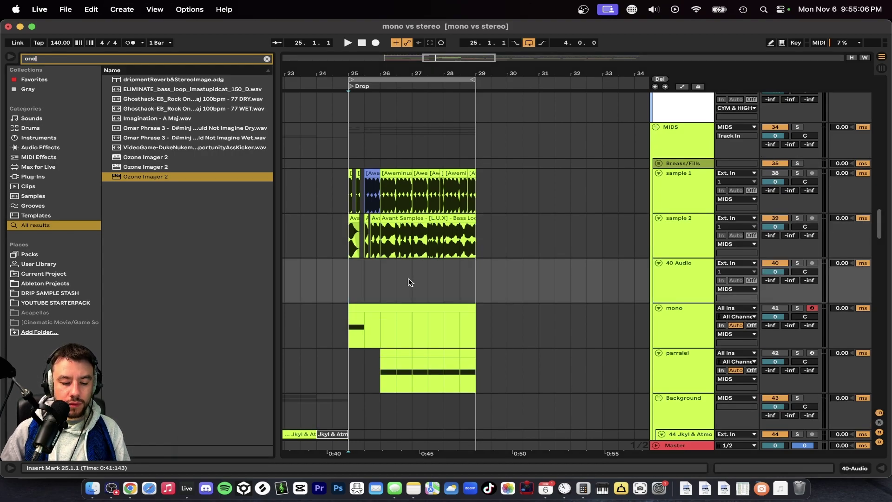
type(" shot")
left_click_drag(172, 160, 416, 279)
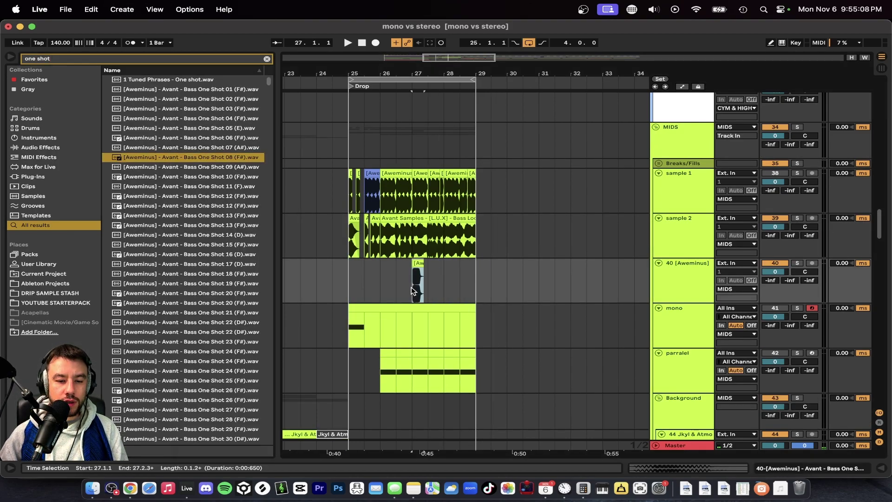
Solo the sample 2 track and play its bass loop from 26.1.1
scroll(424, 279, "up", 3)
left_click(417, 221)
left_click(797, 218)
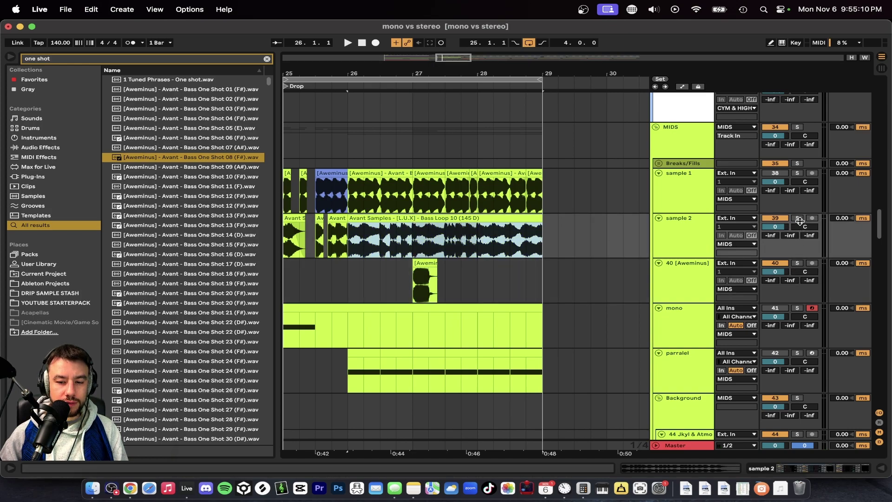
key("space")
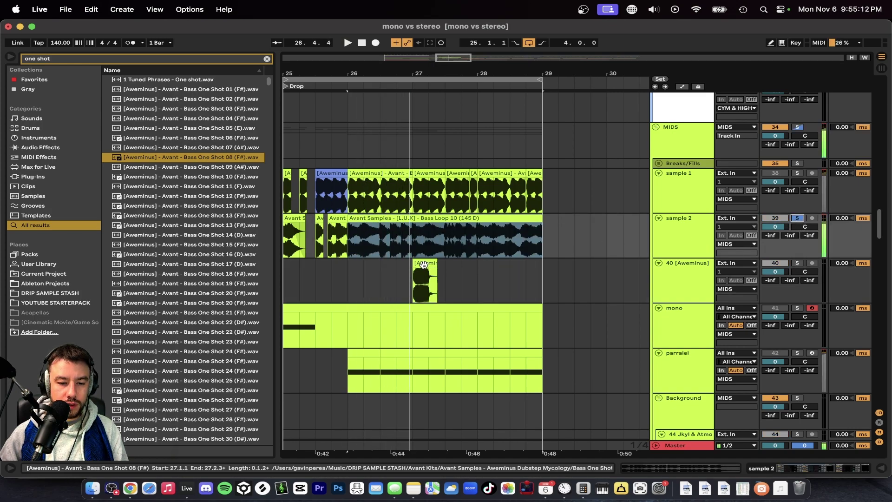
key("z")
key("space")
Play the one-shot clip at 27.1.1, solo its track and pan the track to 36R
left_click(416, 263)
key("space")
key("space")
left_click(796, 261)
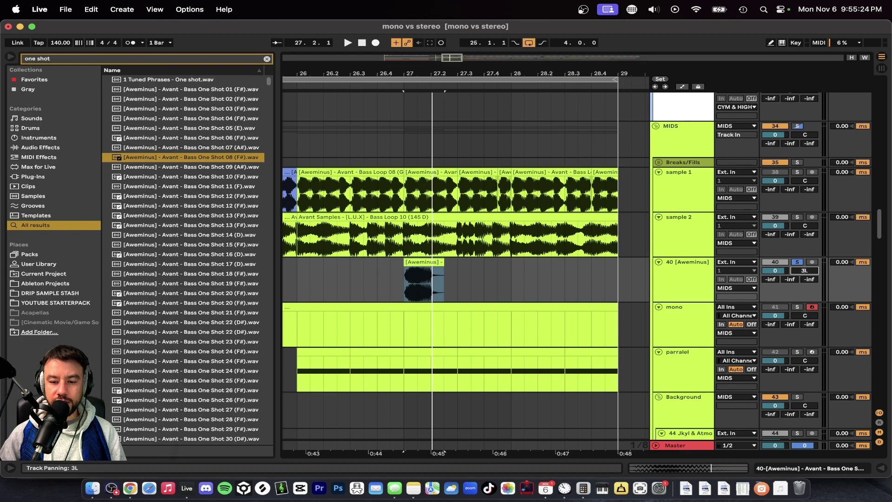
left_click_drag(805, 271, 805, 267)
left_click(377, 282)
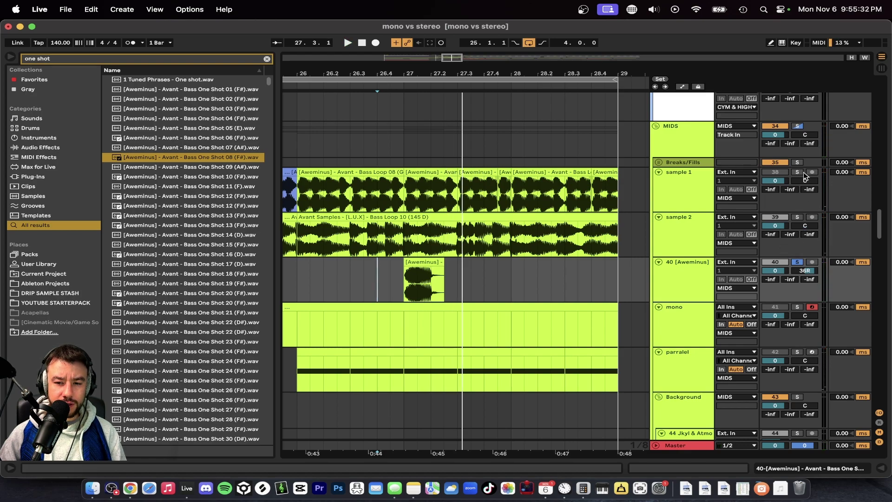
Solo sample 2 alongside the one-shot track and play both together from 26.3.1
left_click(375, 259)
scroll(375, 261, "down", 3)
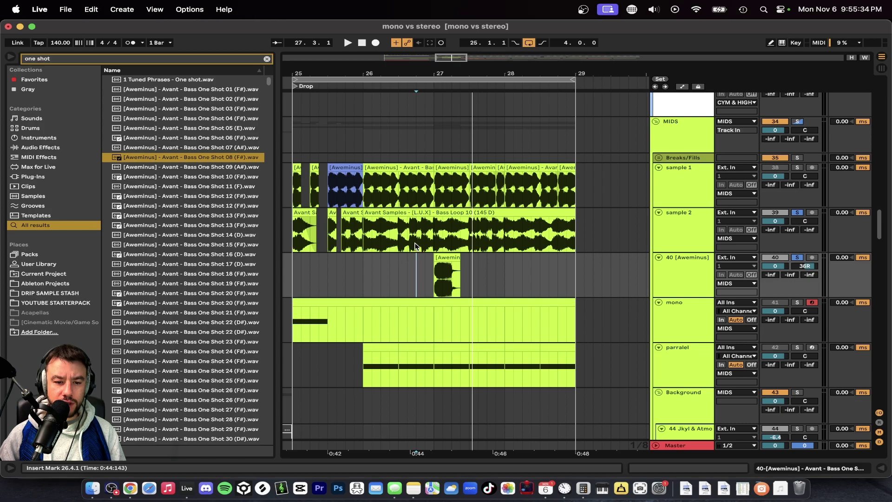
key("space")
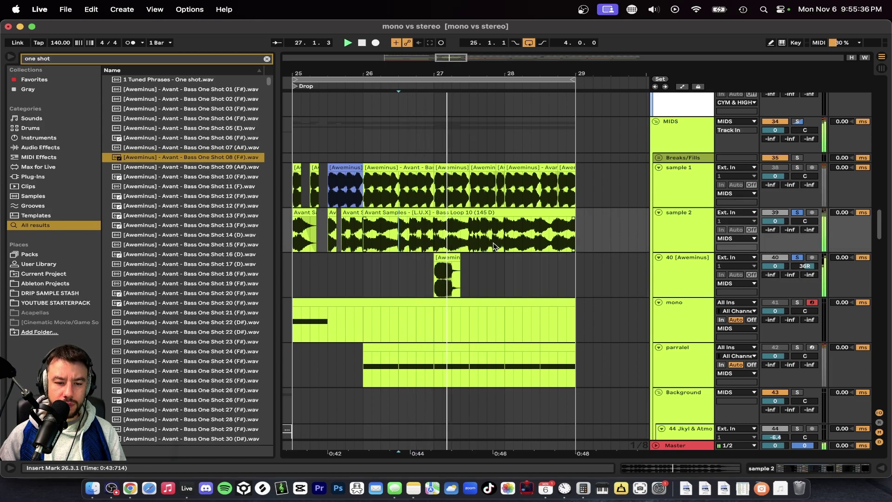
scroll(463, 252, "up", 2)
scroll(465, 251, "up", 1)
key("space")
Paste a copy of the one-shot clip at 28.1.1 and play the two soloed tracks from 26.4.1
left_click(534, 267)
key("super+v")
scroll(537, 270, "down", 1)
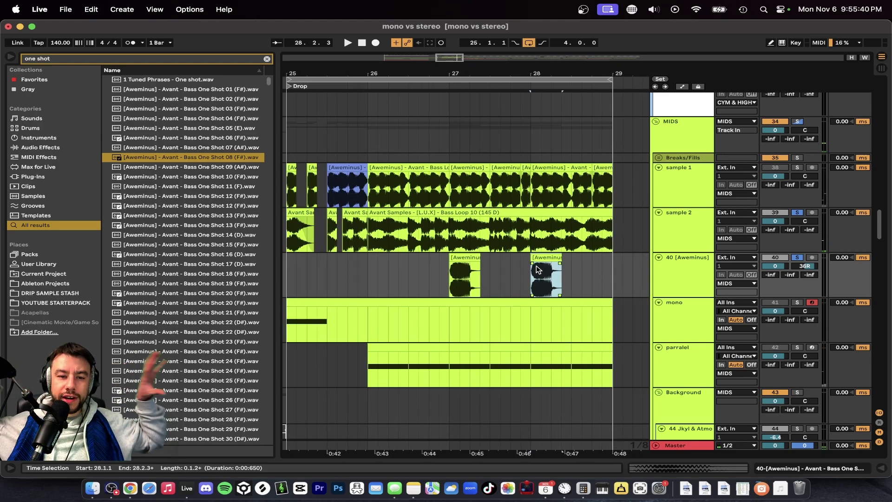
scroll(450, 275, "down", 1)
left_click(432, 279)
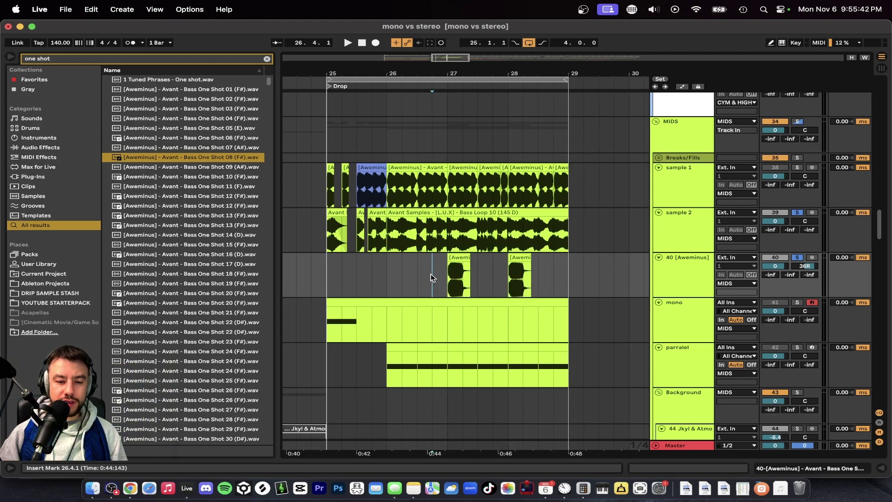
scroll(430, 289, "up", 2)
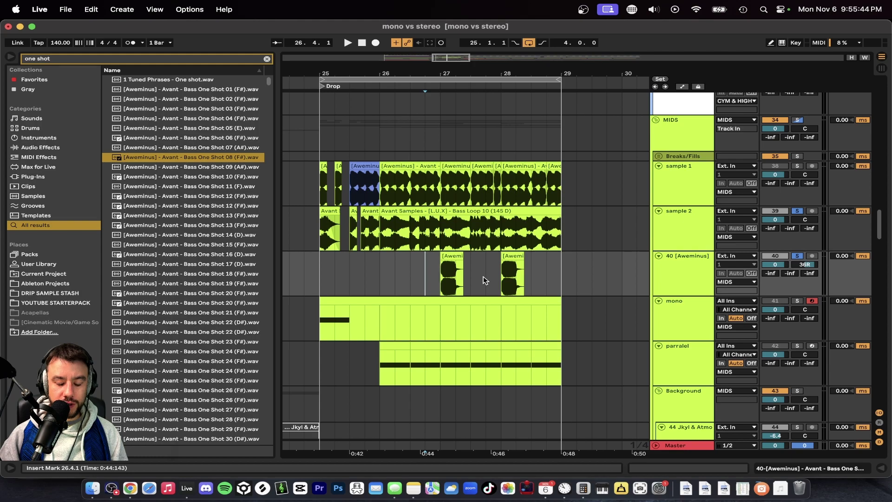
key("space")
scroll(484, 280, "down", 2)
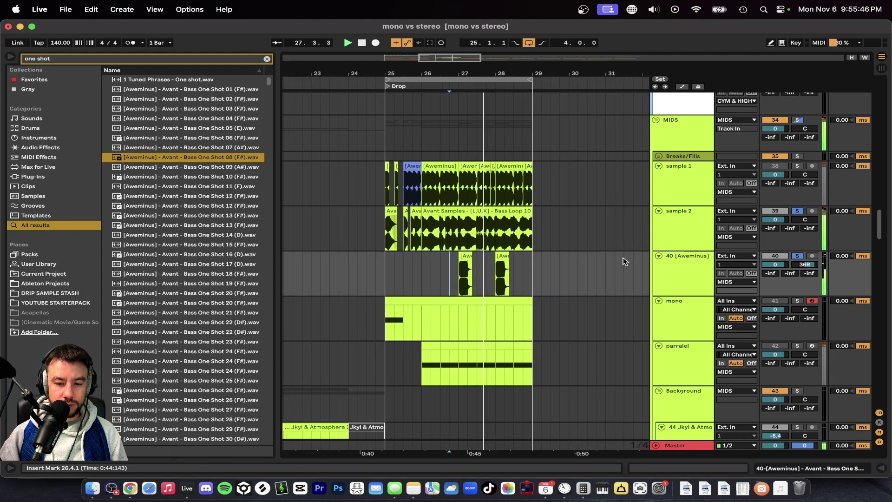
Unsolo the tracks, delete the one-shot copy at 28.1.1 and return the one-shot track's pan to center
left_click(796, 256)
left_click(503, 262)
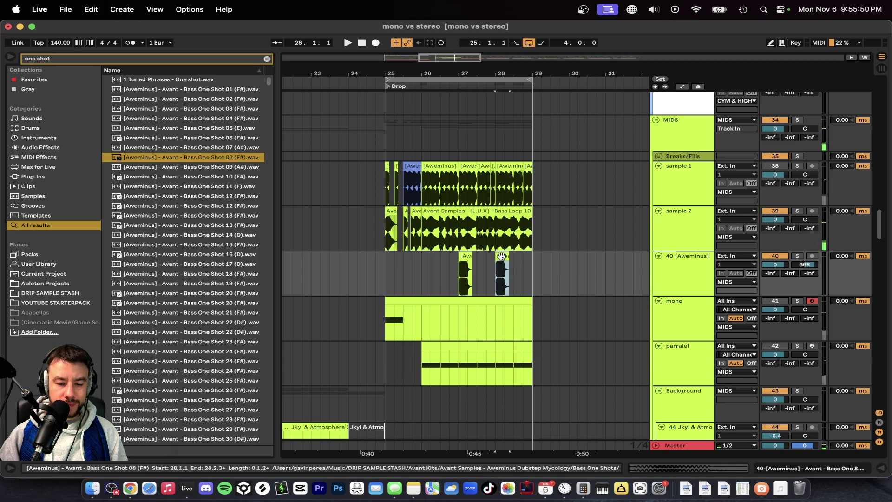
key("Delete")
double_click(713, 266)
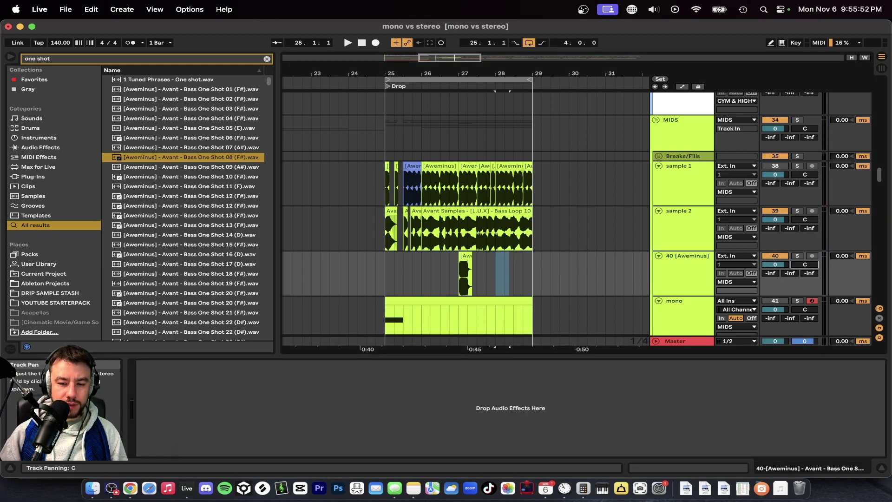
Load Auto Pan onto the one-shot track and set its rate to 1/16, phase to 180° and amount to 0%
type("auto")
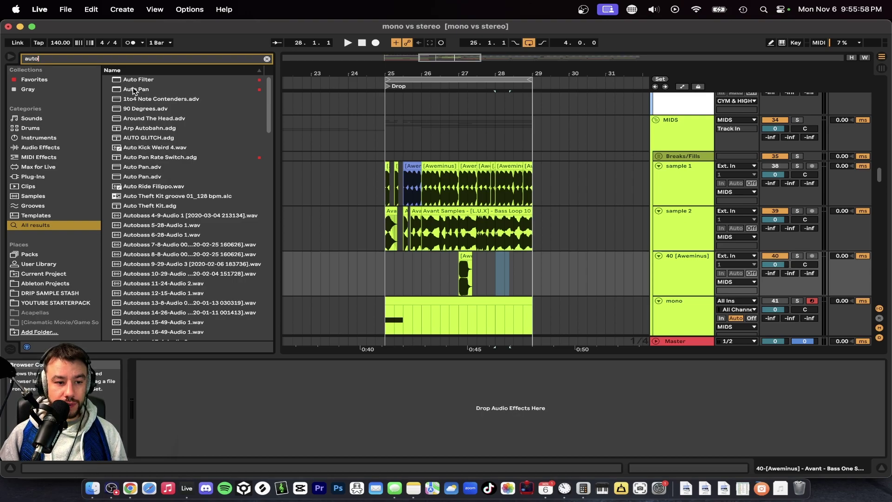
double_click(133, 89)
left_click(464, 258)
key("space")
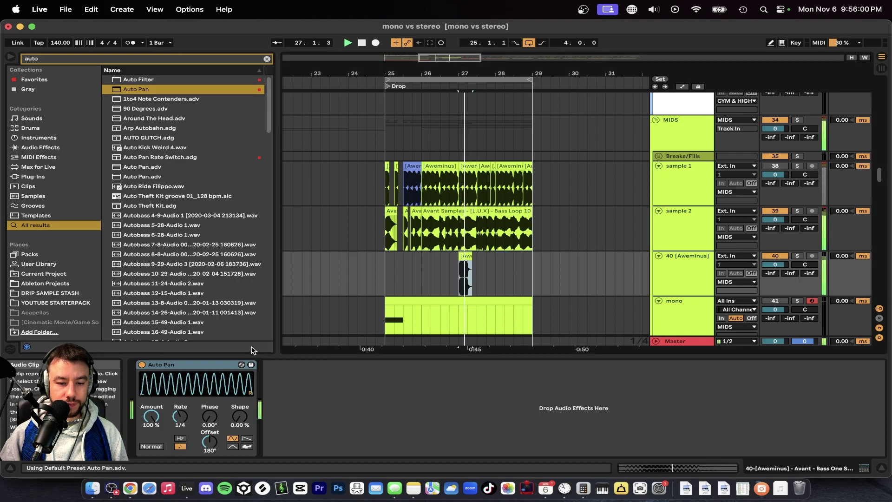
left_click_drag(180, 417, 206, 421)
mouse_move(150, 419)
left_mouse_down()
mouse_move(151, 446)
mouse_move(150, 420)
left_mouse_up()
key("plus")
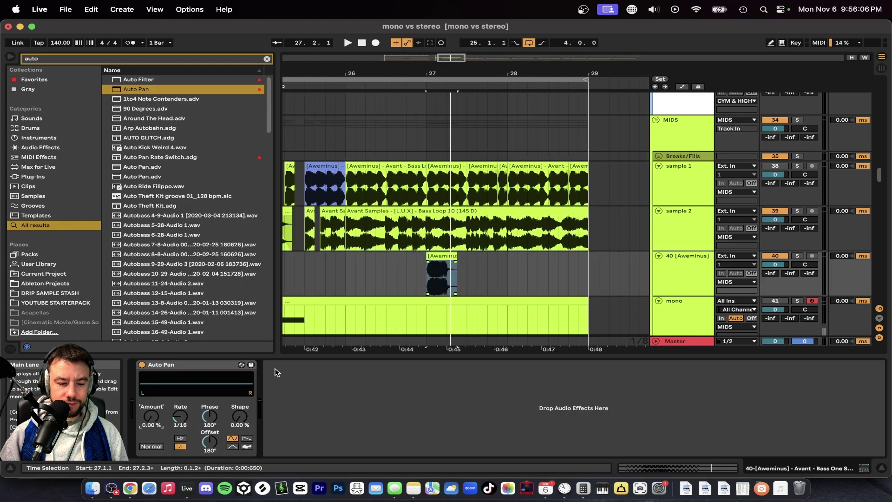
Solo the one-shot track and play it while raising Auto Pan's amount to about 69.8%, finishing with the amount reset to 0%
left_click(797, 256)
key("space")
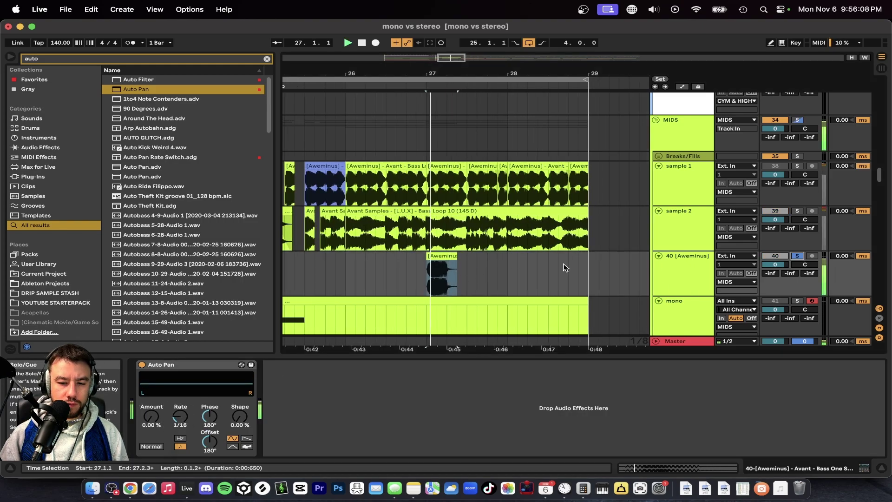
left_click_drag(160, 417, 160, 399)
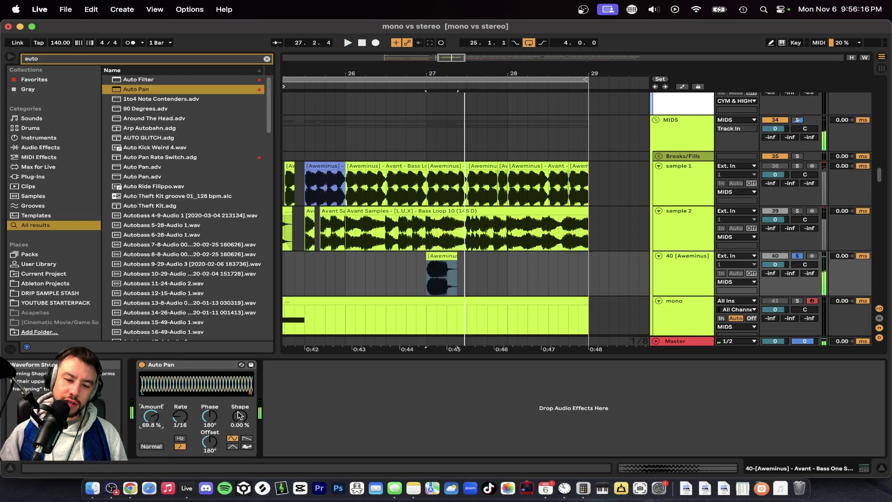
key("BackSpace")
Add Ozone Imager 2 after Auto Pan on the one-shot track and move its window clear of the arrangement
key("super+f")
type("imager")
left_click(136, 100)
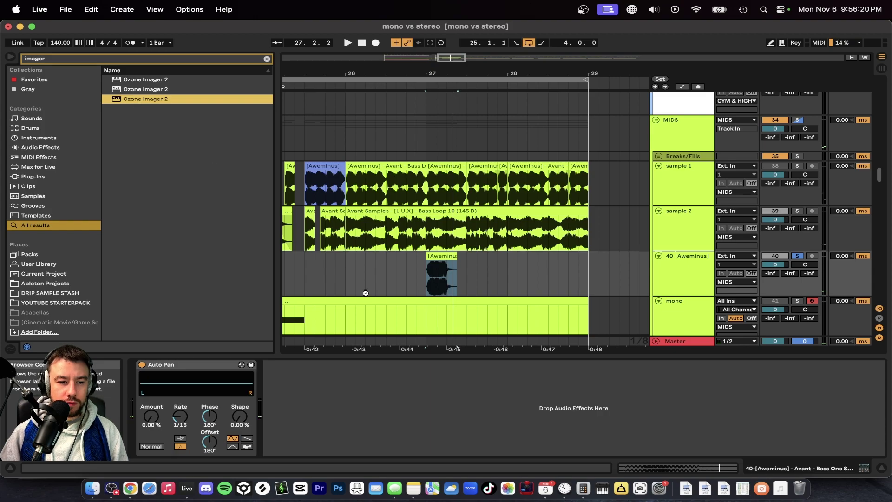
left_click_drag(366, 293, 366, 293)
left_click_drag(219, 58, 531, 262)
Play the soloed one-shot clip from 27.1.1 to examine its stereo spread in Ozone Imager
key("space")
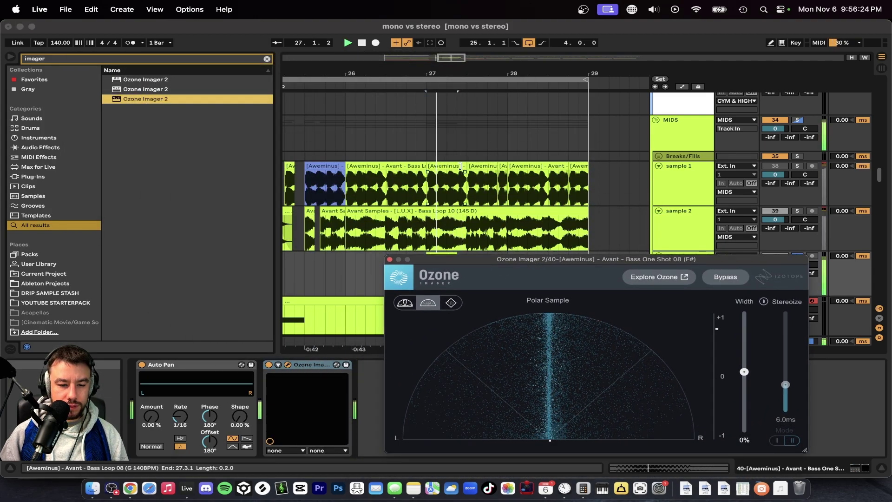
scroll(436, 185, "down", 5)
left_click_drag(409, 209, 441, 210)
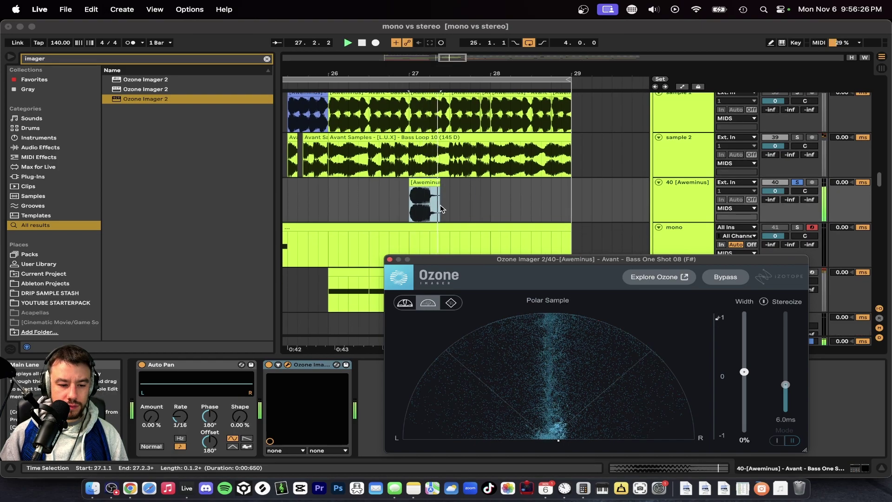
key("space")
Insert a Utility device before Auto Pan on the one-shot track, keeping the Ozone Imager window in view
key("cmd+f")
type("utility")
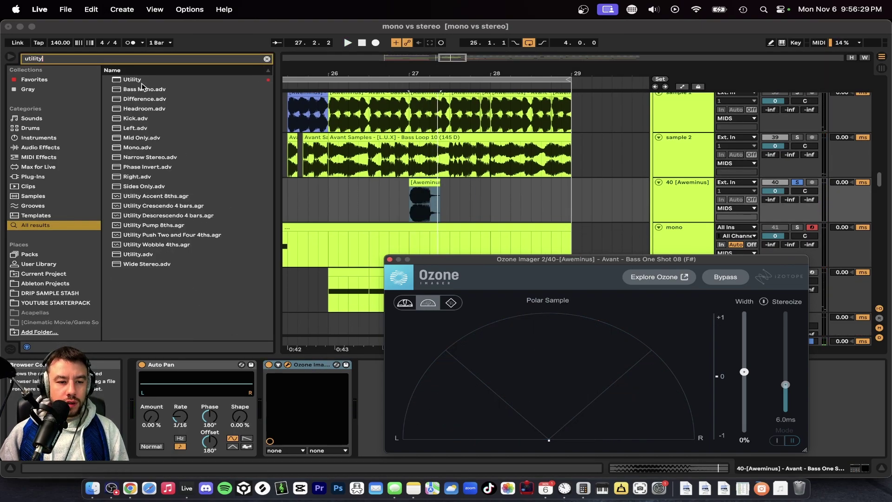
left_click_drag(142, 84, 135, 407)
left_click_drag(452, 260, 446, 261)
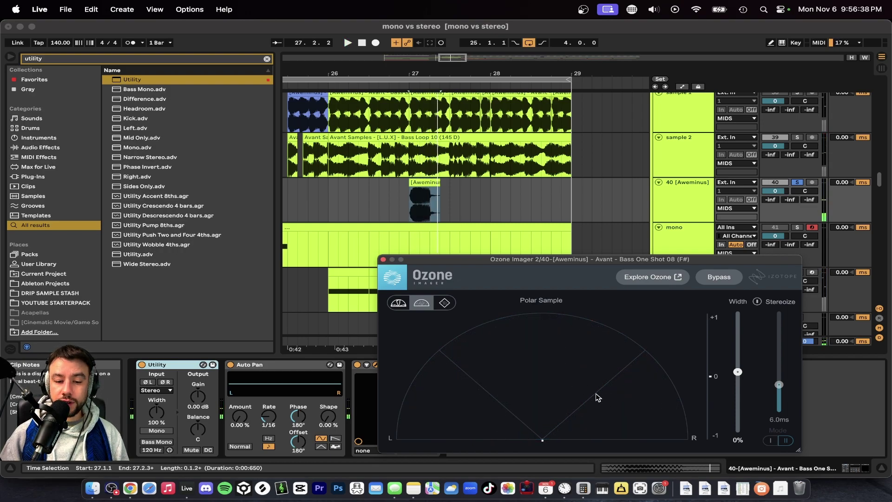
left_click(177, 367)
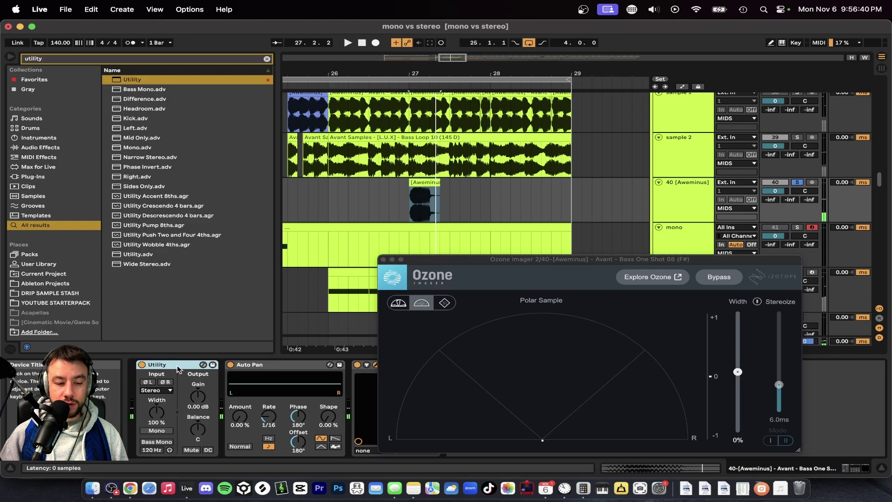
Narrow Utility's width to 17% while playing the soloed one-shot clip
left_click_drag(162, 411, 163, 425)
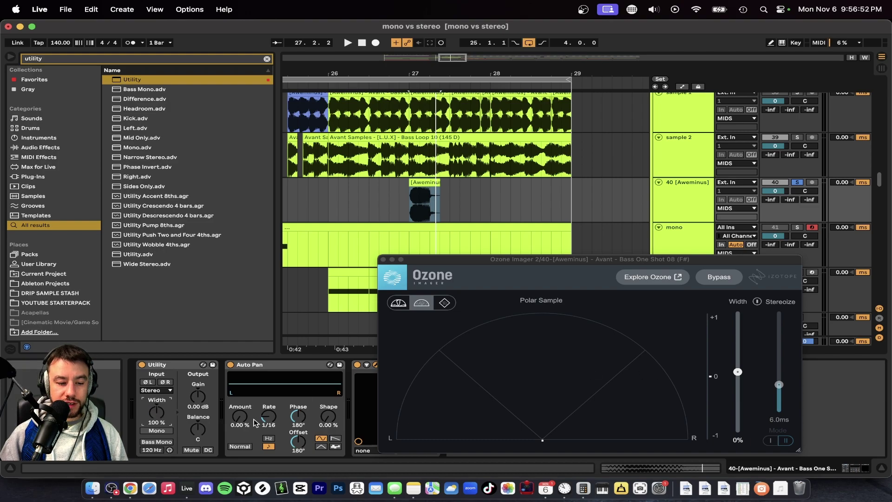
key("space")
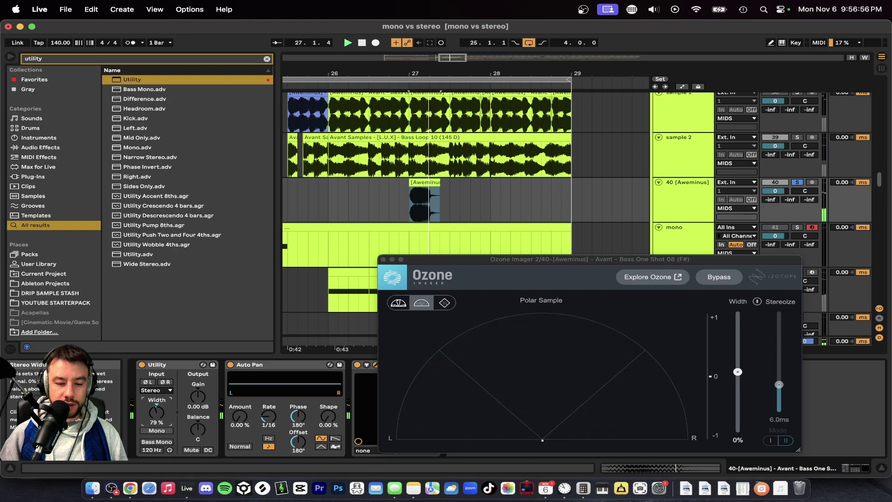
key("space")
key("space")
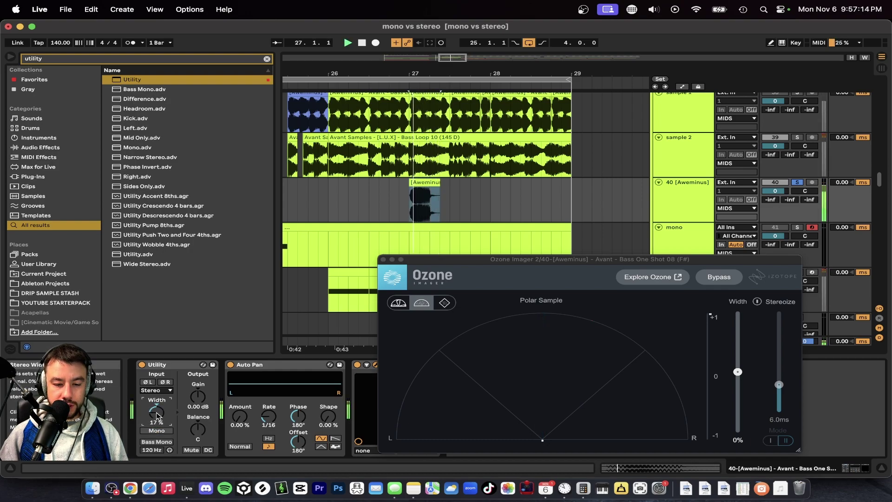
key("space")
With the Ozone Imager window moved clear of the devices, play the one-shot and set Auto Pan's amount to 73.8% and rate to 4
left_click_drag(510, 262, 586, 162)
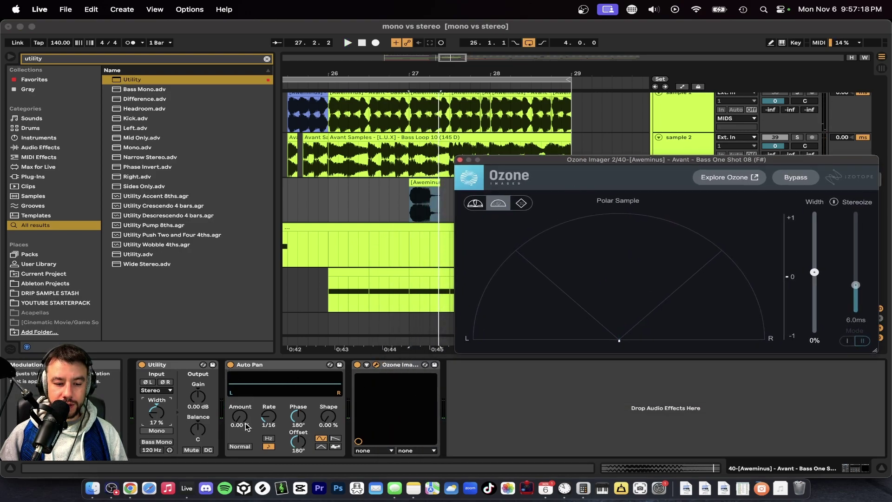
key("space")
left_click_drag(239, 421, 239, 388)
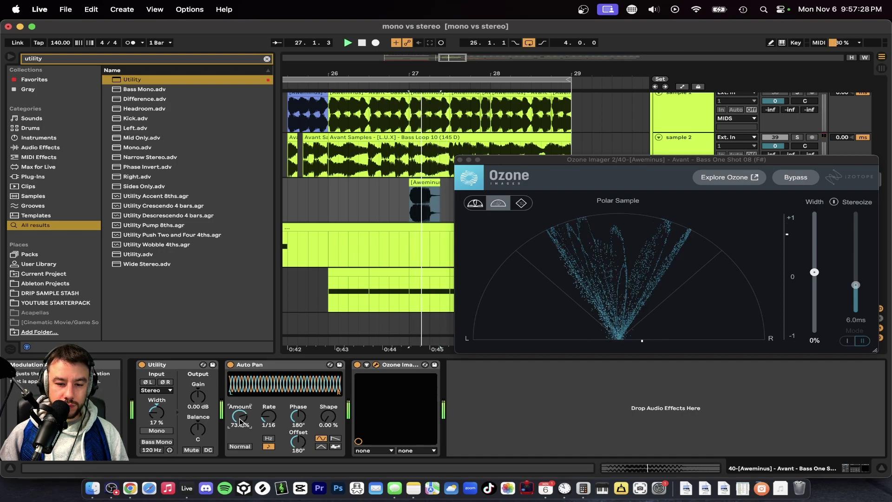
left_click_drag(269, 416, 268, 428)
key("space")
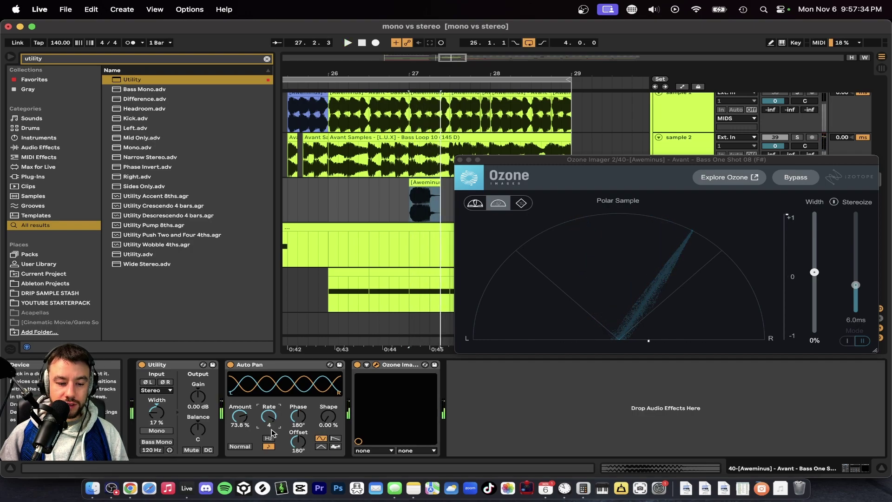
Set Auto Pan's amount to 91.3% and rate to 1/2 while playing the one-shot, closing the Ozone Imager window when done
left_click_drag(233, 423, 234, 404)
key("space")
left_click(310, 284)
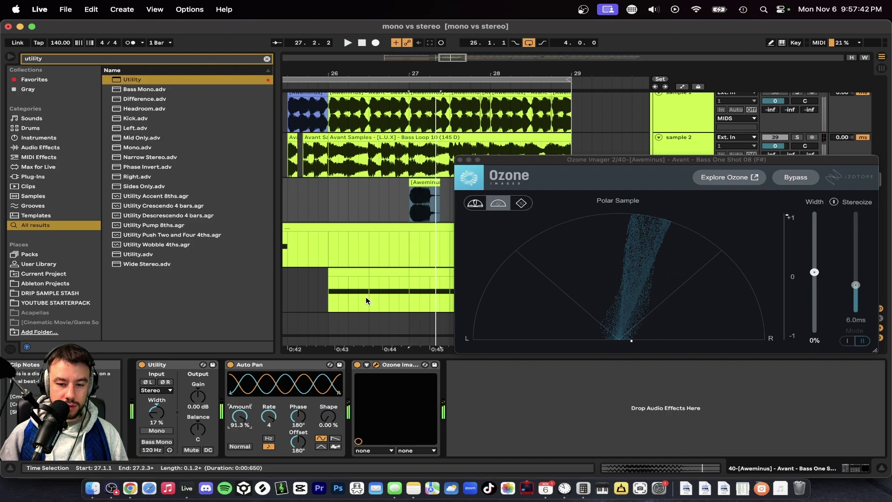
mouse_move(268, 416)
left_mouse_down()
mouse_move(268, 399)
mouse_move(268, 407)
left_mouse_up()
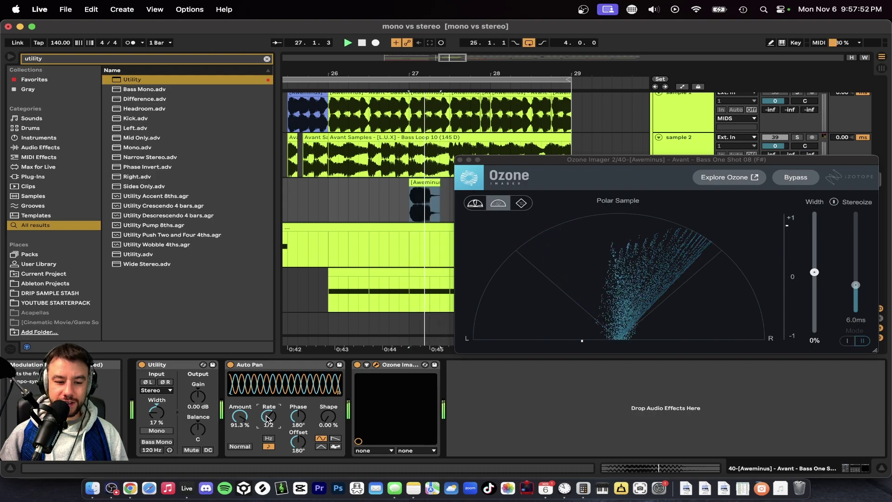
key("space")
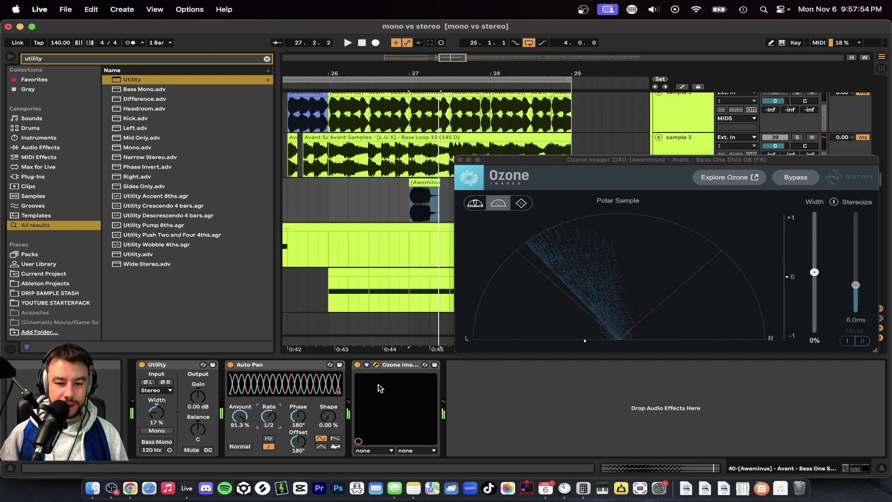
left_click(460, 159)
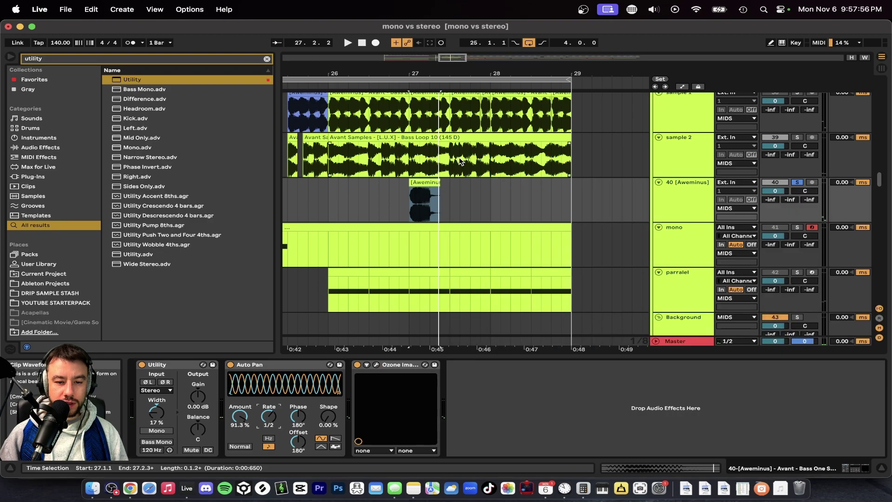
scroll(374, 217, "down", 3)
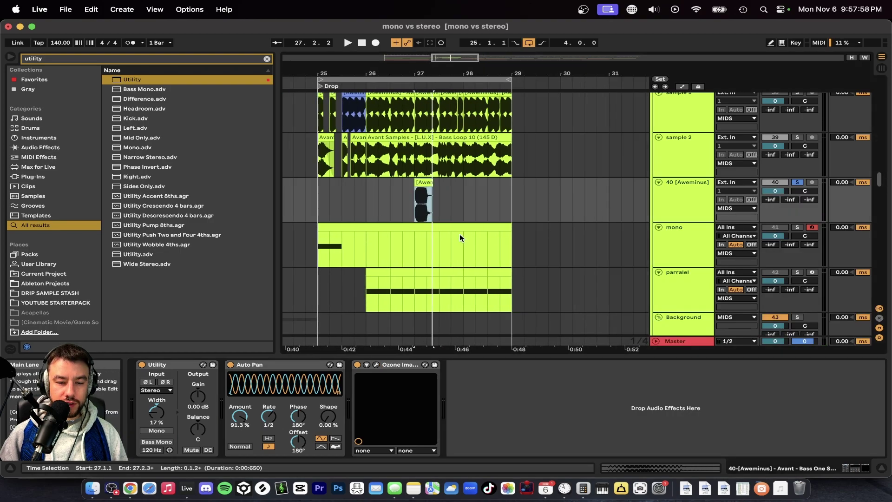